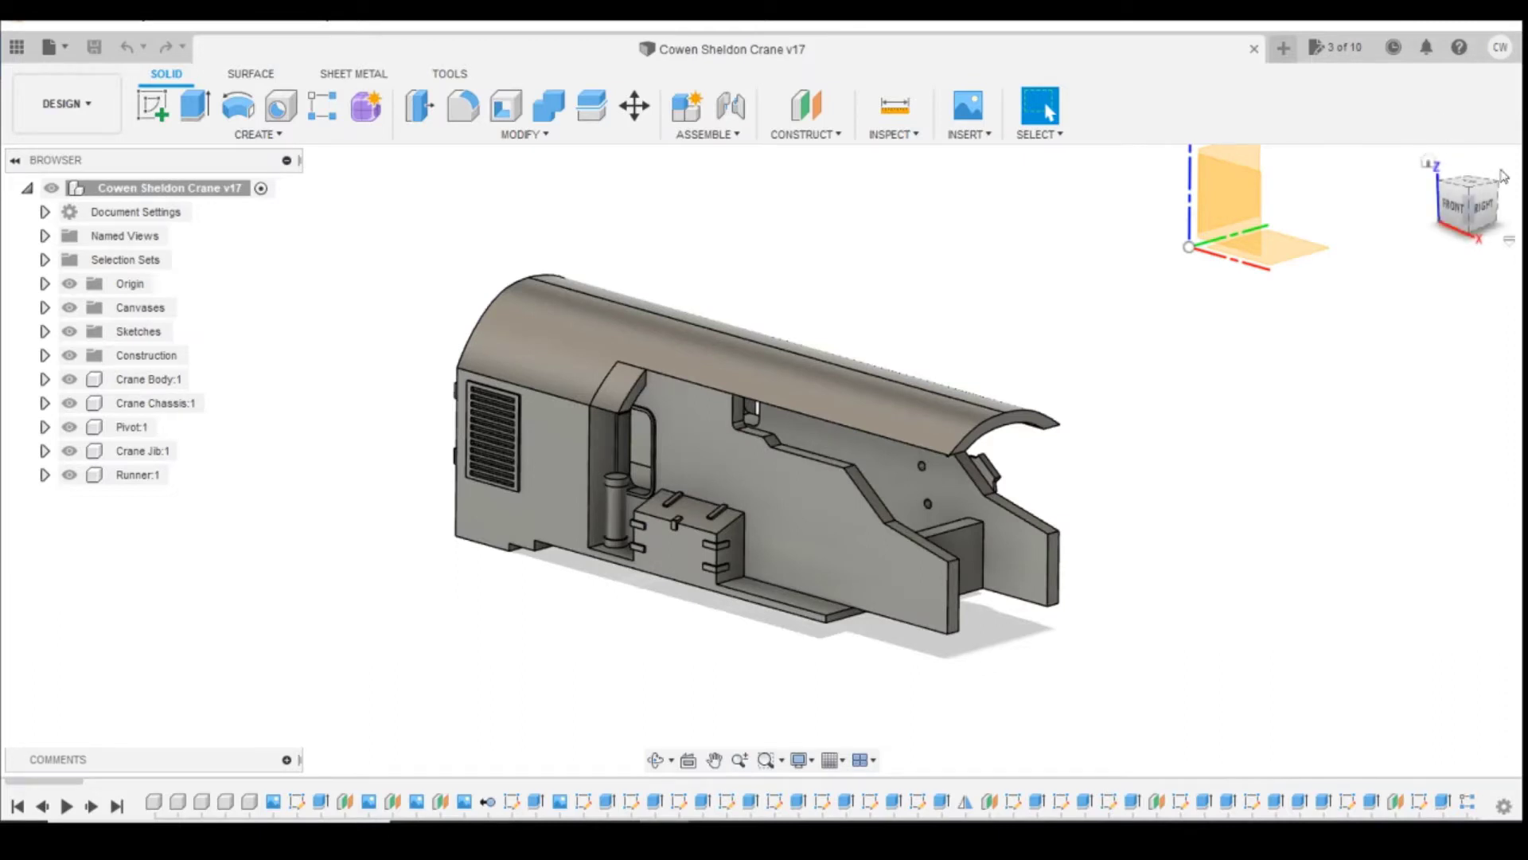
- Compare both sides of the crane body model with the two reference photos of the real crane
left_click(1500, 187)
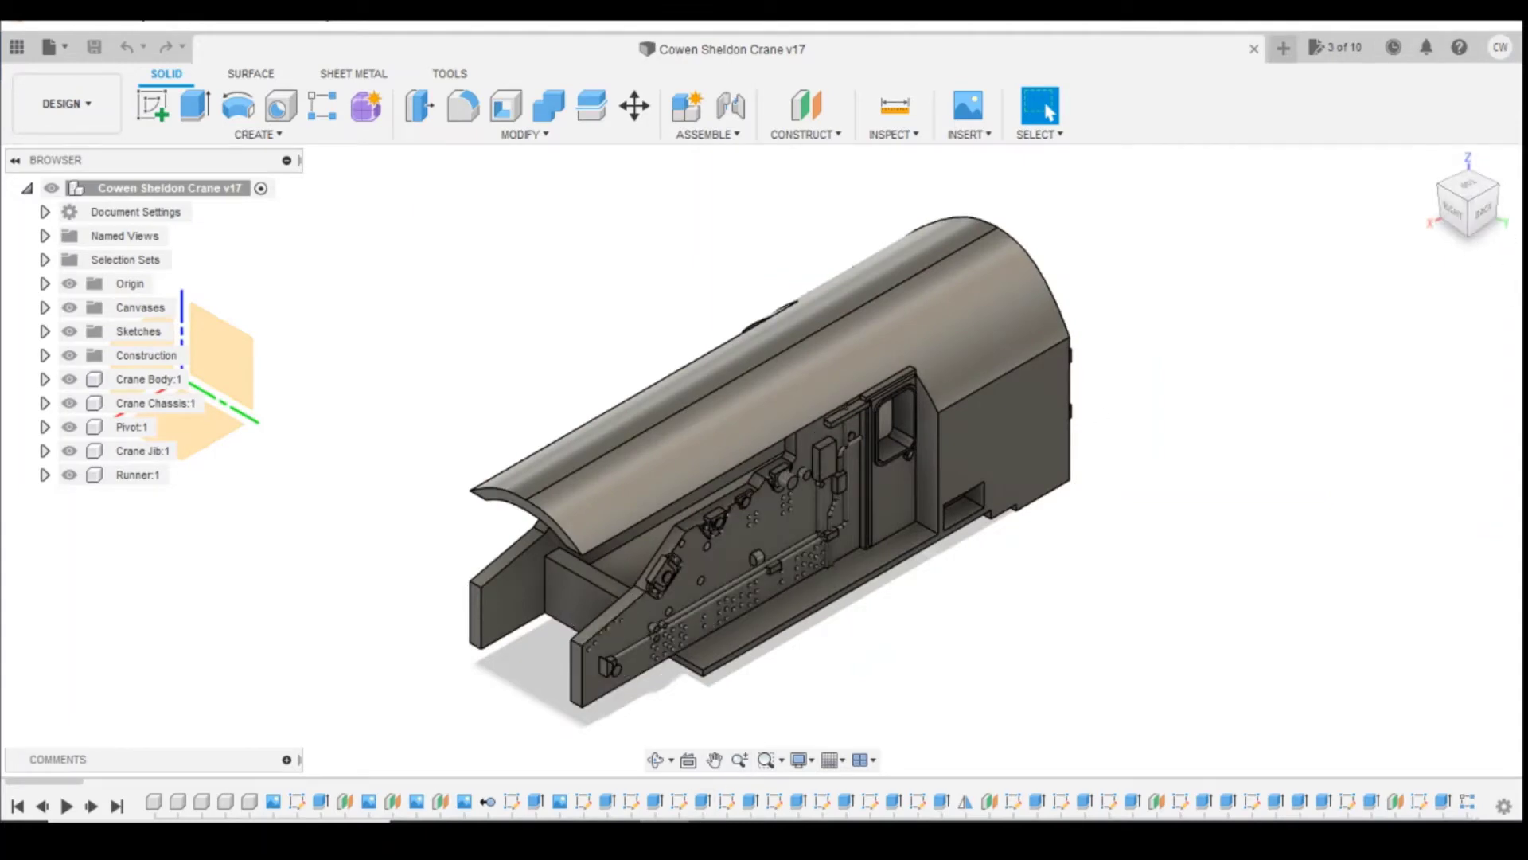
left_click(660, 798)
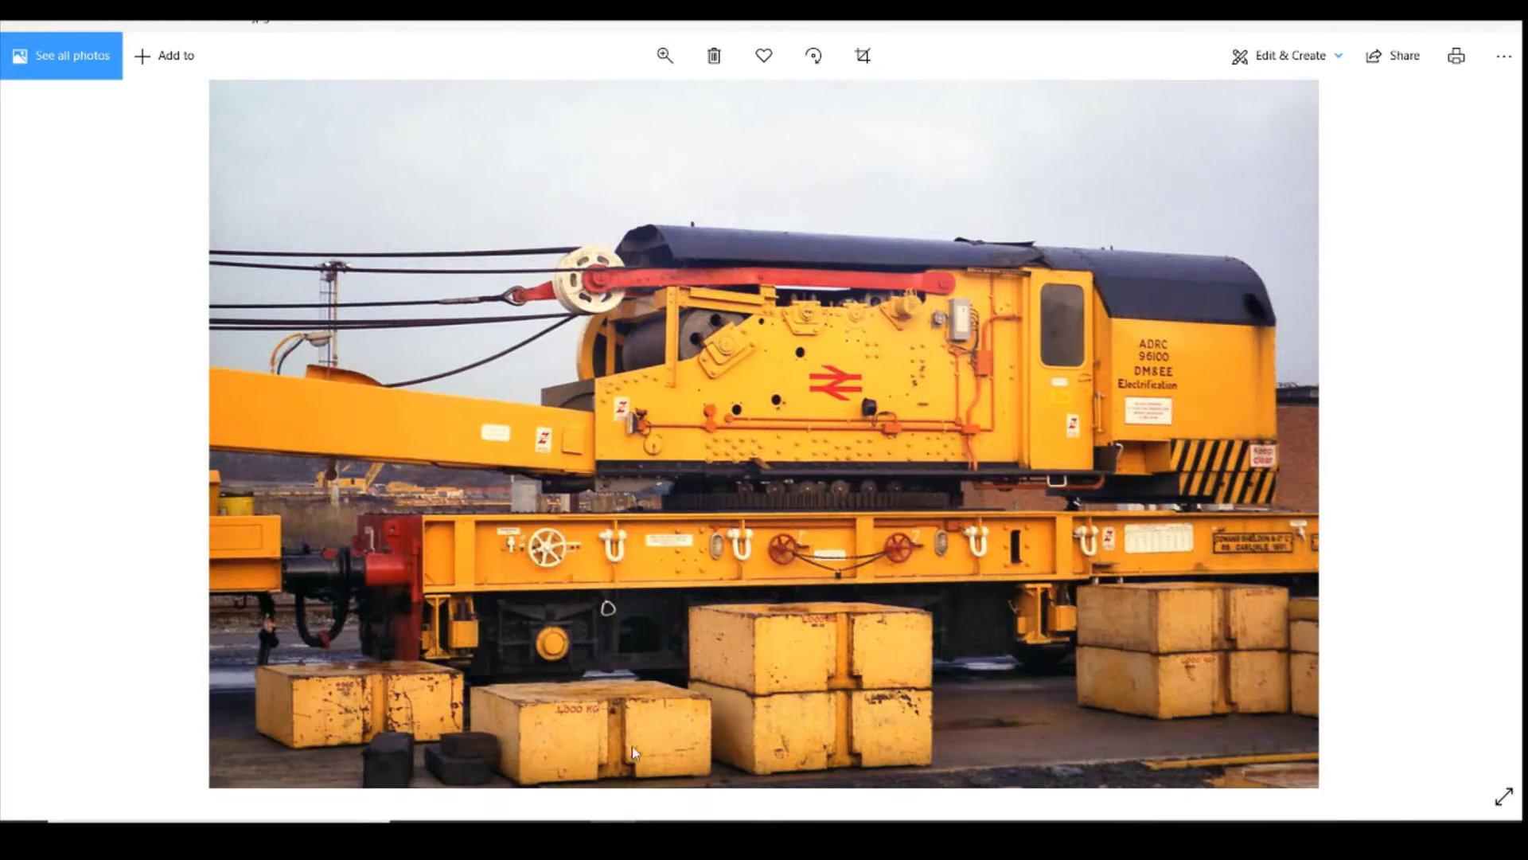
mouse_move(661, 800)
left_click(788, 786)
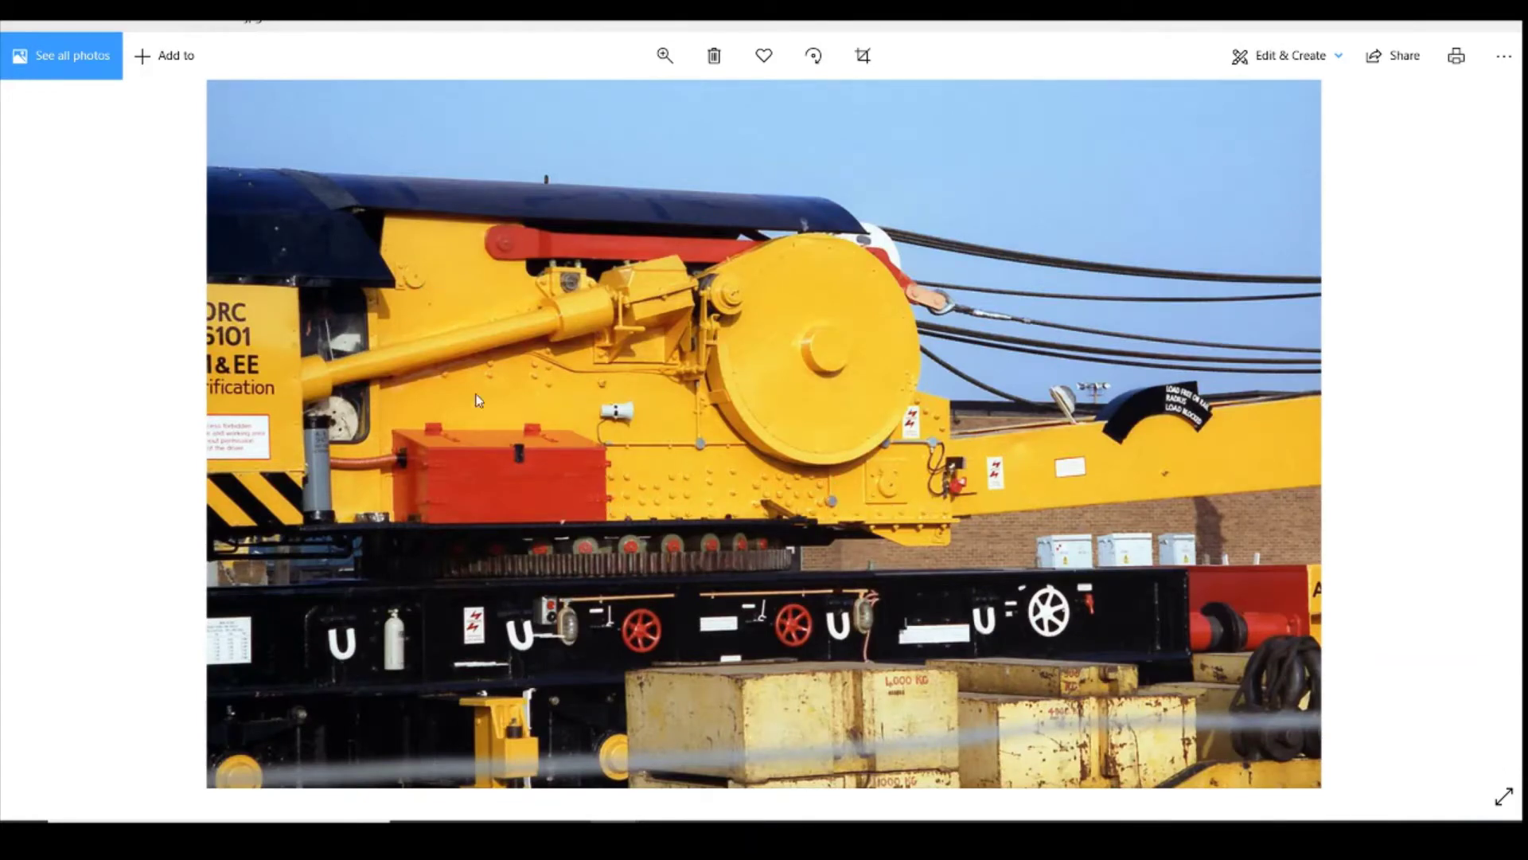
mouse_move(629, 830)
left_click(656, 792)
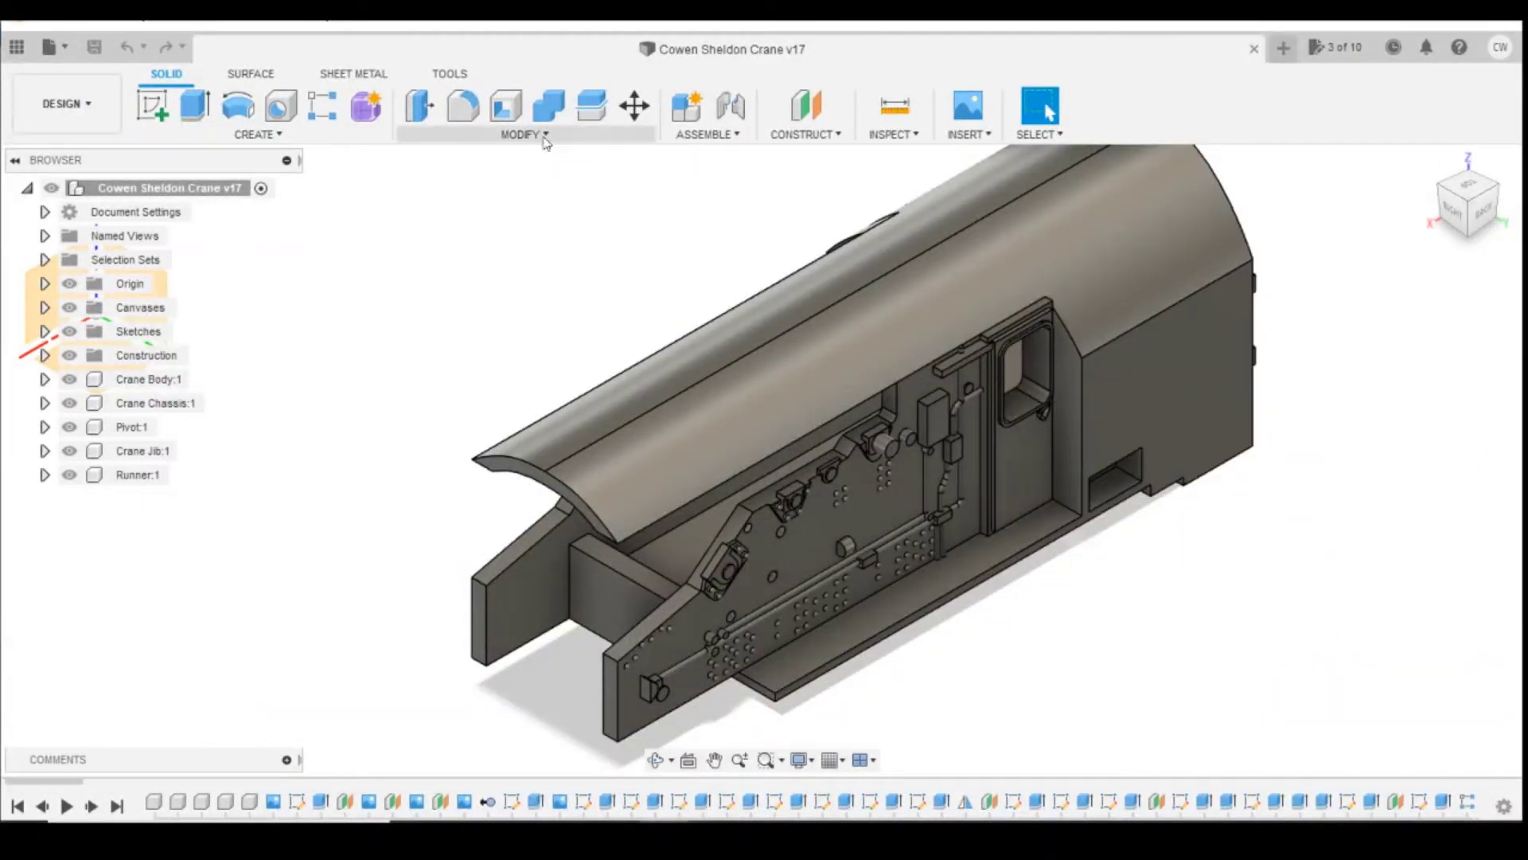
- Activate the Crane Body component for editing
left_click(172, 384)
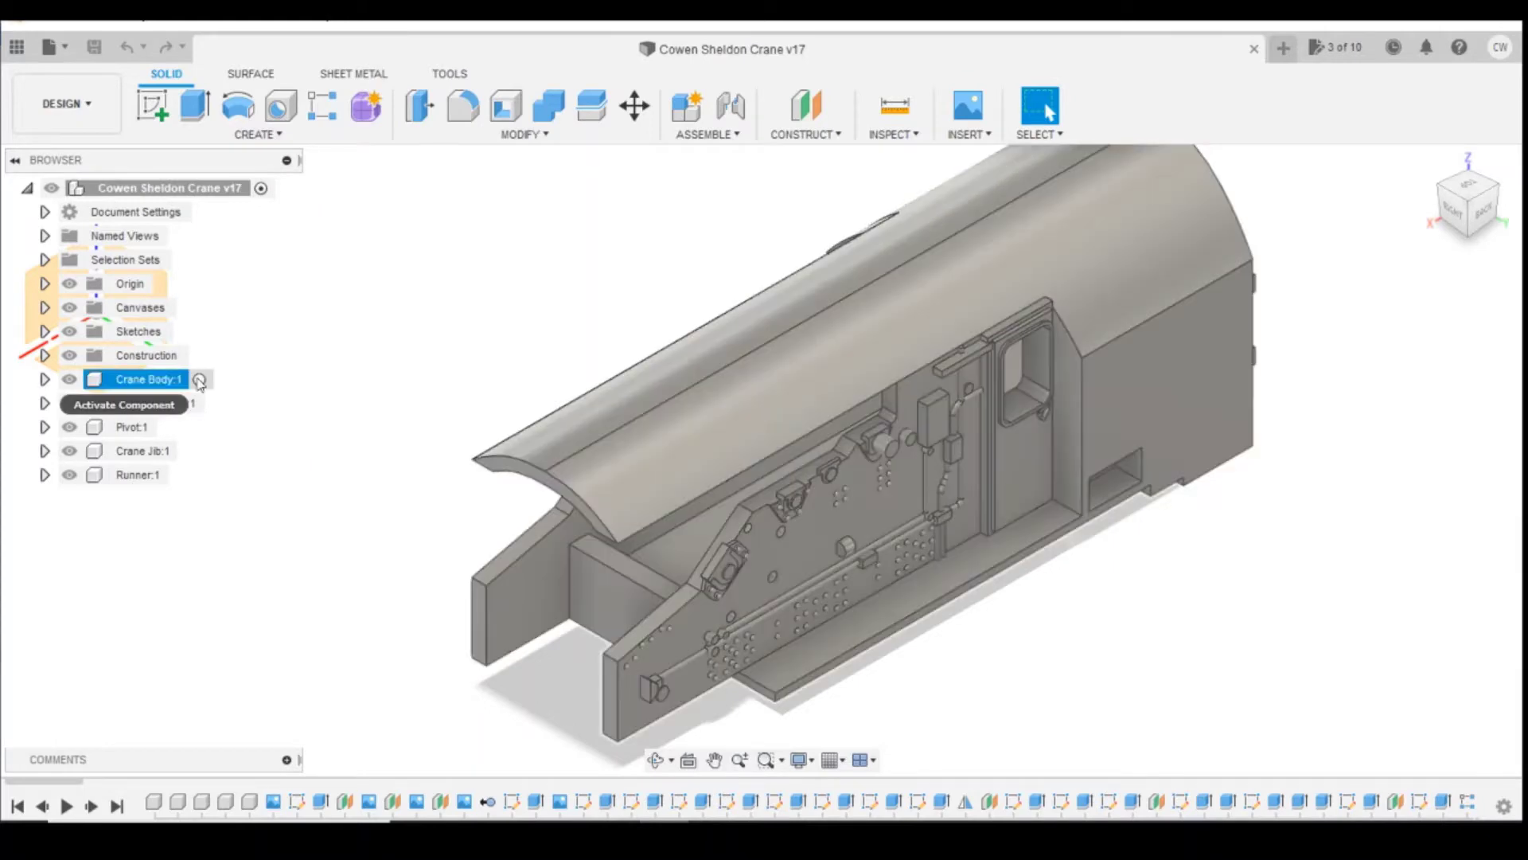
left_click(199, 382)
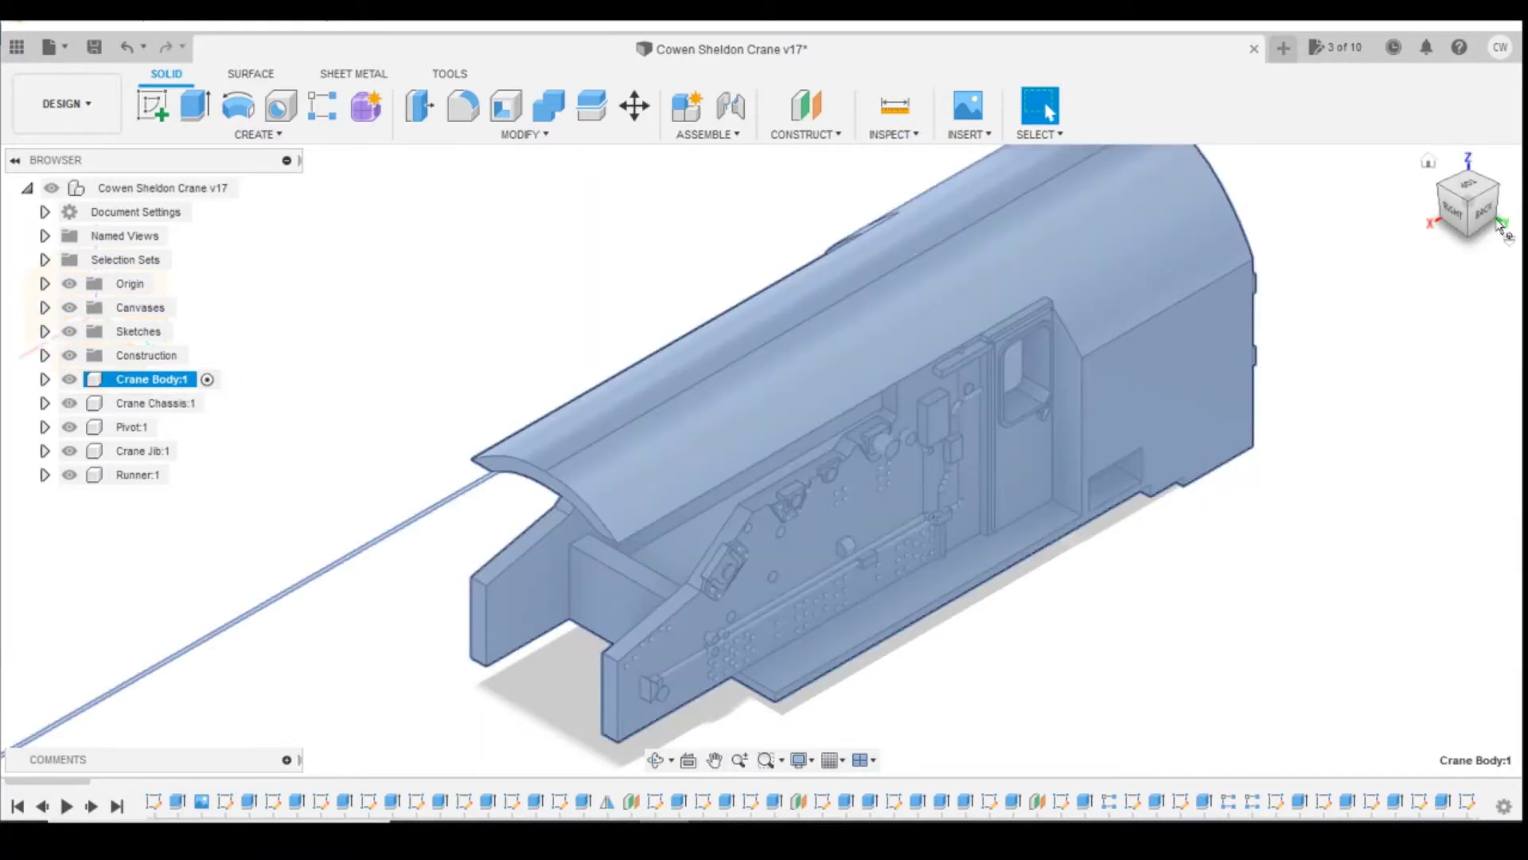
scroll(1314, 258, "down", 3)
left_click(1322, 467)
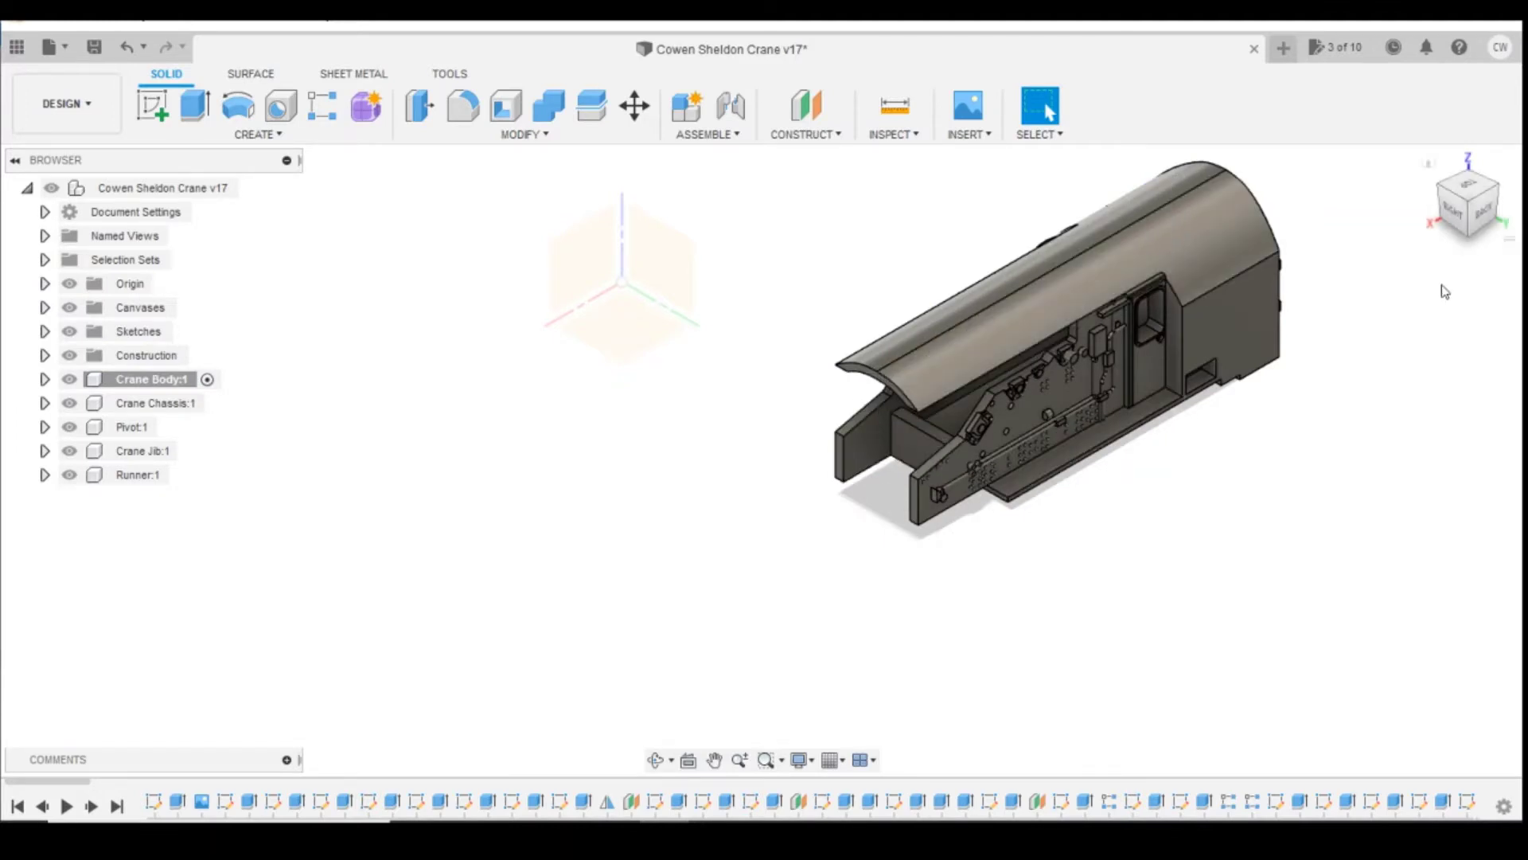
- Construct a midplane between the crane body's two opposite outer side faces
left_click(1454, 213)
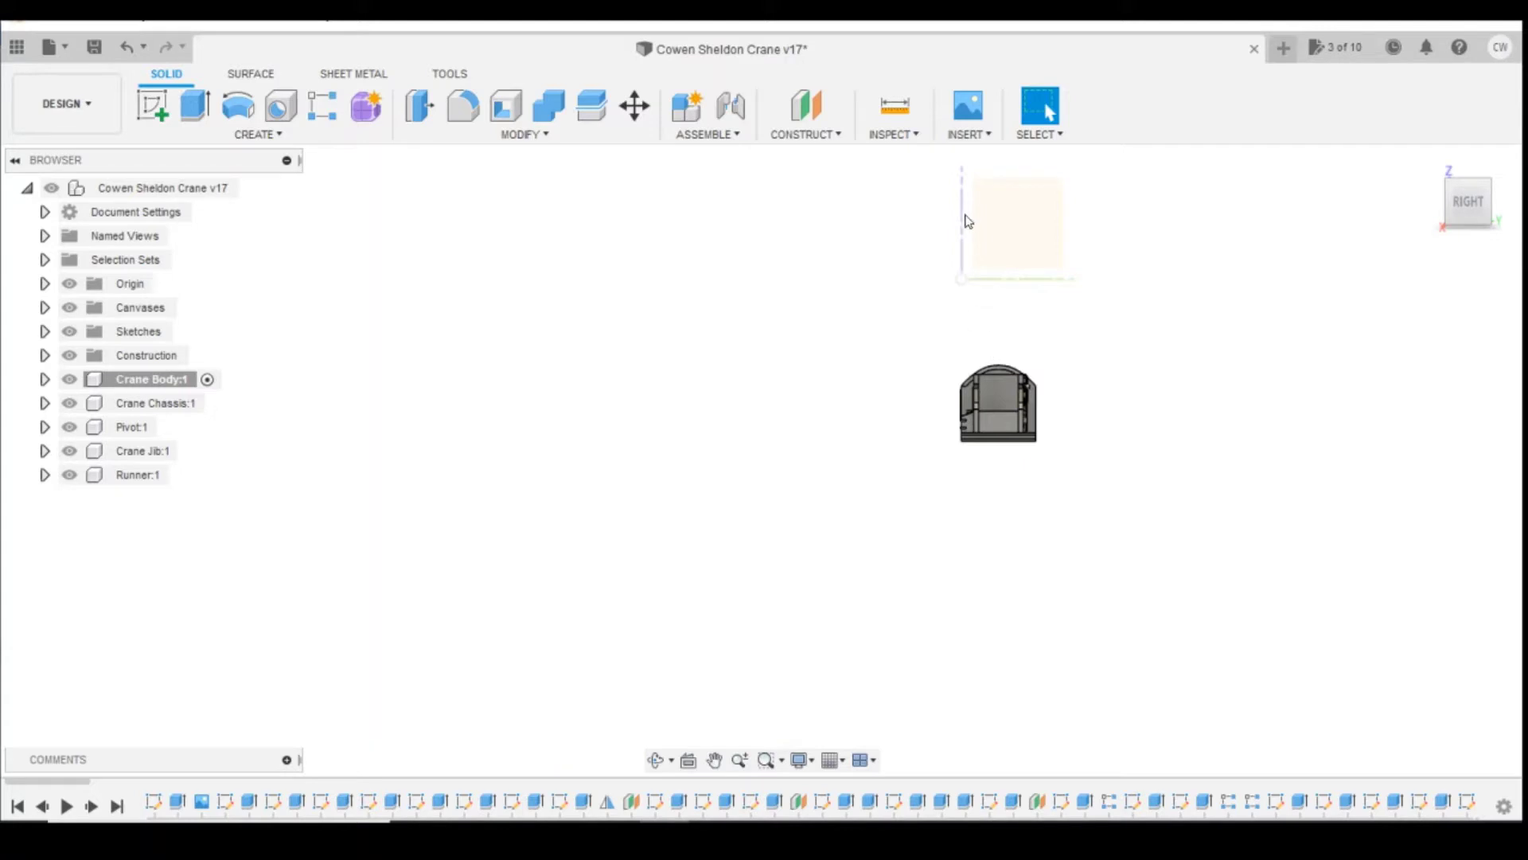
scroll(1202, 382, "down", 2)
scroll(1194, 398, "up", 5)
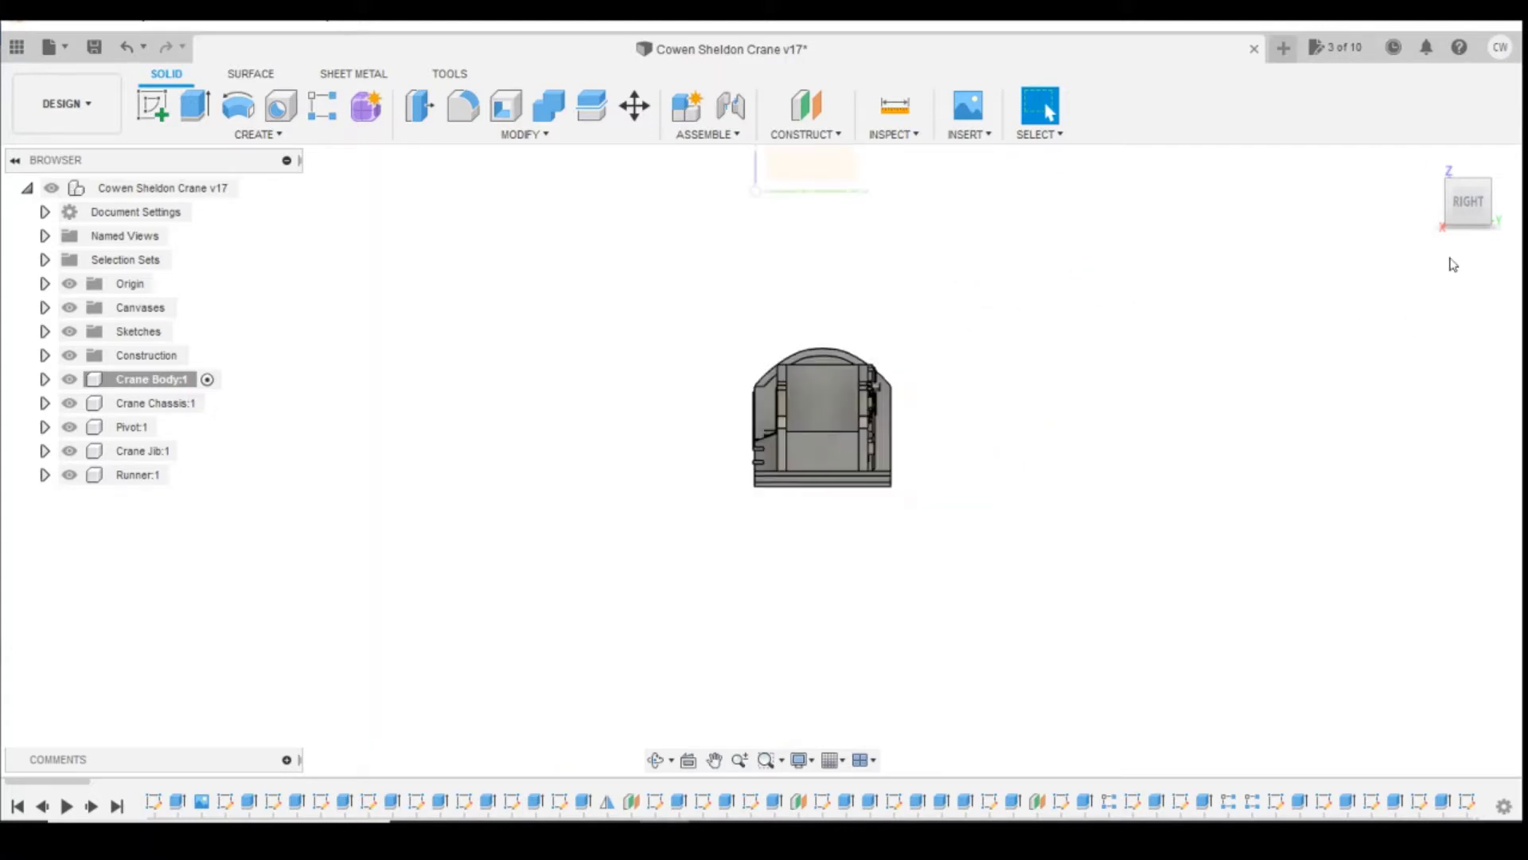
left_click(1450, 219)
scroll(1045, 330, "up", 2)
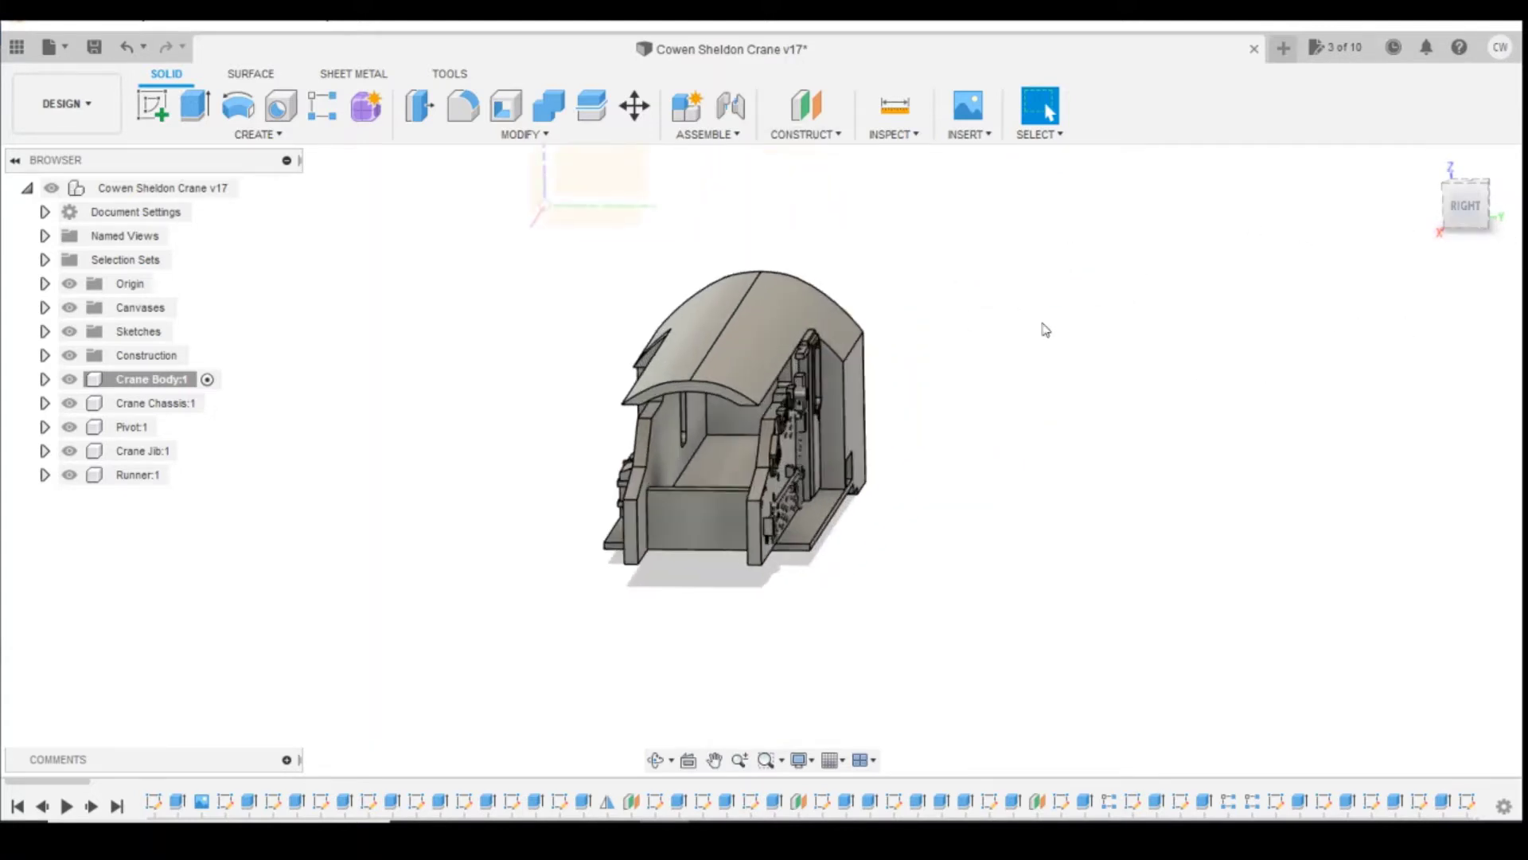
left_click(801, 136)
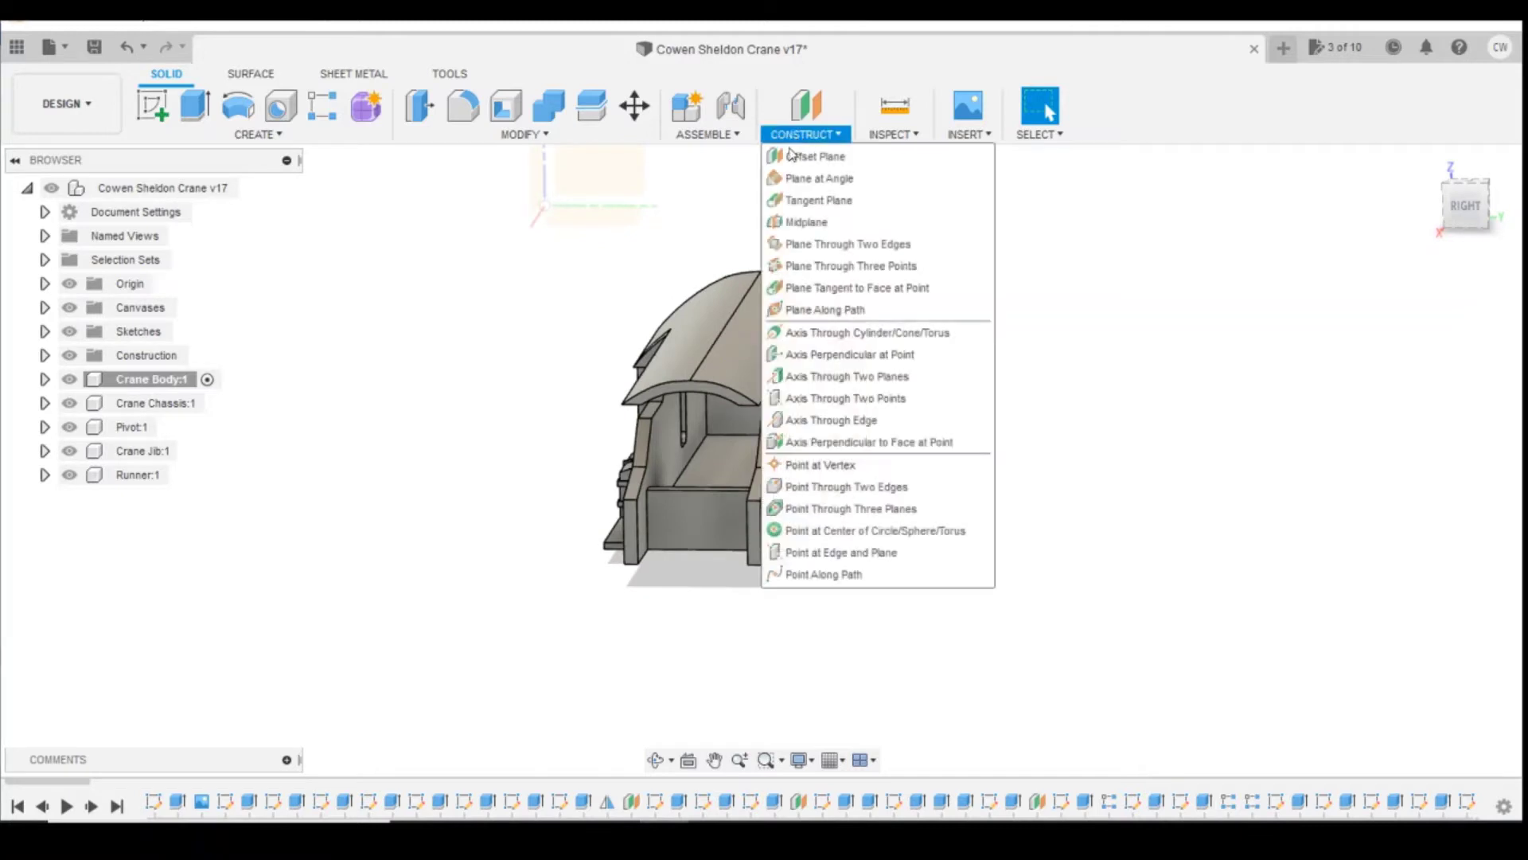
left_click(807, 222)
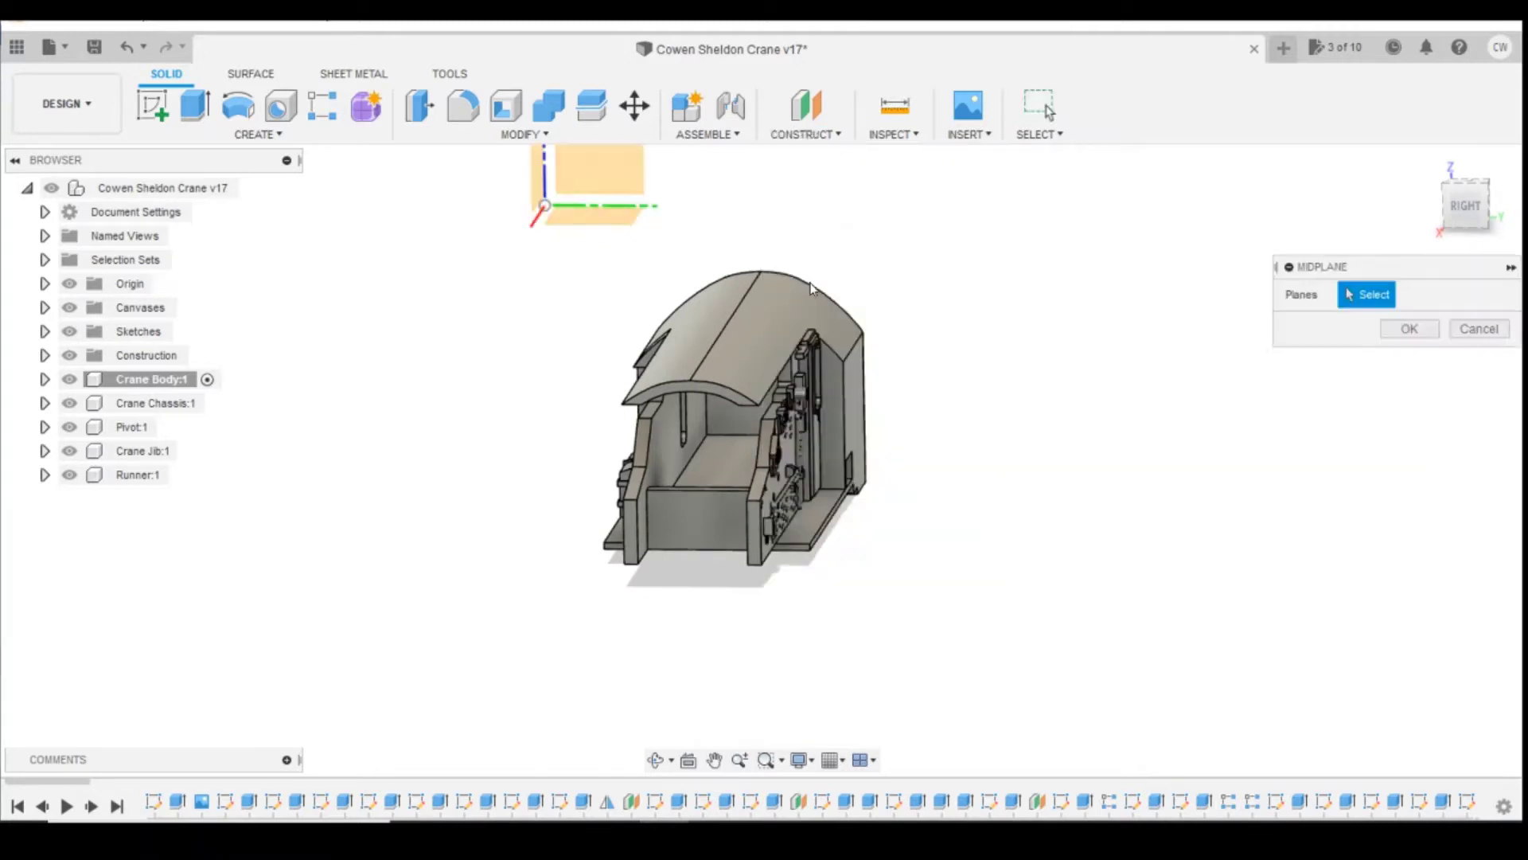
left_click(861, 398)
left_click(1466, 205)
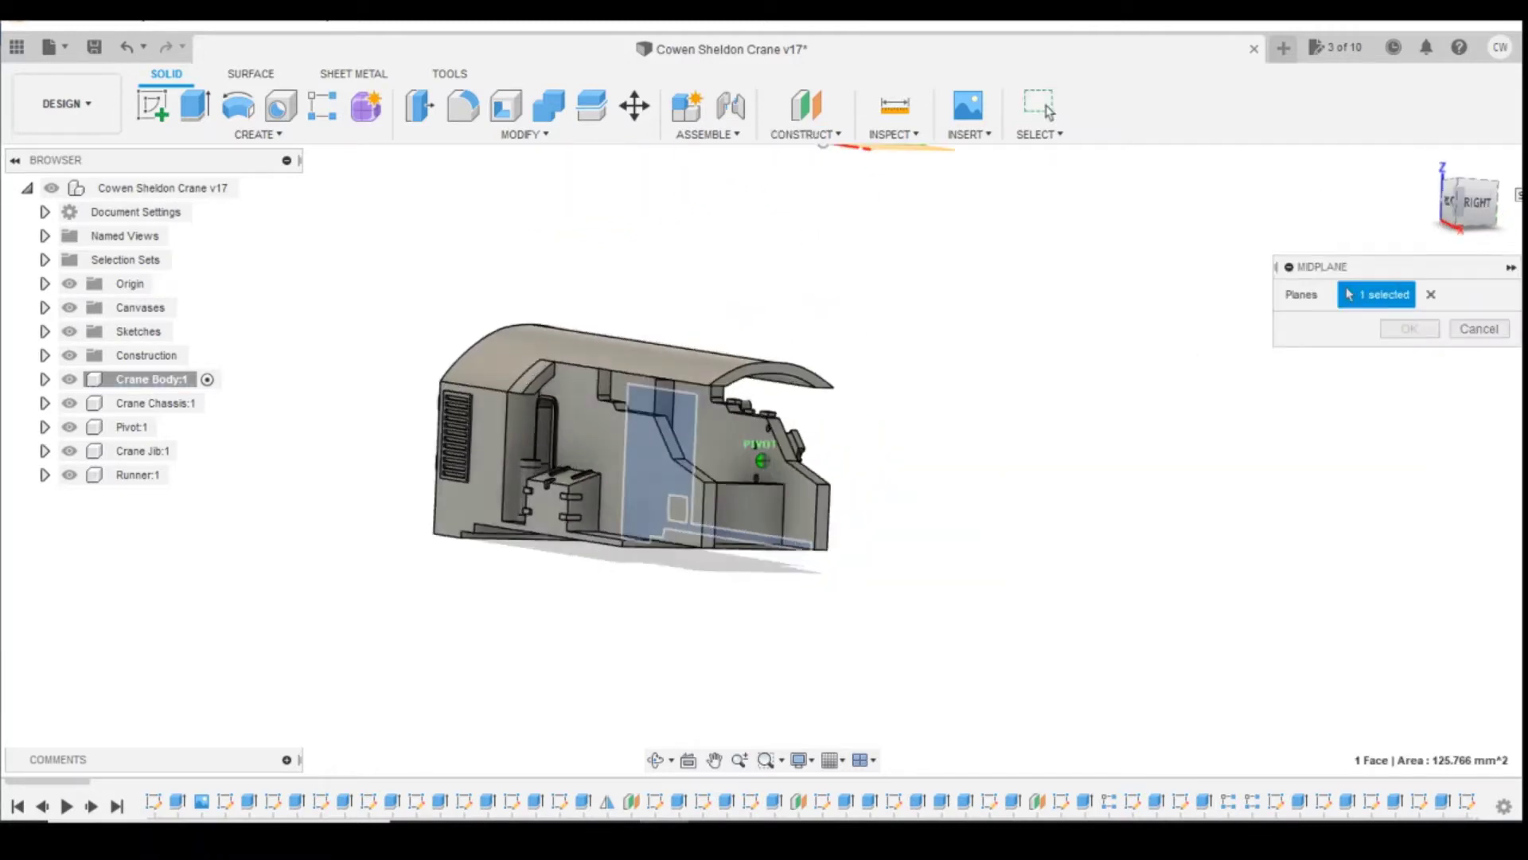
left_click(470, 469)
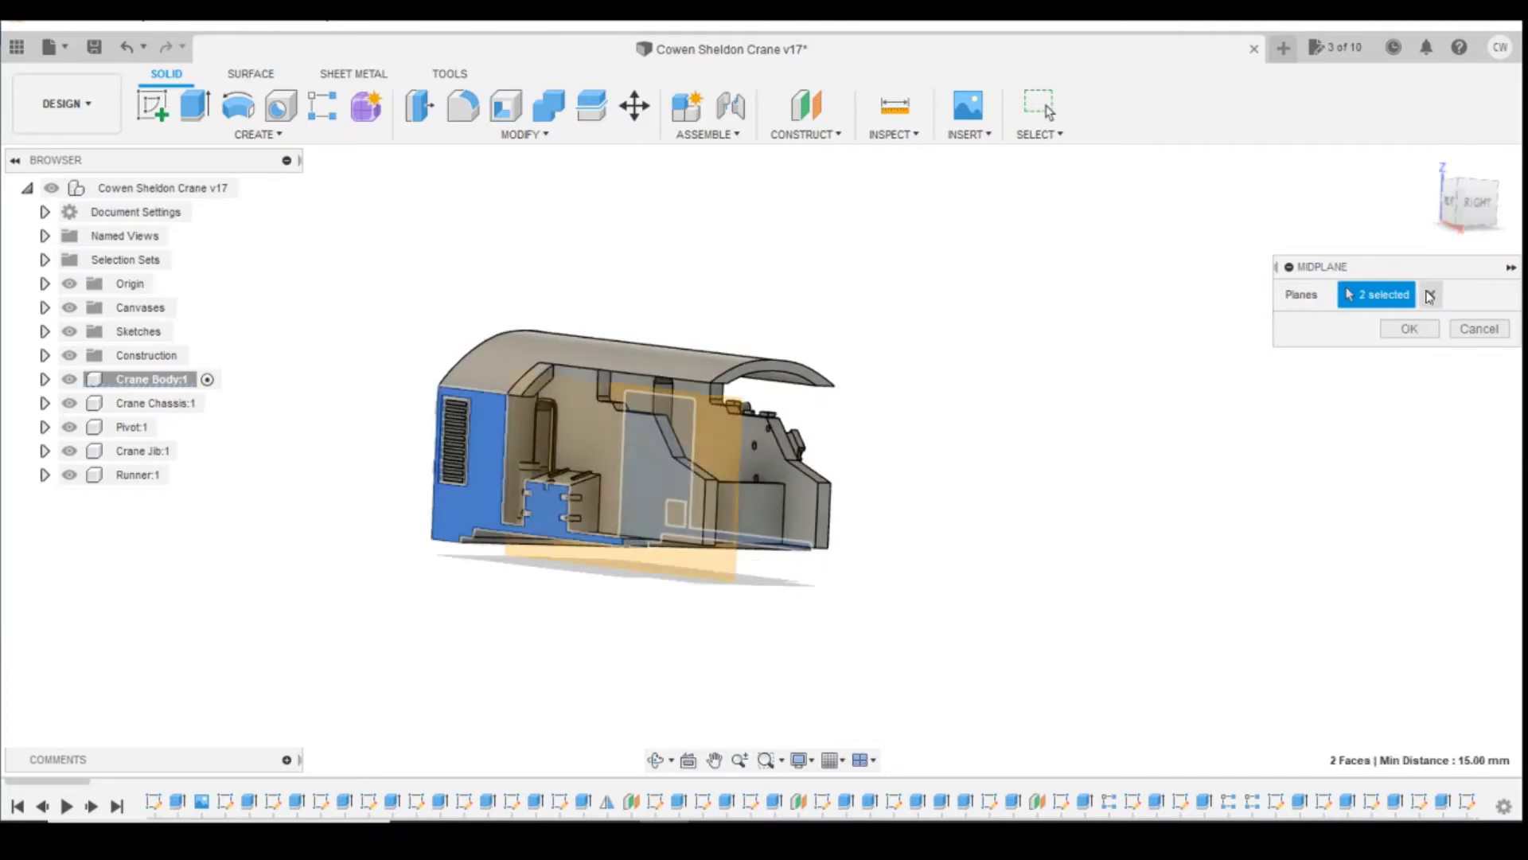
left_click(1409, 330)
- Mirror two small round extrusions, Extrude64 by the cab door and the one at the side plate's front end, across the midplane as features
left_click(1468, 202)
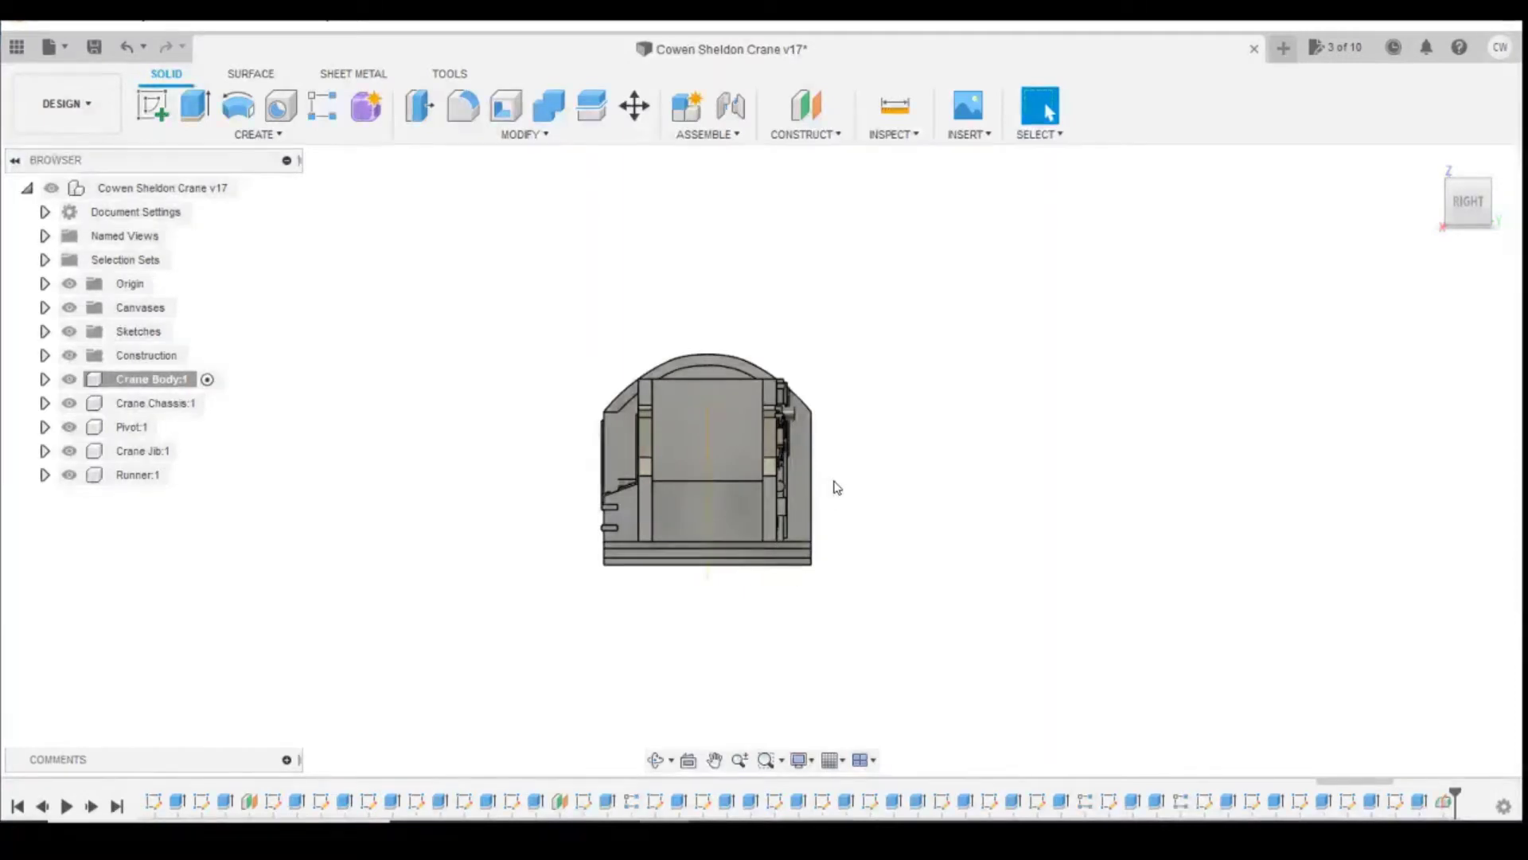
scroll(715, 489, "down", 3)
scroll(963, 495, "up", 5)
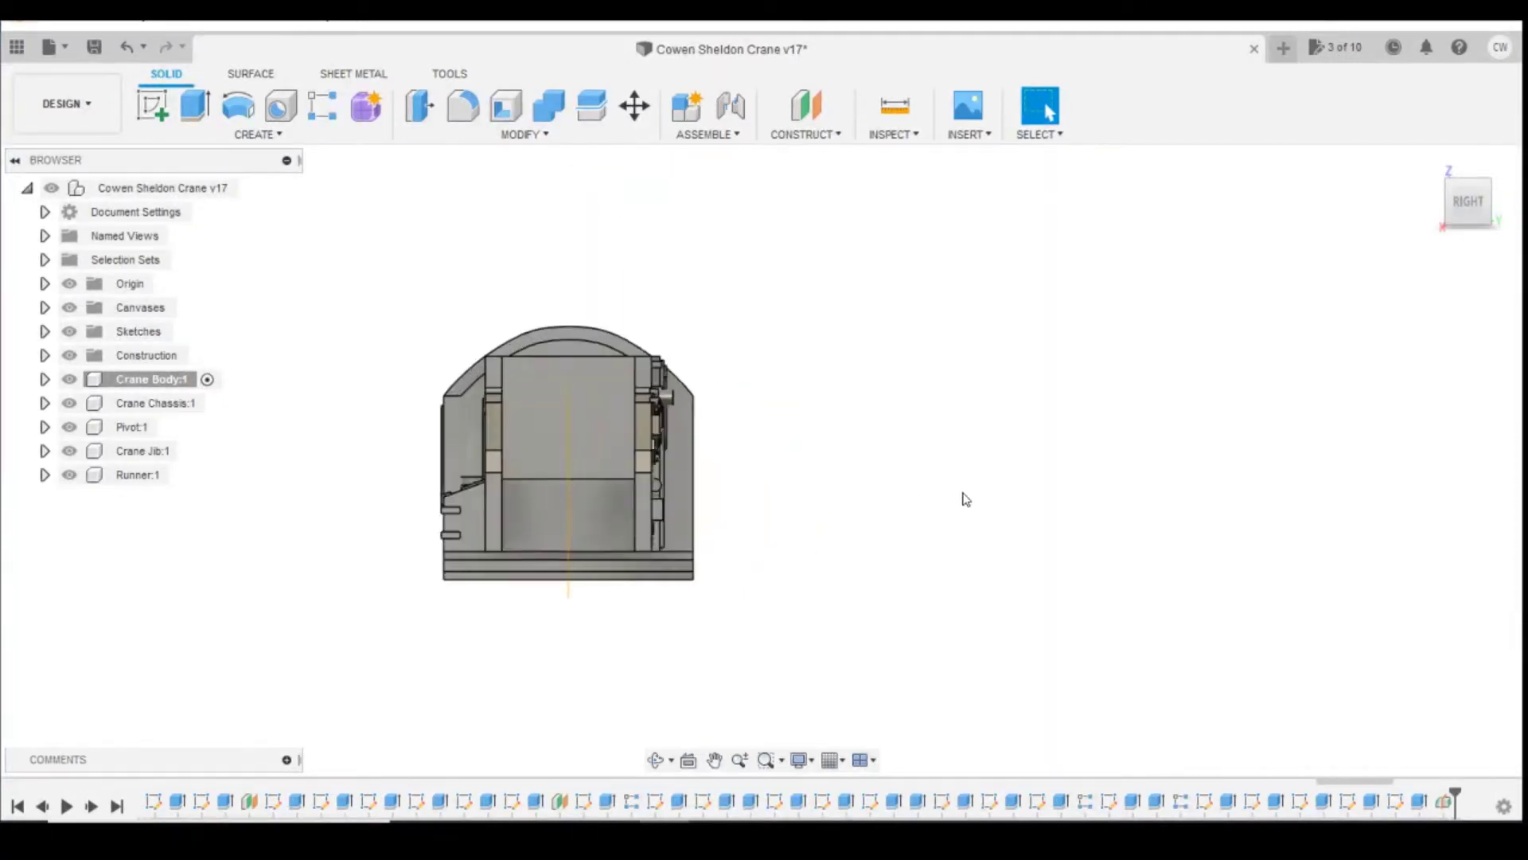
left_click(1479, 231)
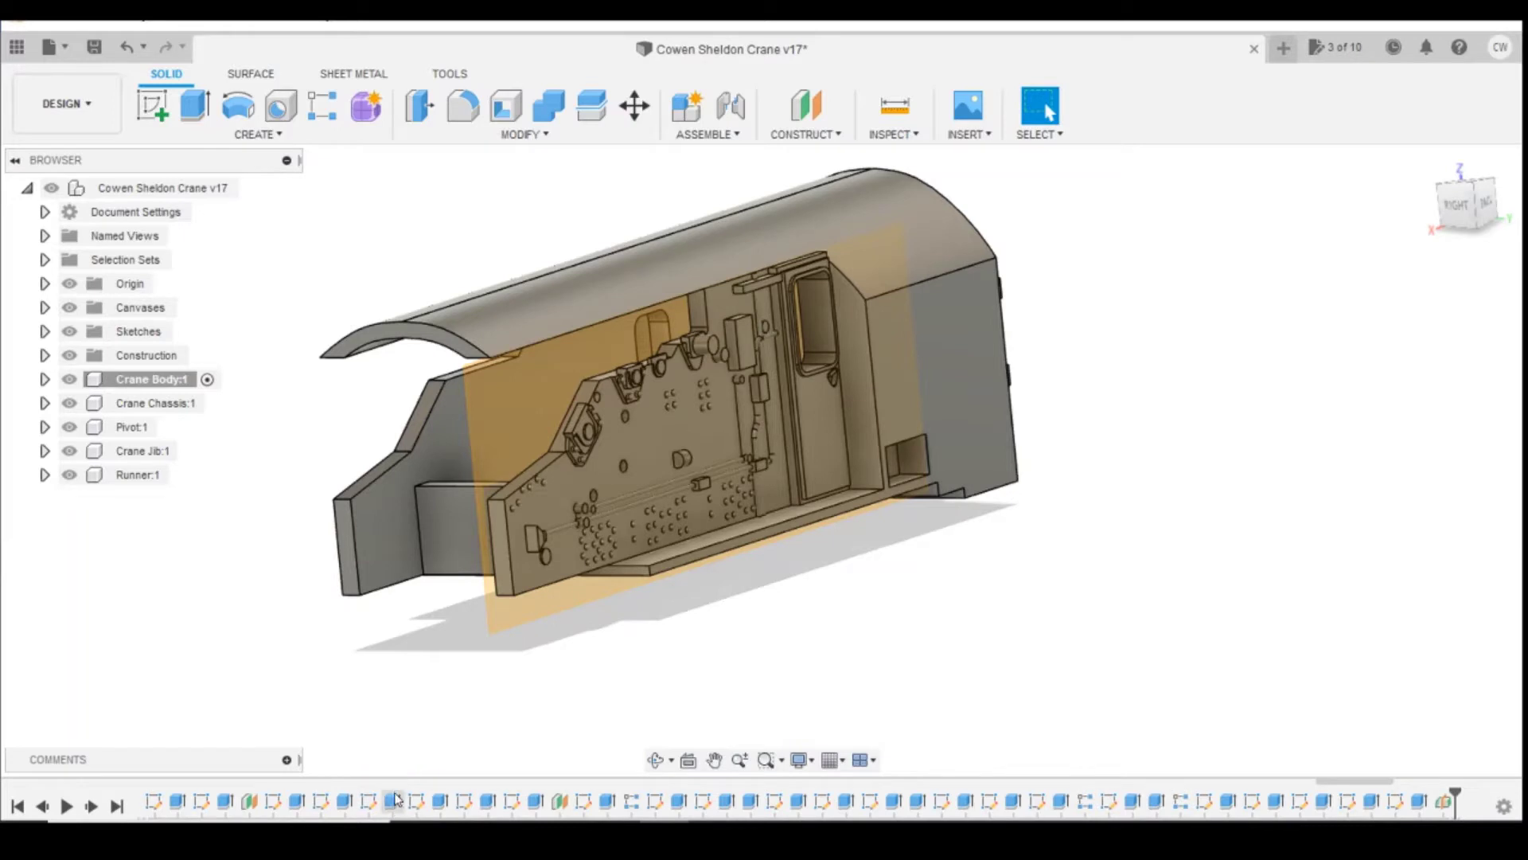
left_click(279, 135)
left_click(251, 598)
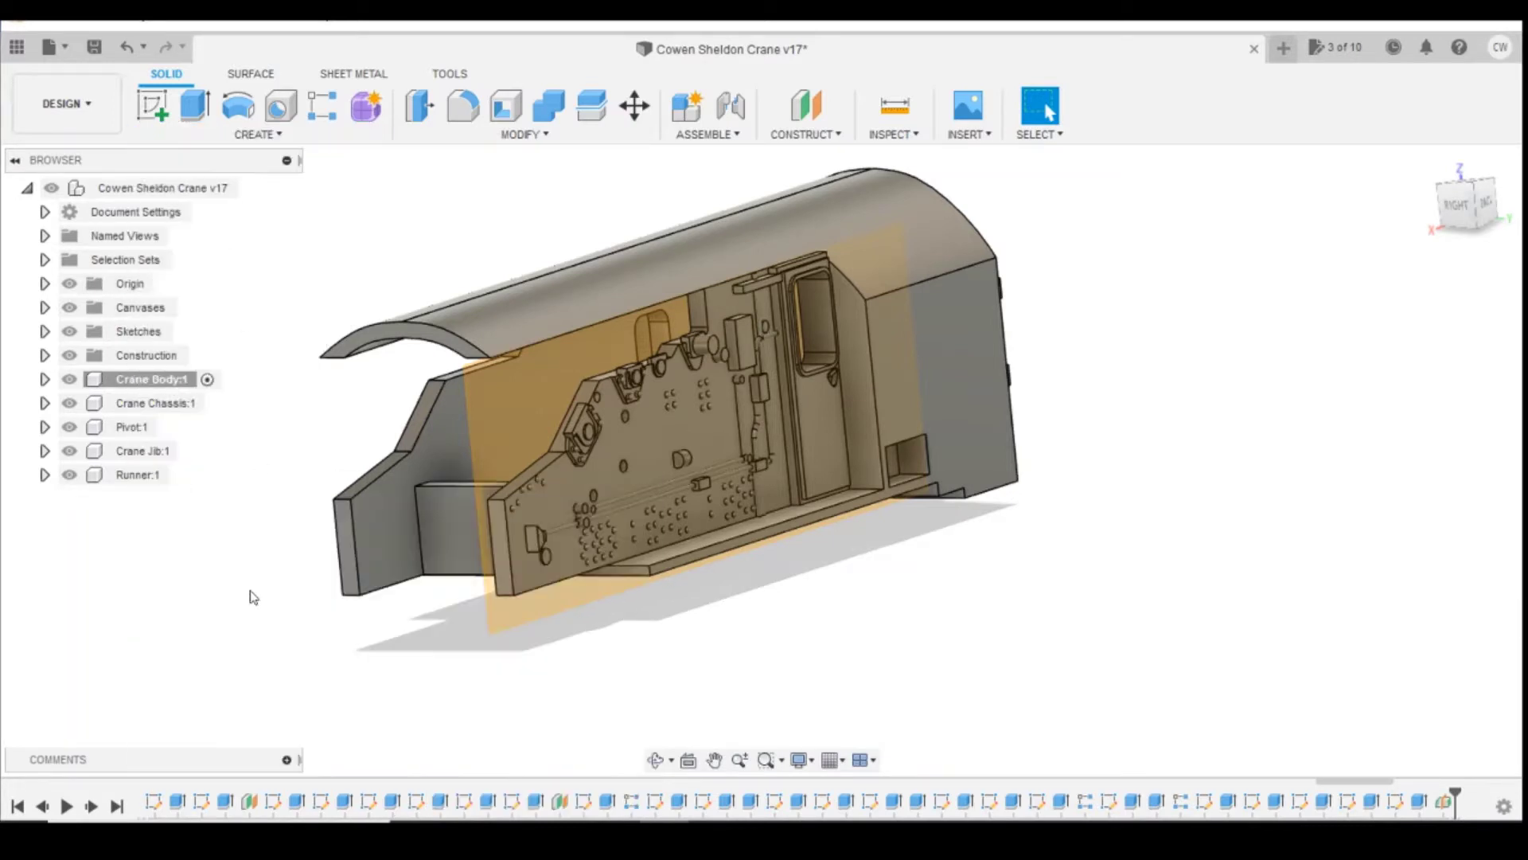
left_click(1425, 294)
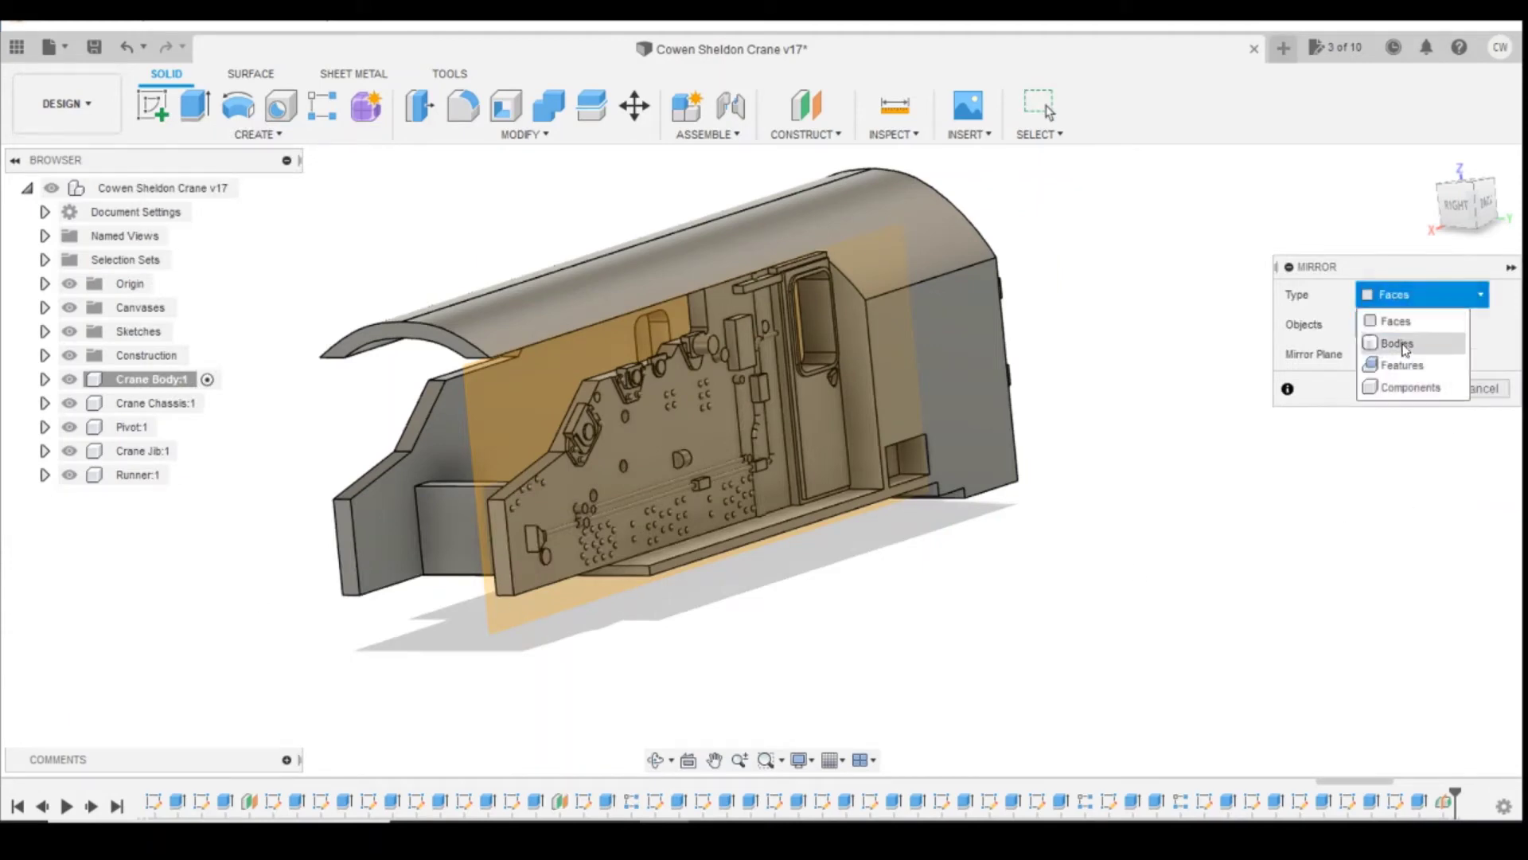
left_click(1397, 362)
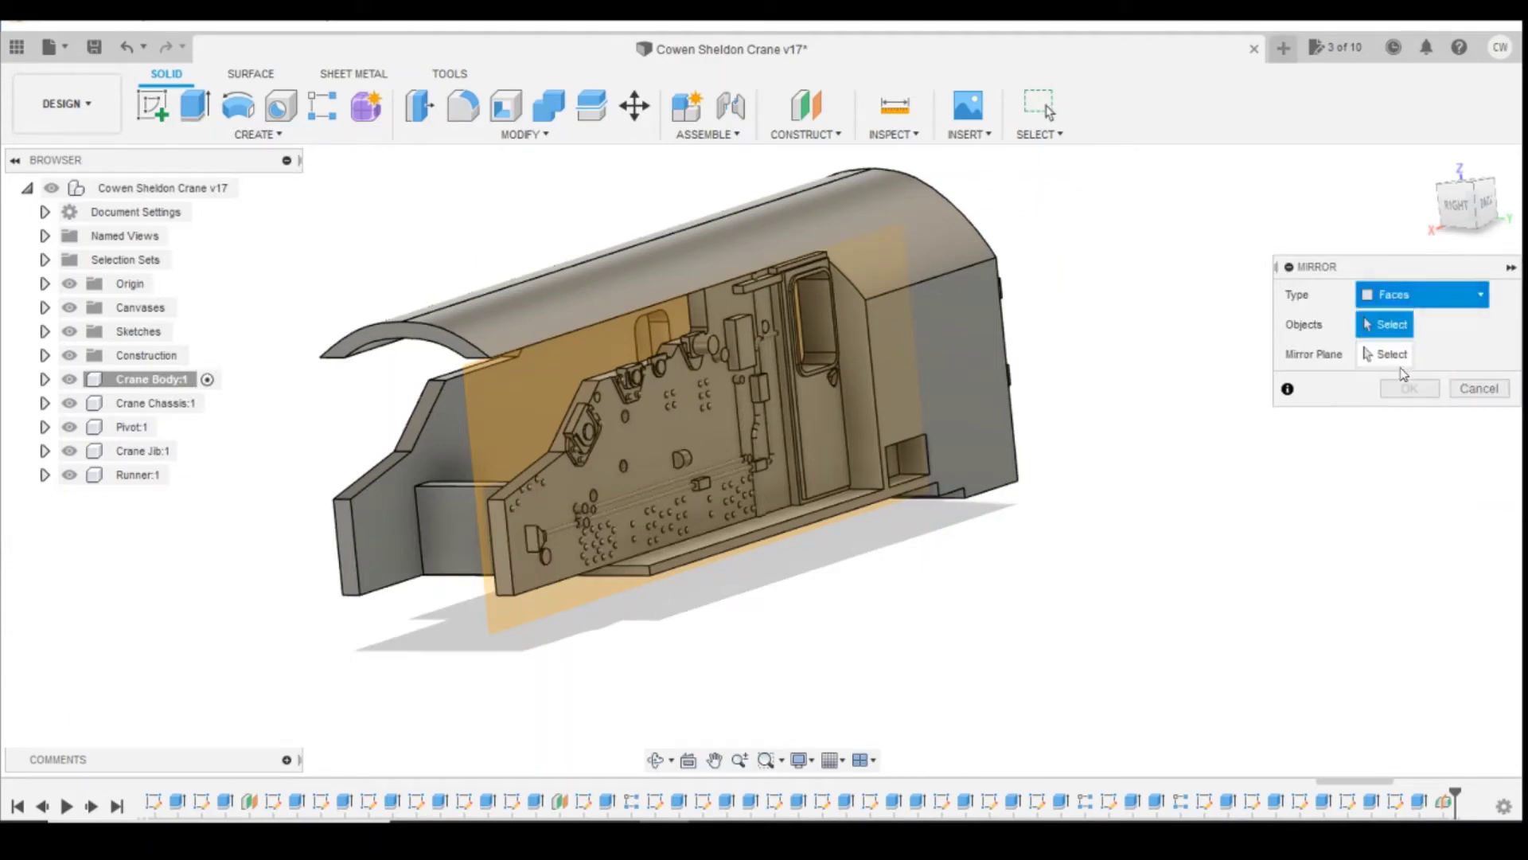
left_click(395, 803)
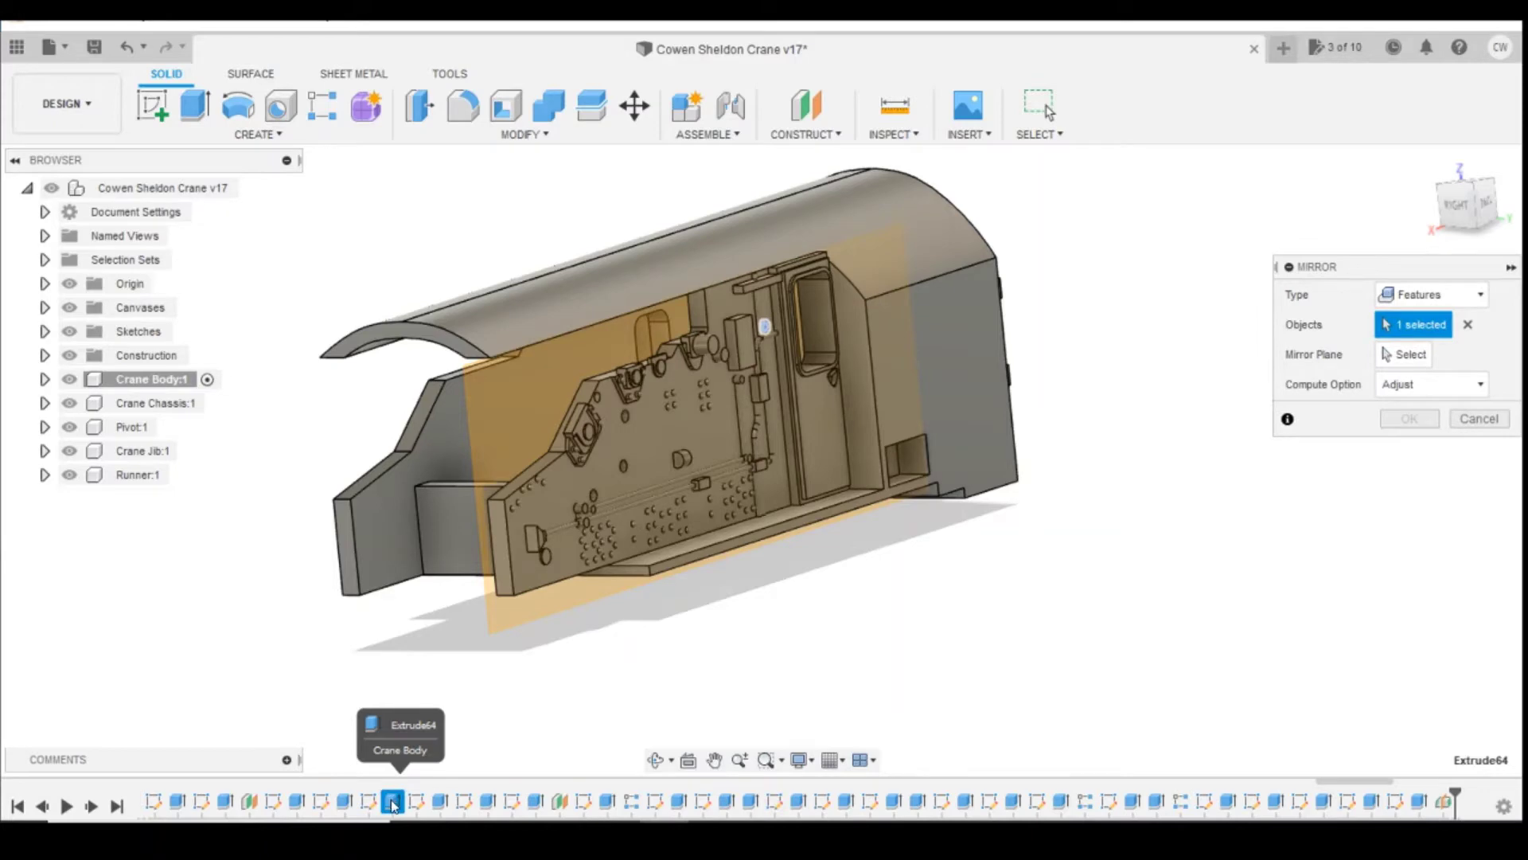
left_click(345, 801)
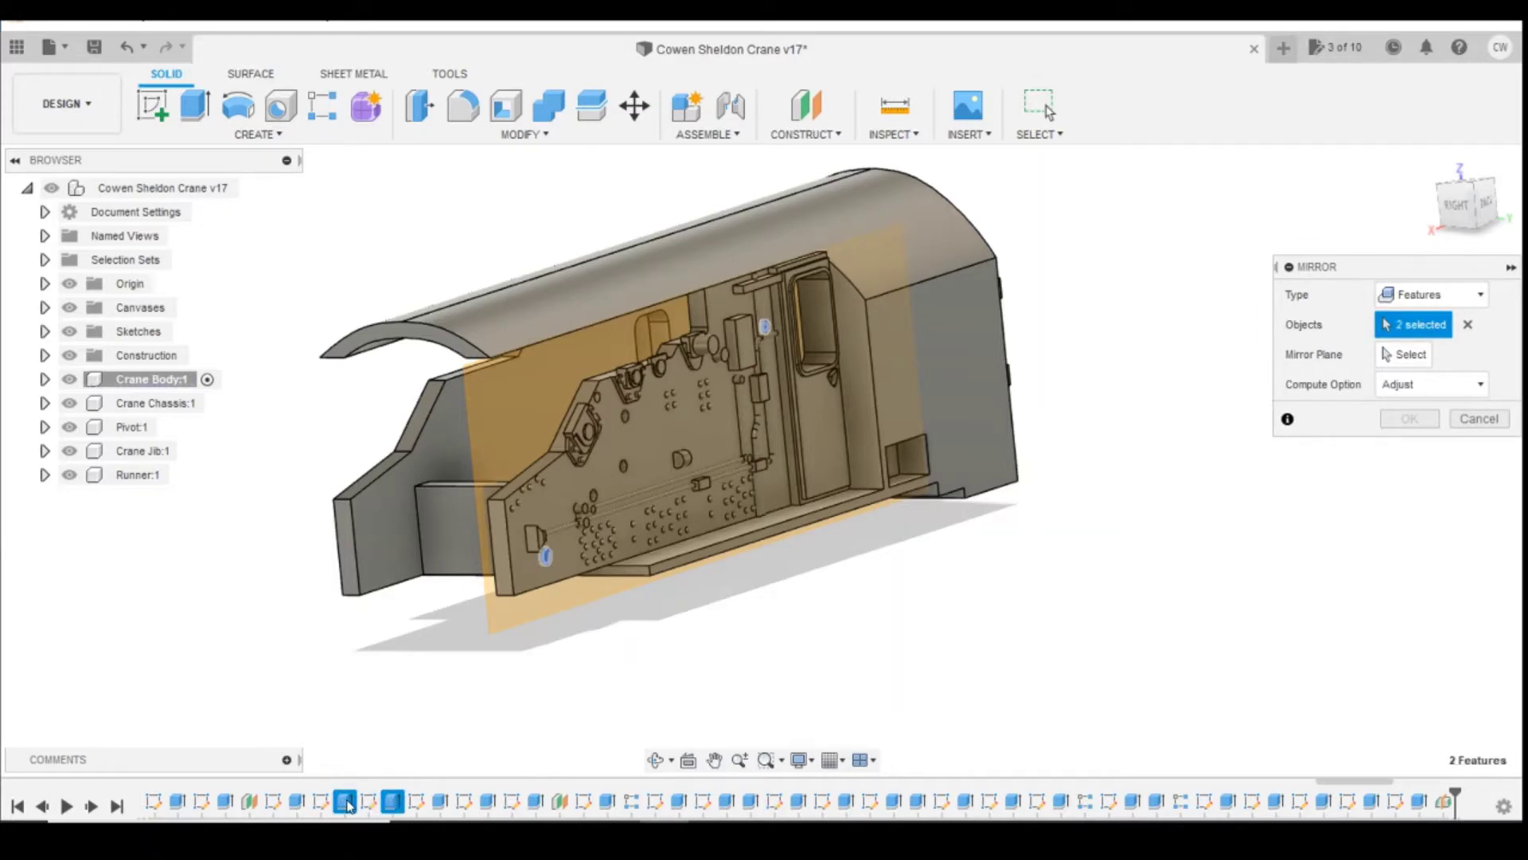
left_click(1409, 353)
left_click(532, 422)
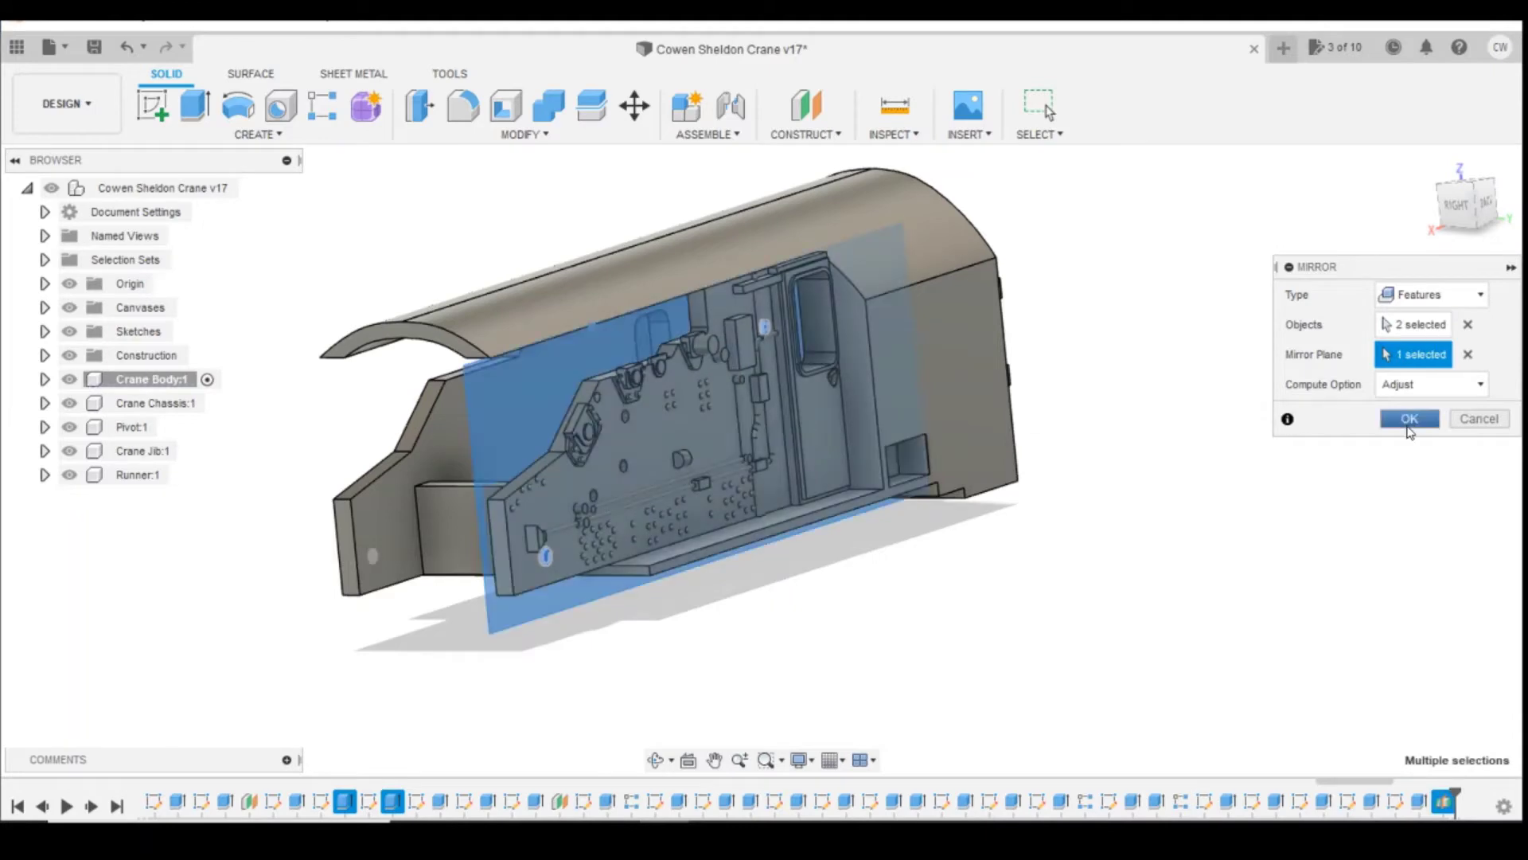
left_click(1410, 422)
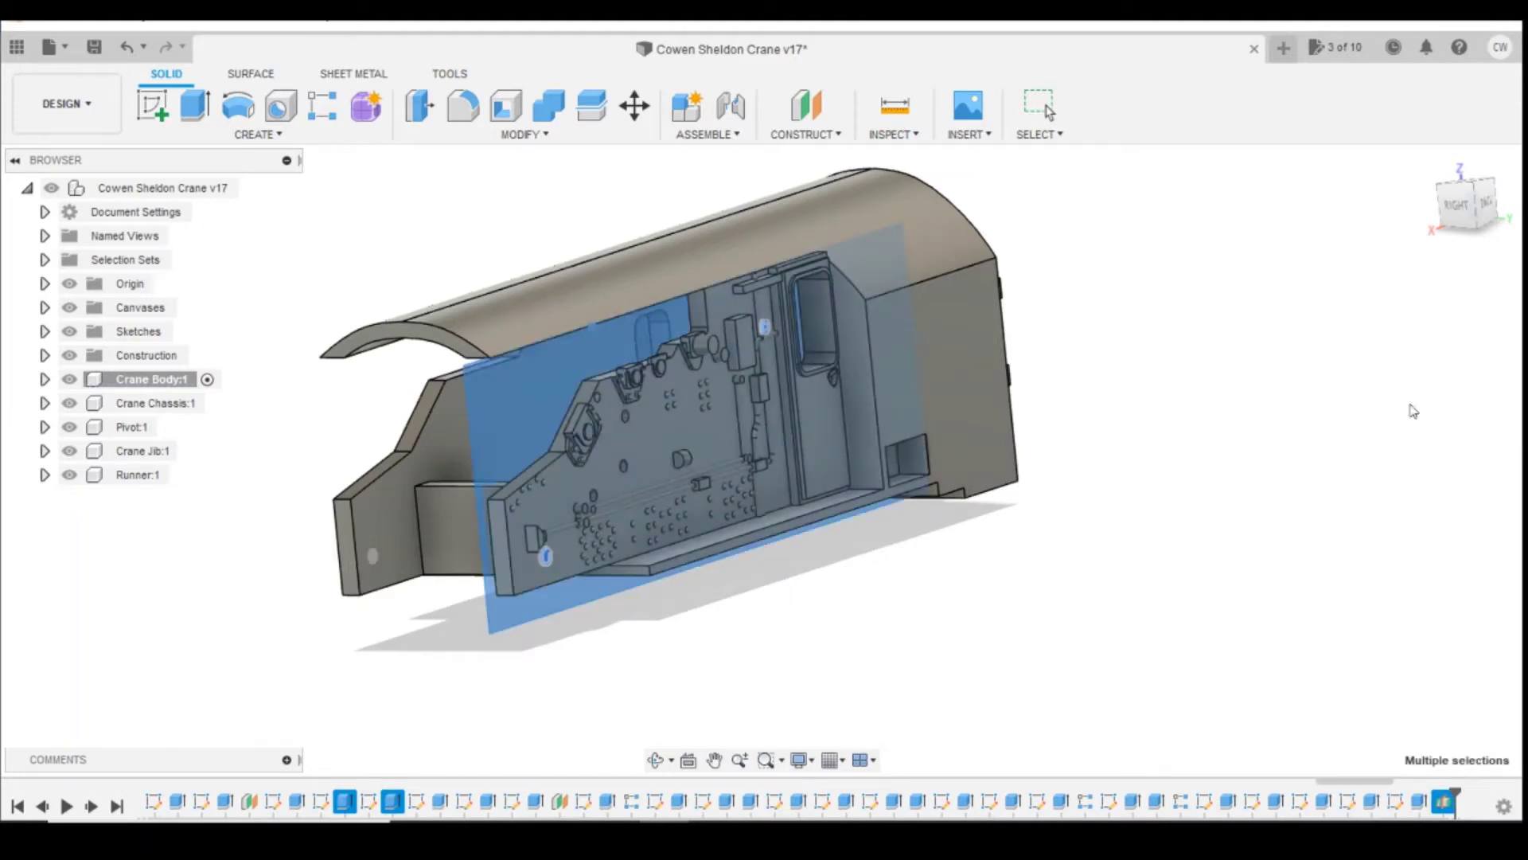
- Examine the mirrored details on the opposite side plate and search the design history for the rivet pattern features
left_click(1442, 194)
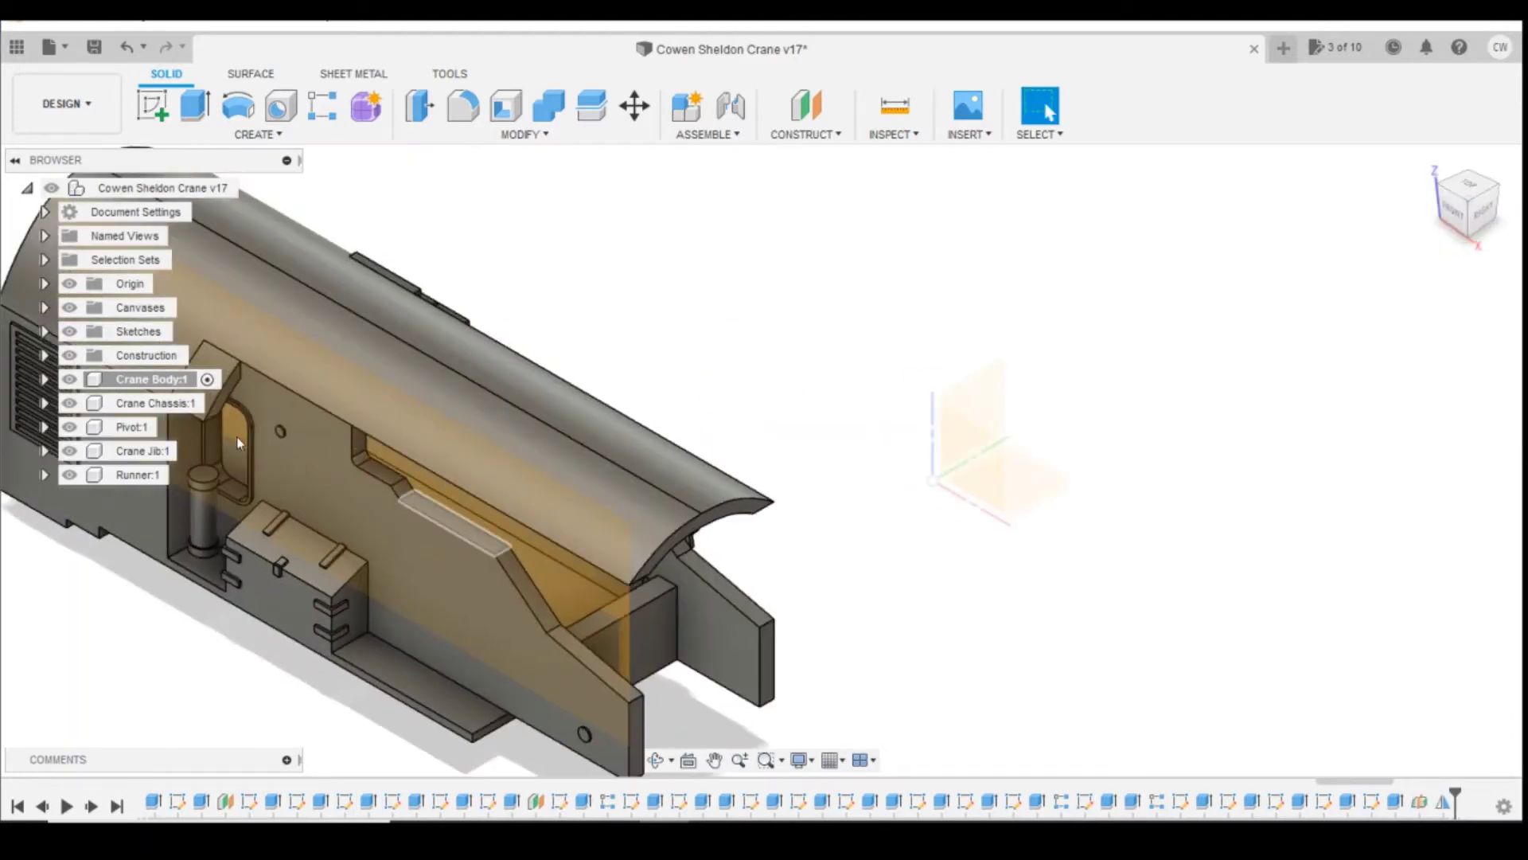
left_click(1498, 185)
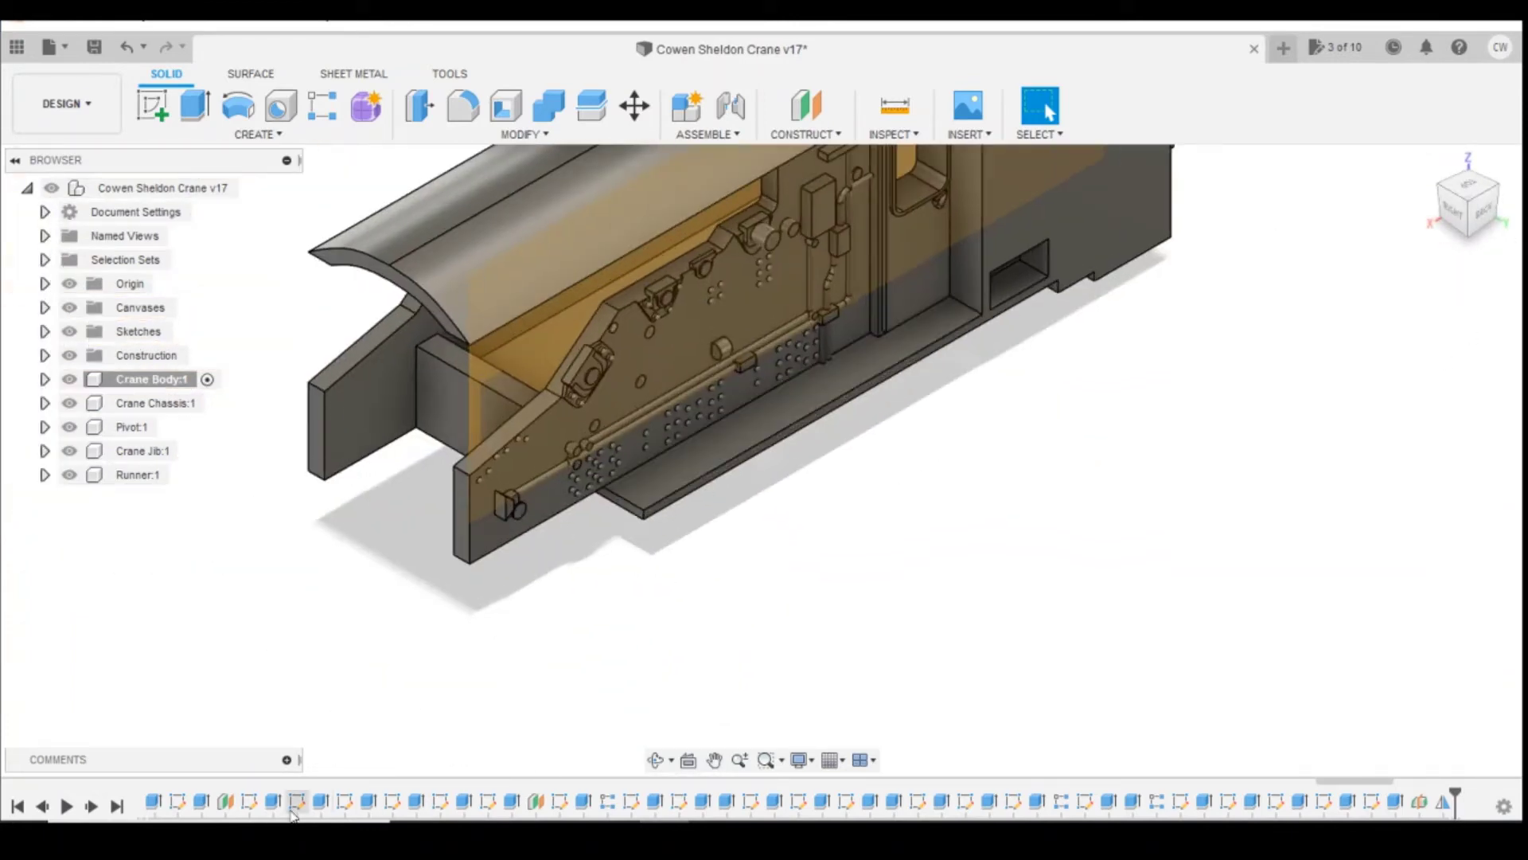
scroll(1058, 532, "down", 4)
scroll(462, 700, "up", 2)
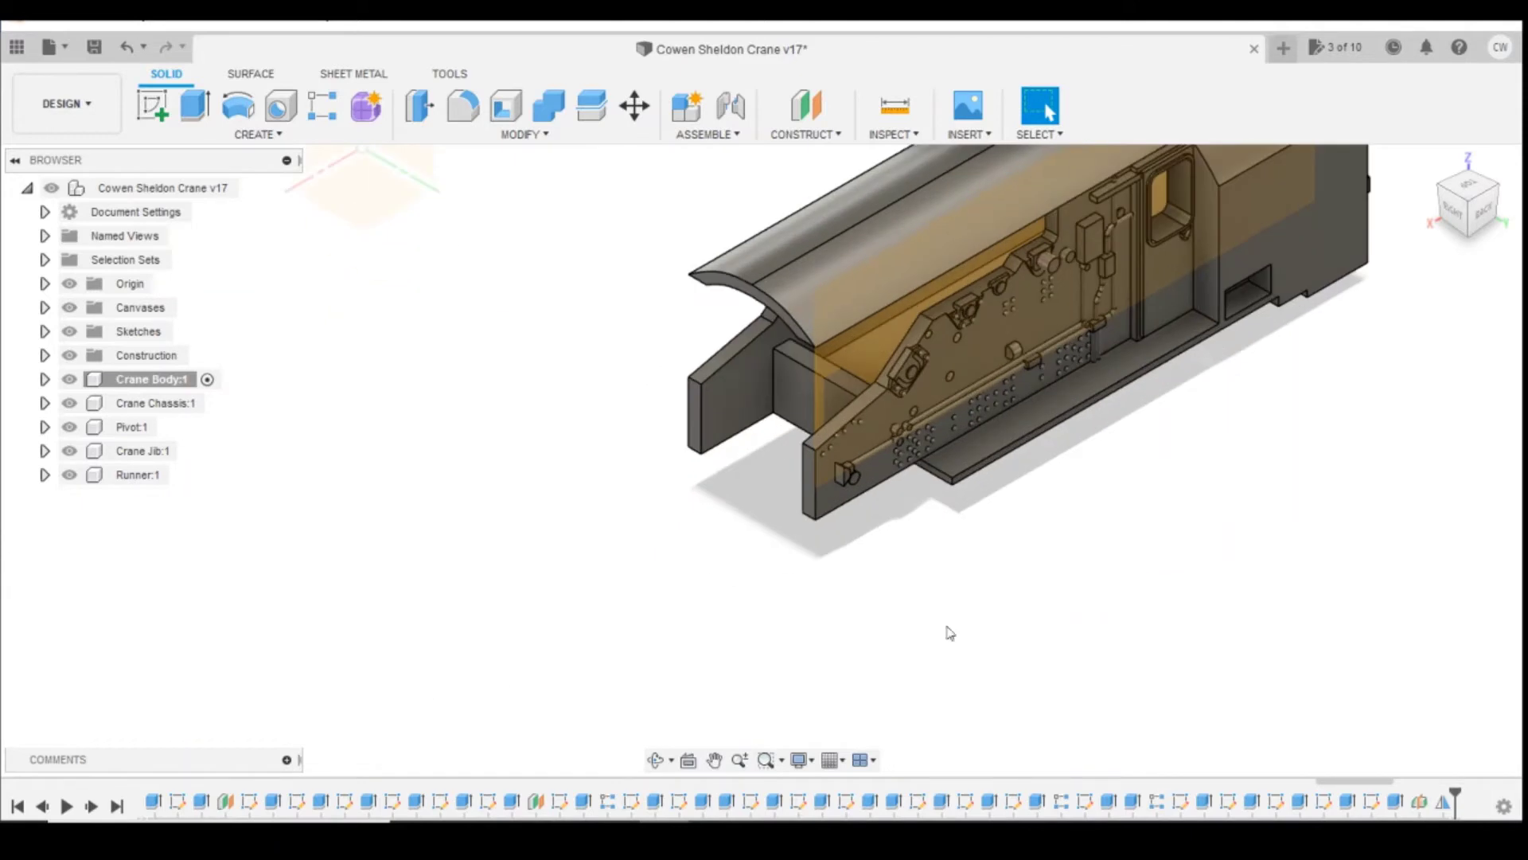
scroll(1226, 494, "down", 2)
scroll(1115, 390, "up", 2)
scroll(1264, 337, "up", 2)
scroll(701, 478, "down", 3)
scroll(1345, 208, "up", 2)
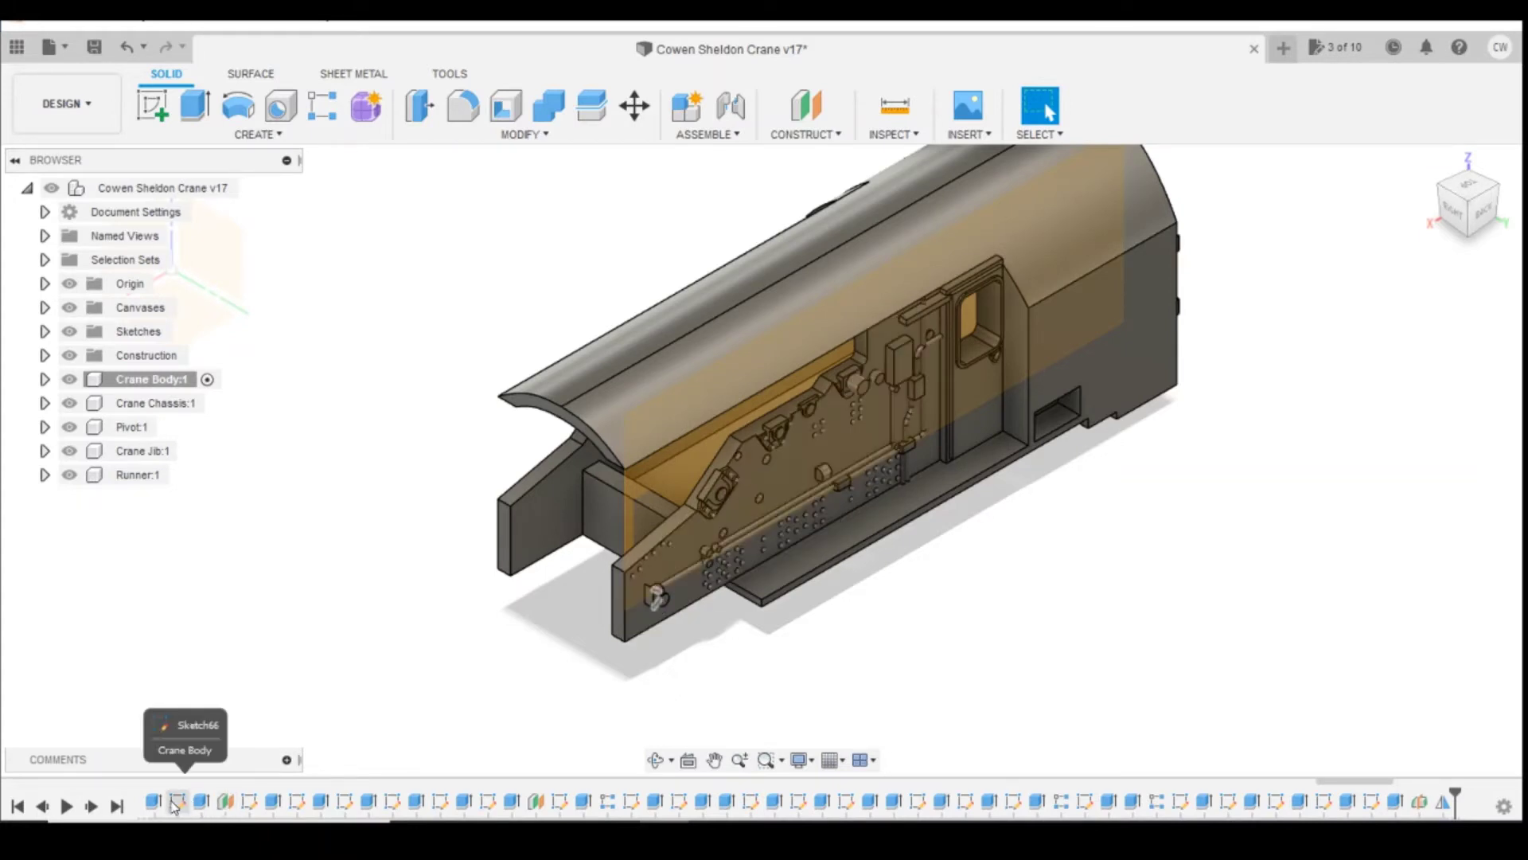
scroll(153, 806, "up", 5)
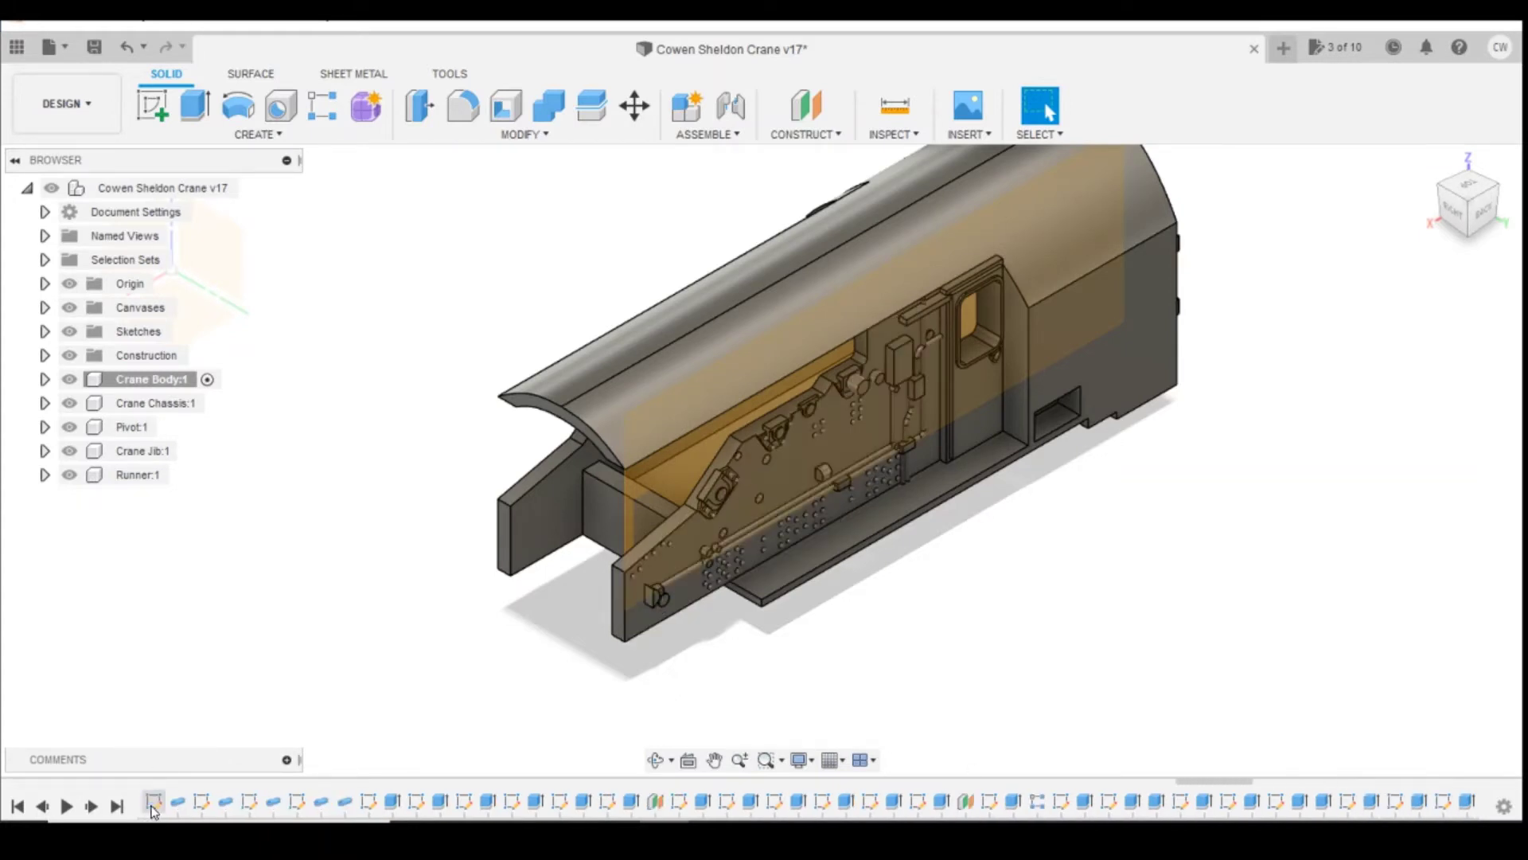
scroll(156, 805, "up", 3)
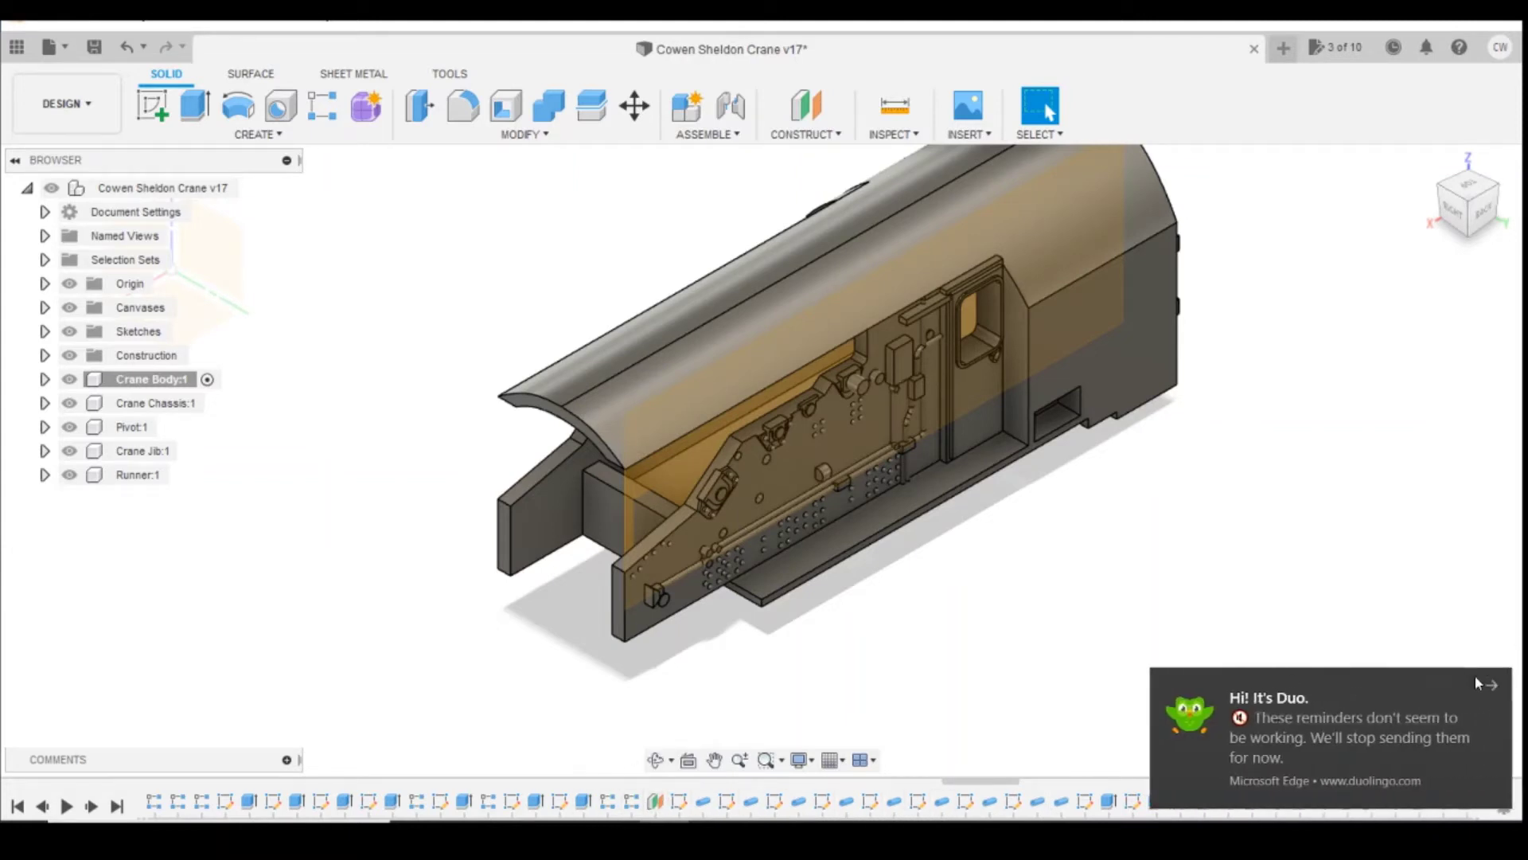
left_click(1479, 683)
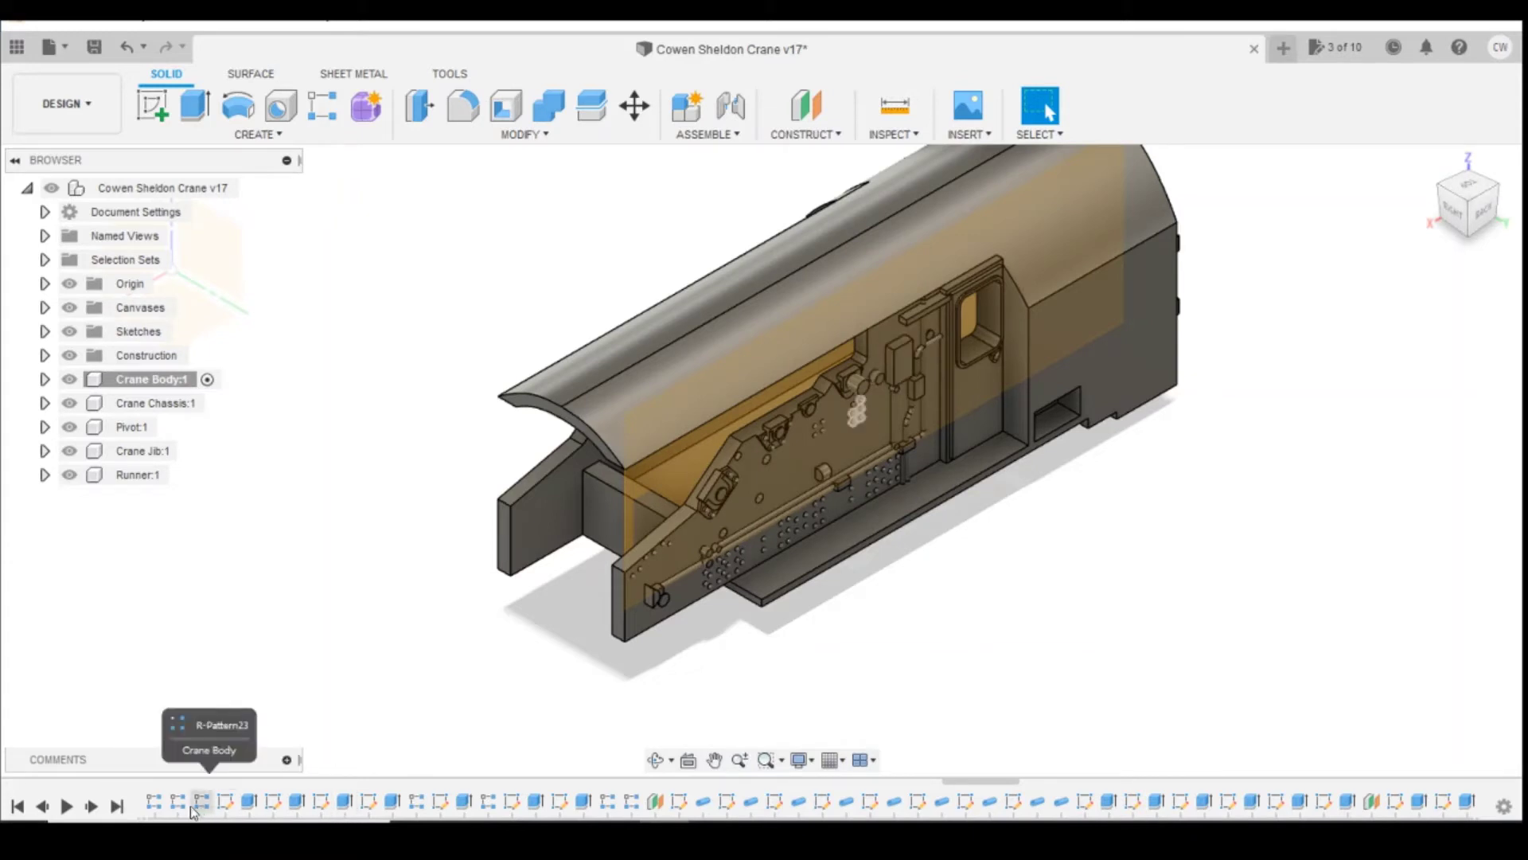
- Select the upper rivet cluster patterns through R-Pattern23 with their extrusion and fillet, plus the front-end rivets' Extrude47 and fillet, without the sketch between them
scroll(205, 804, "up", 5)
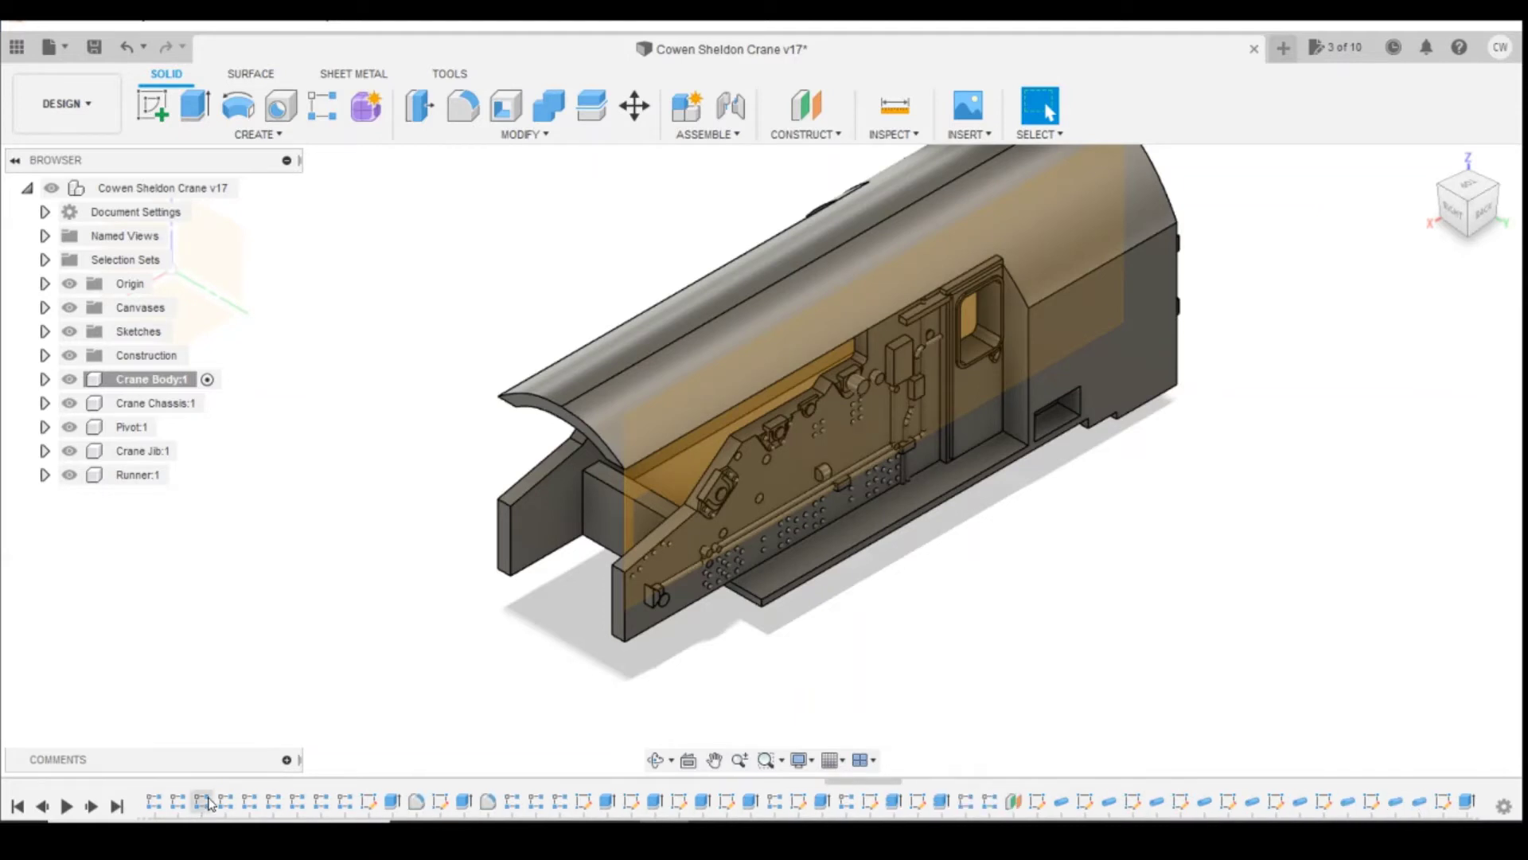
scroll(227, 804, "up", 4)
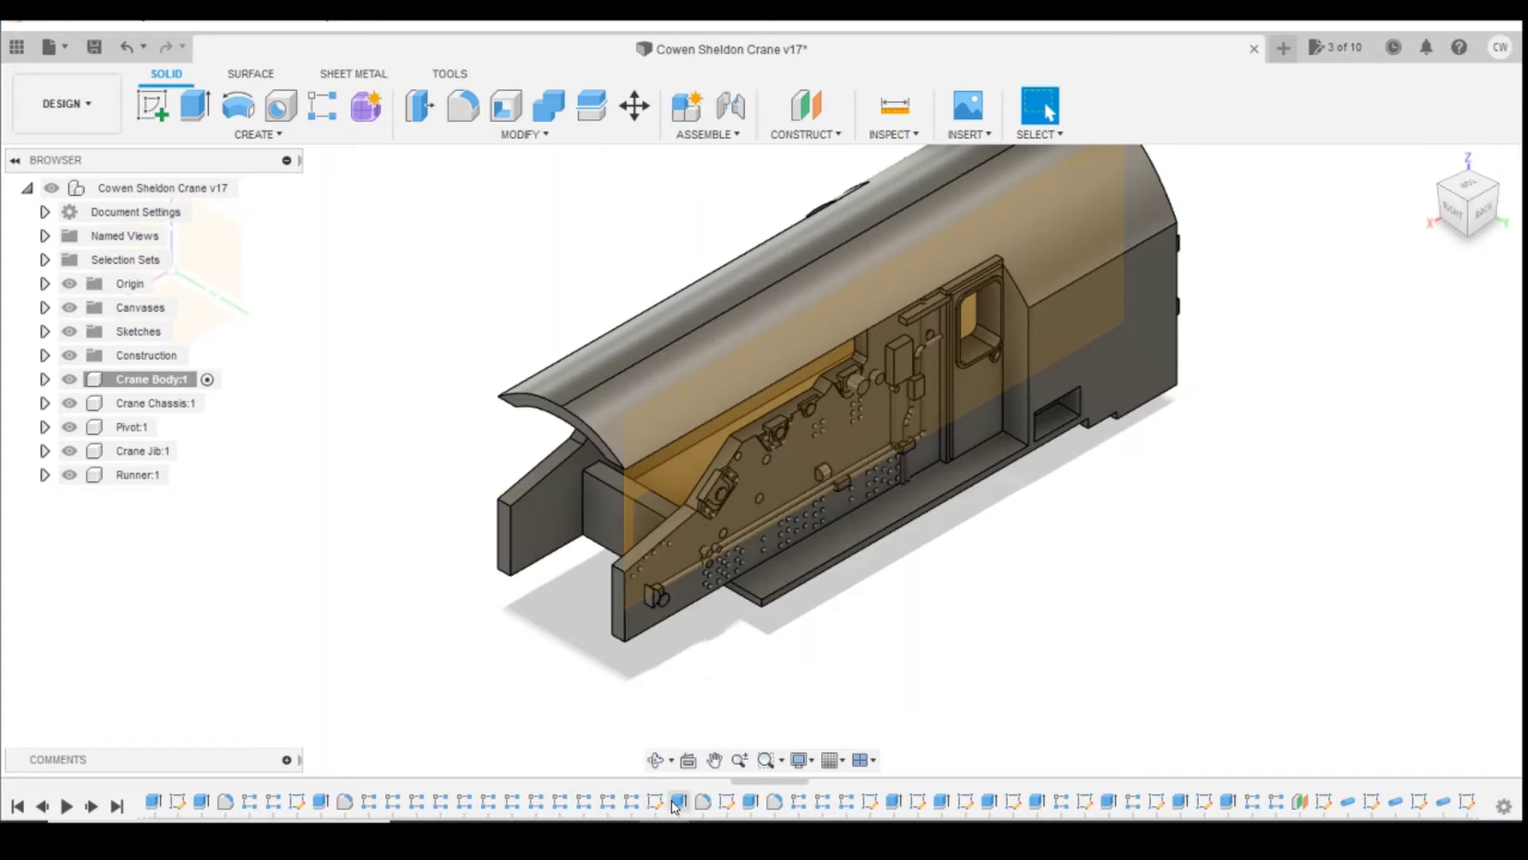
left_click(846, 803)
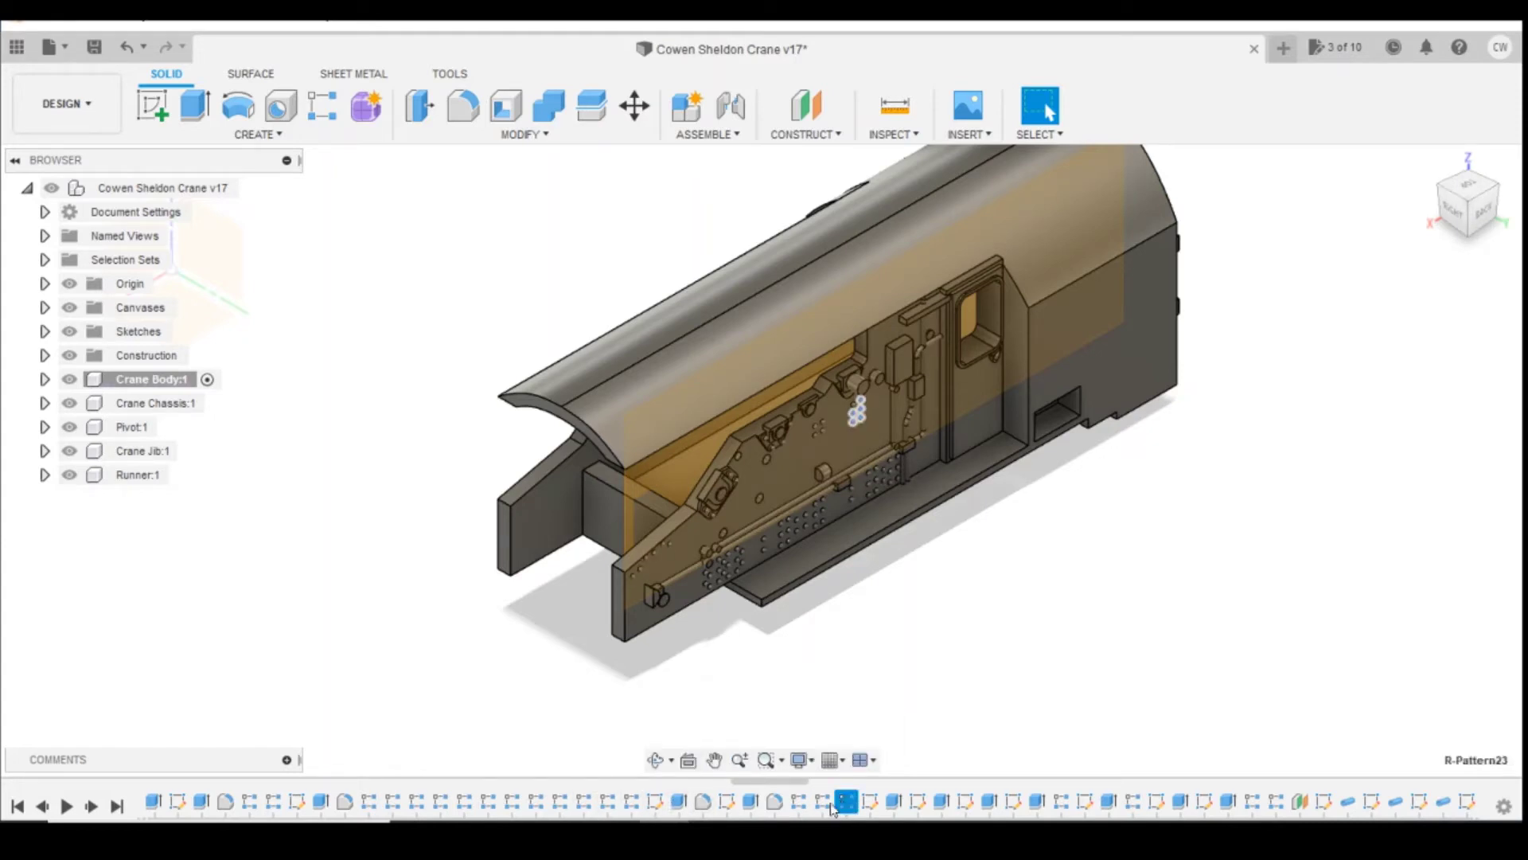
left_click(824, 804, "shift")
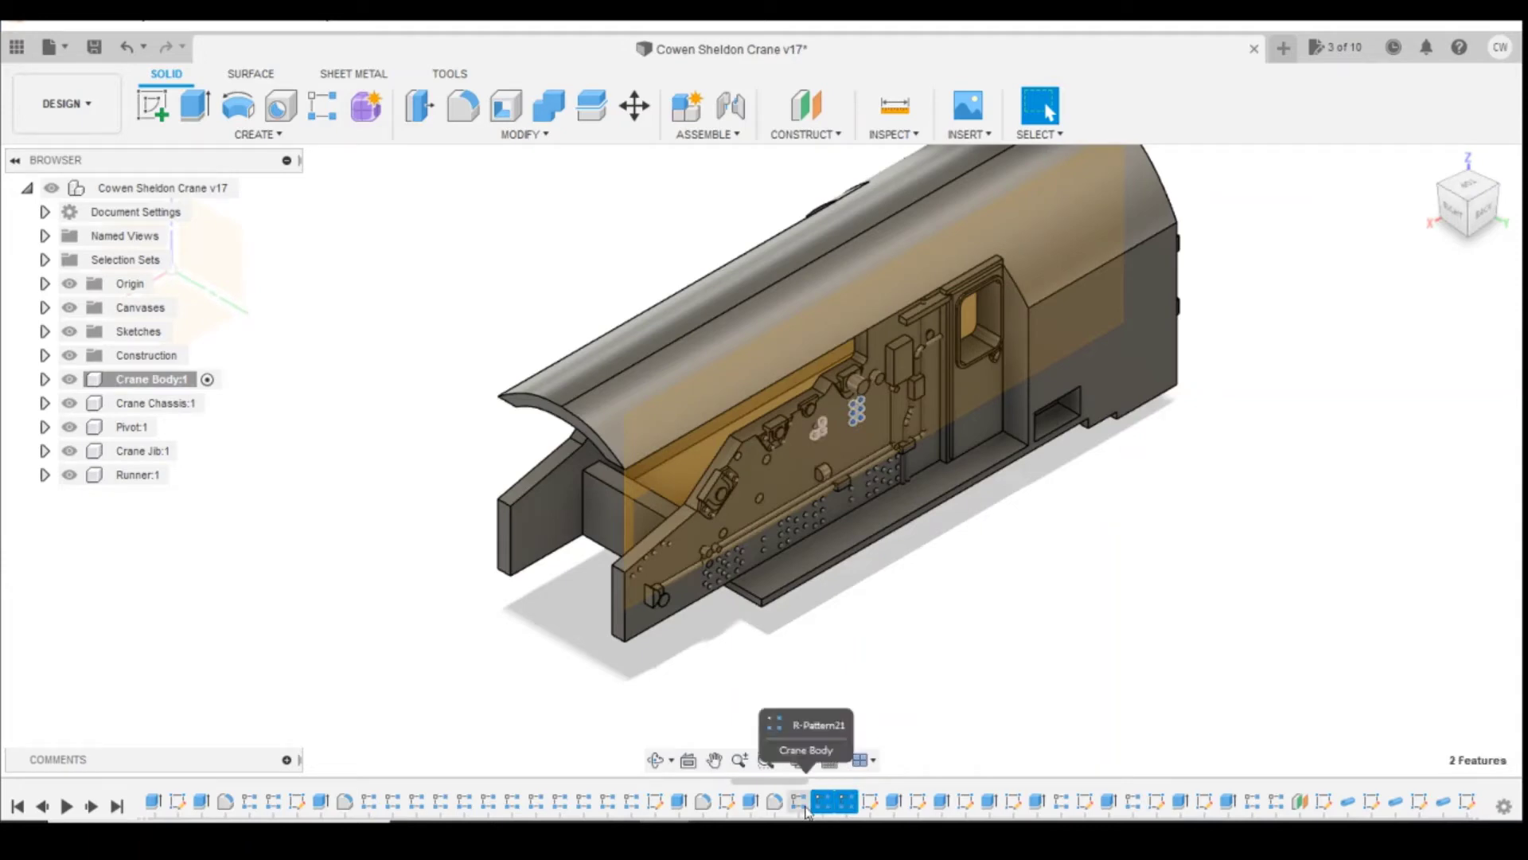
left_click(800, 804, "shift")
left_click(773, 802, "shift")
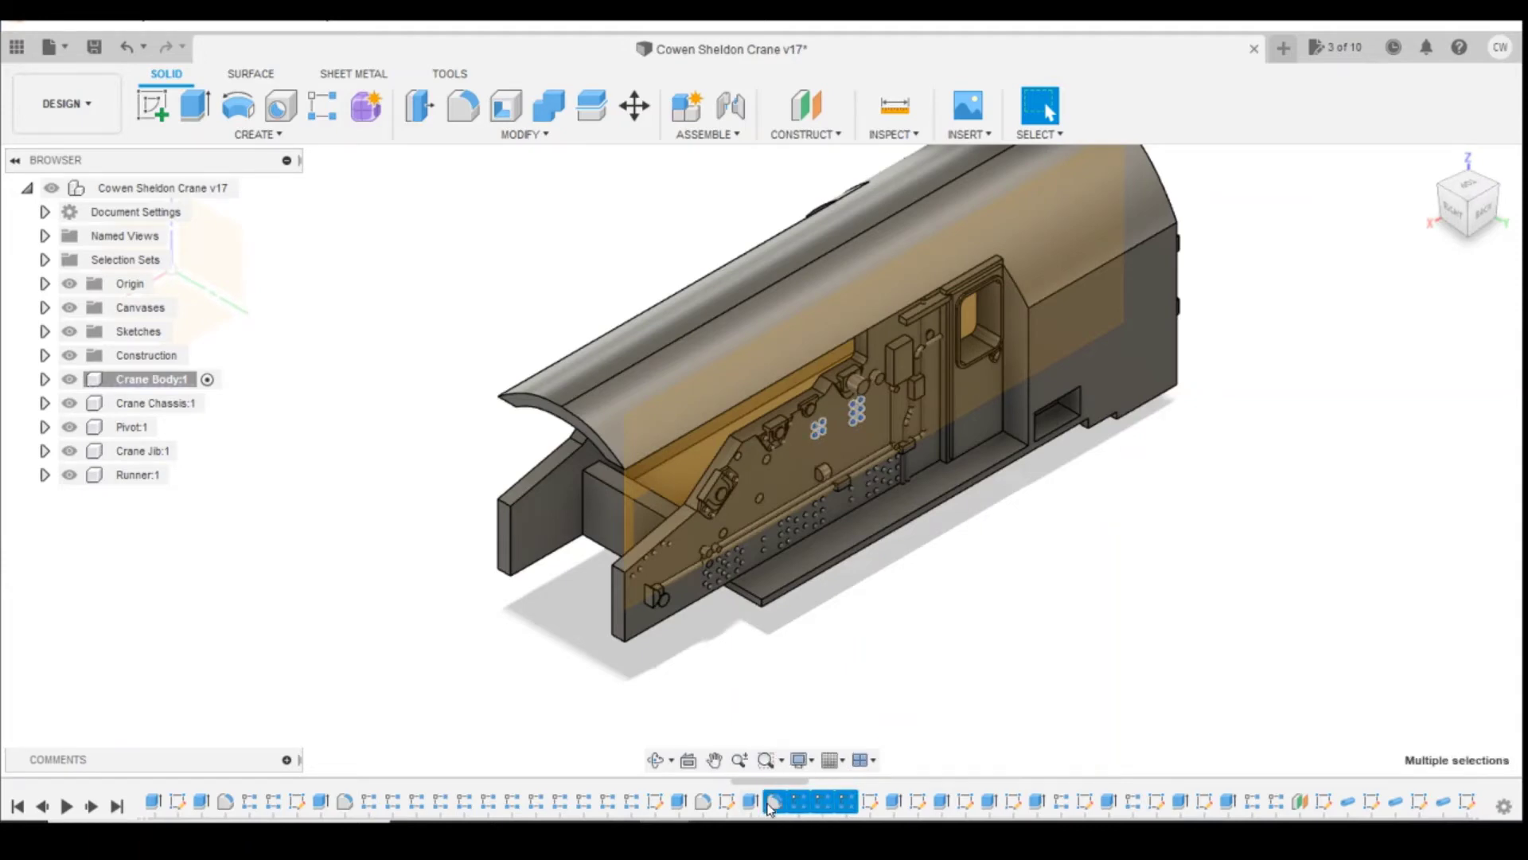
left_click(749, 802, "shift")
left_click(703, 802, "shift")
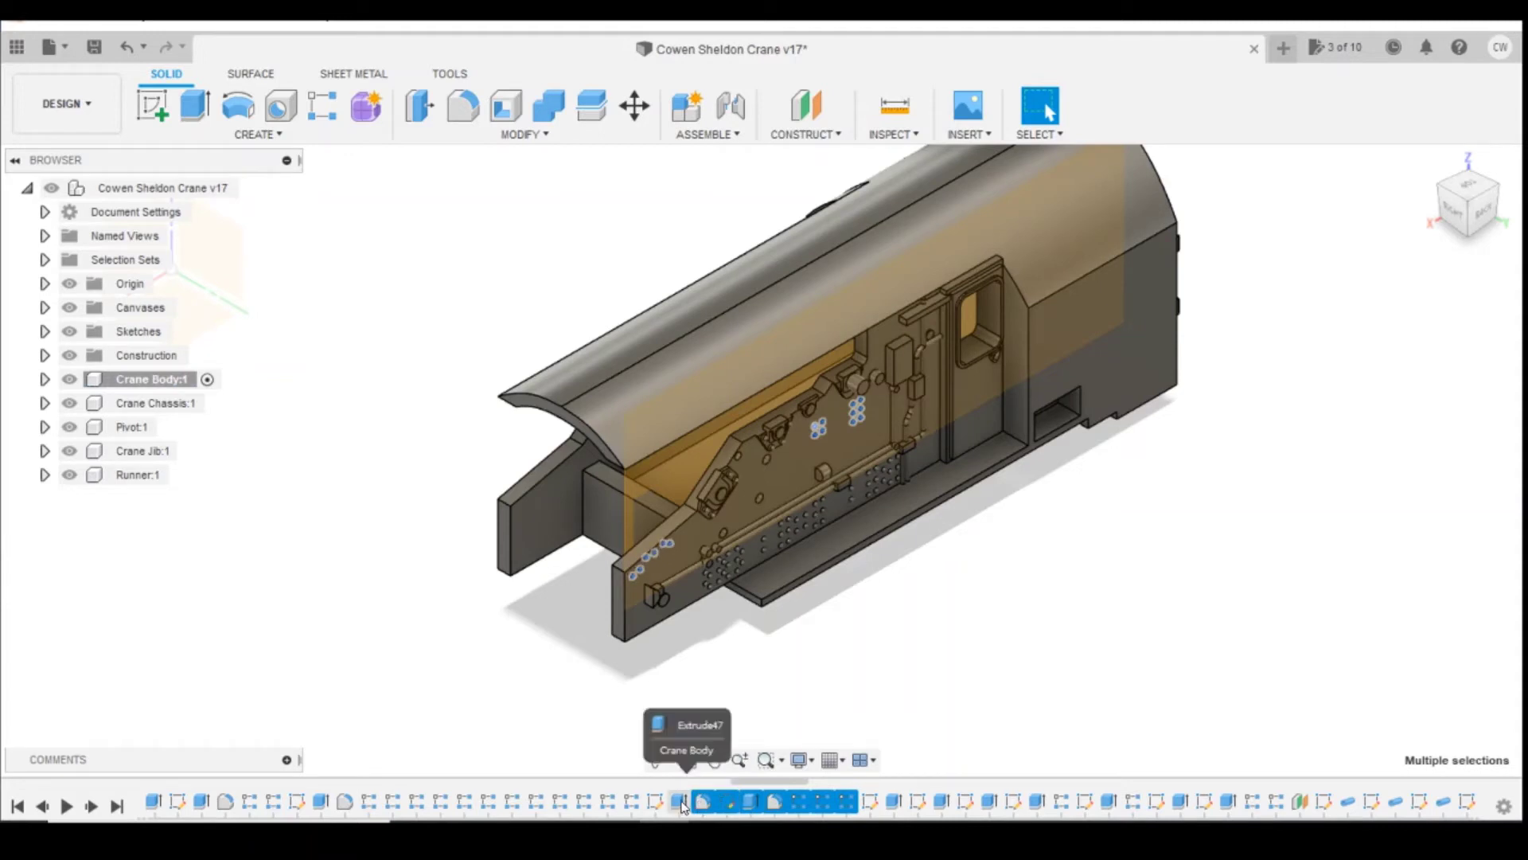
left_click(724, 805, "ctrl")
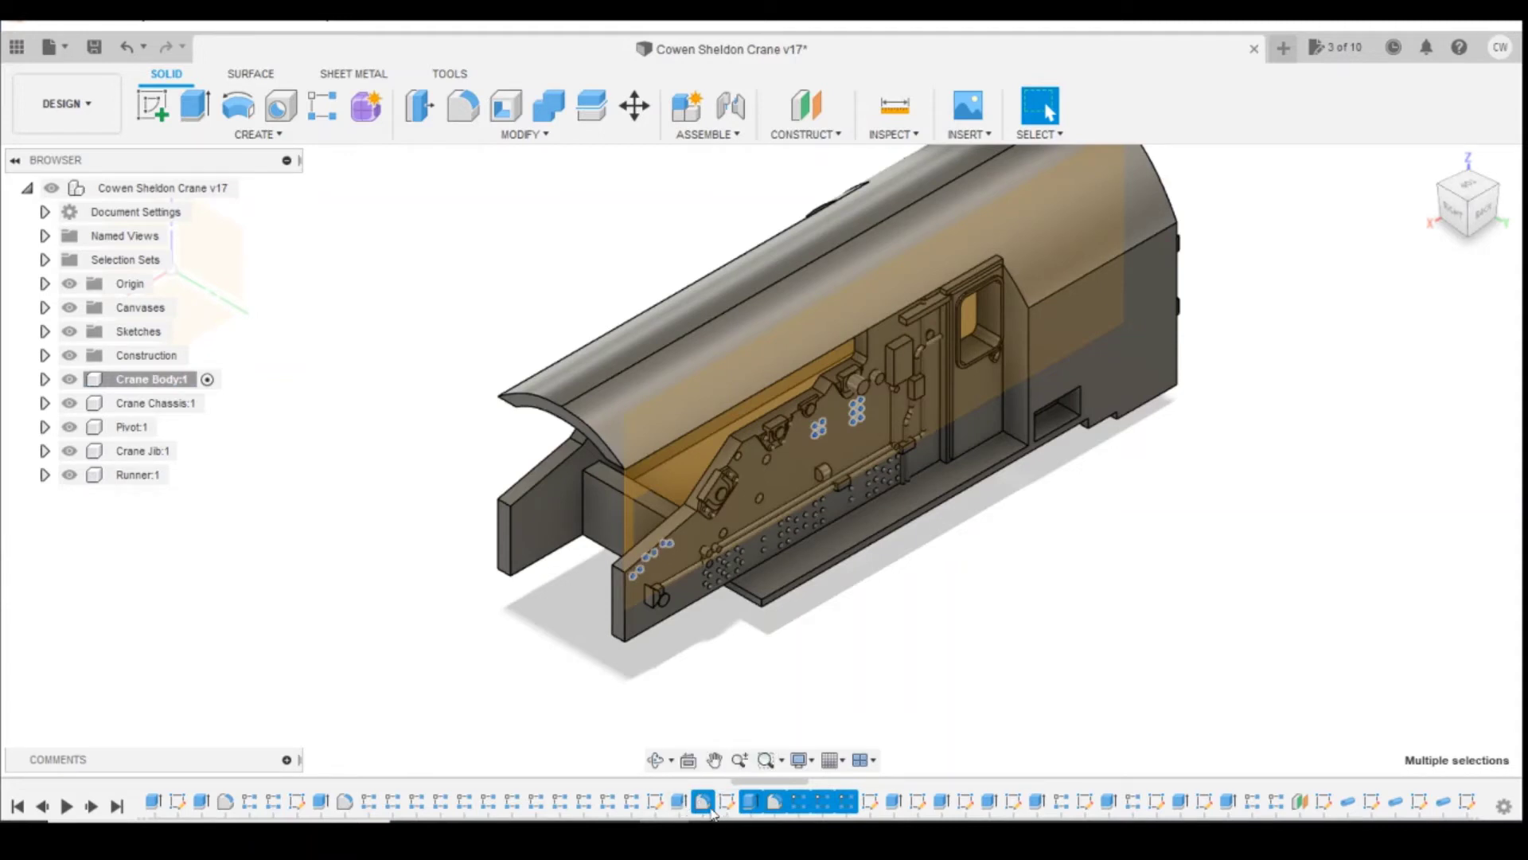
left_click(680, 802, "ctrl")
- Add all the rivet patterns along the side plate's lower edge, with their extrusions and fillets, to the selection
left_click(587, 806, "shift")
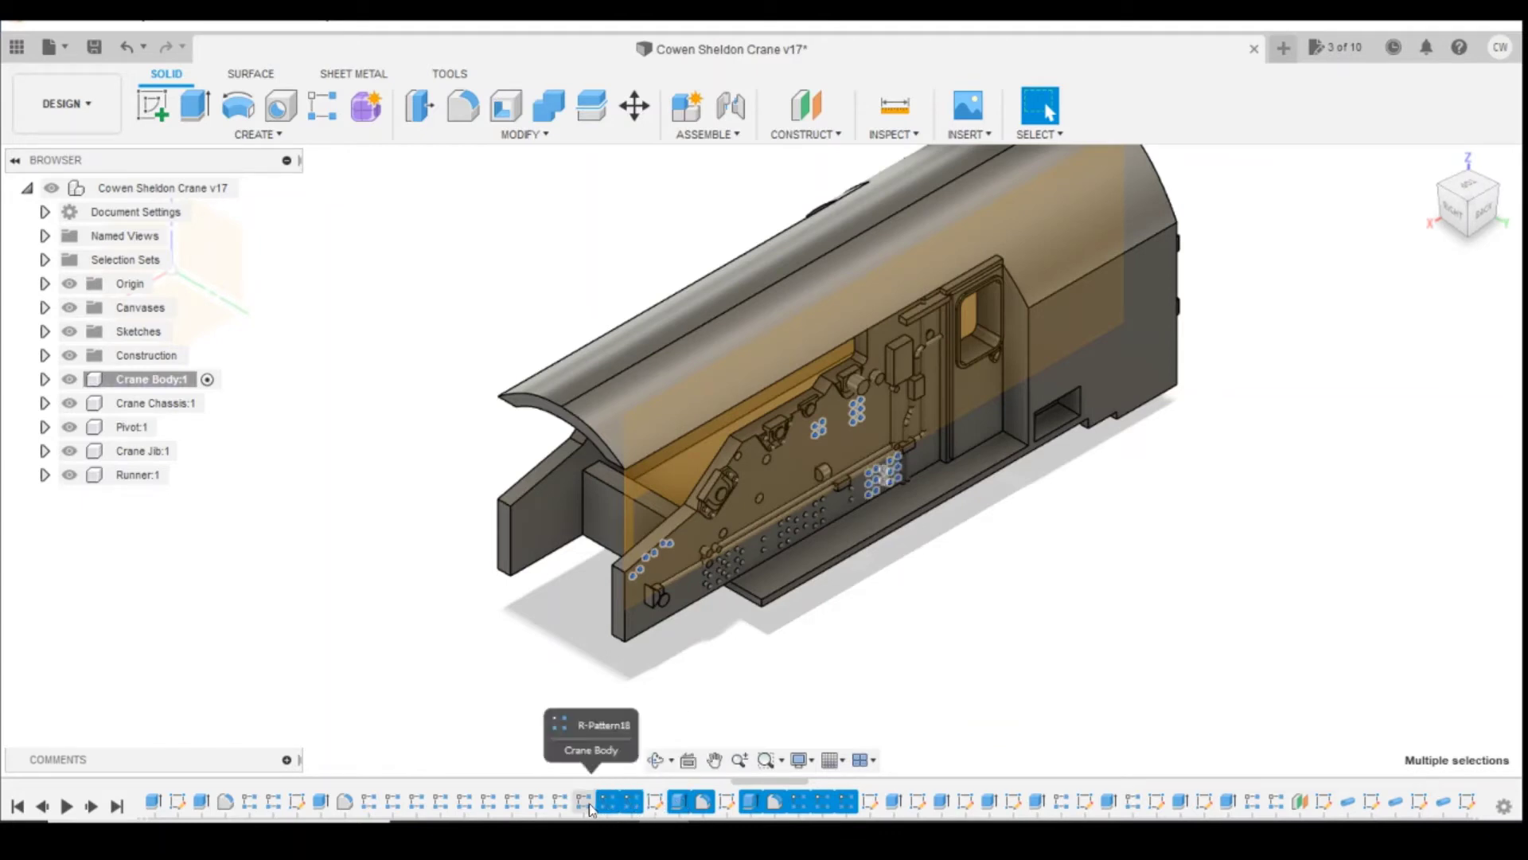
left_click(534, 806, "shift")
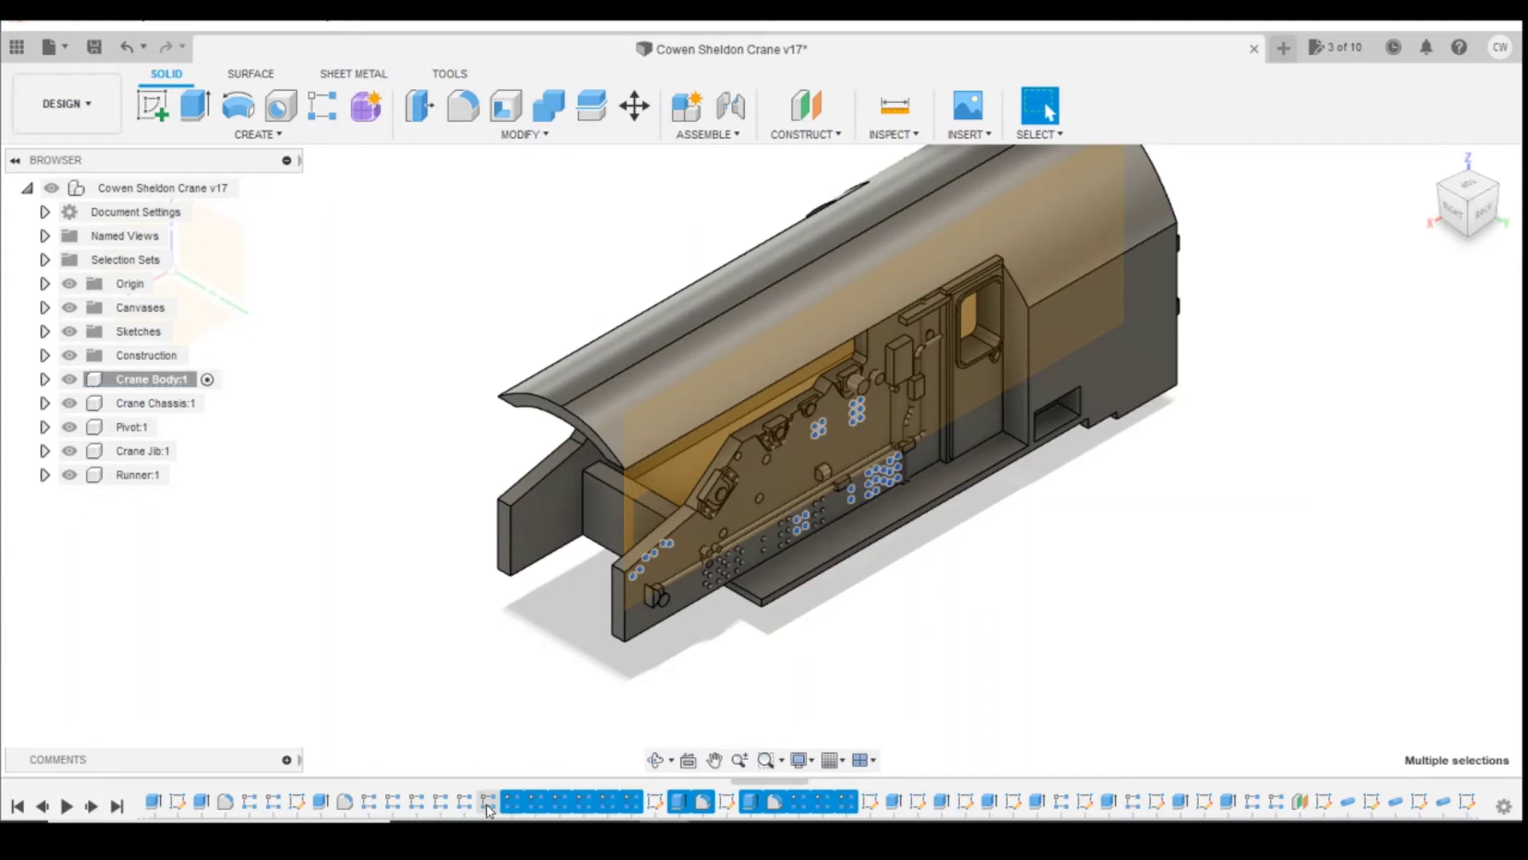
left_click(488, 804, "shift")
left_click(465, 804, "shift")
left_click(440, 804, "shift")
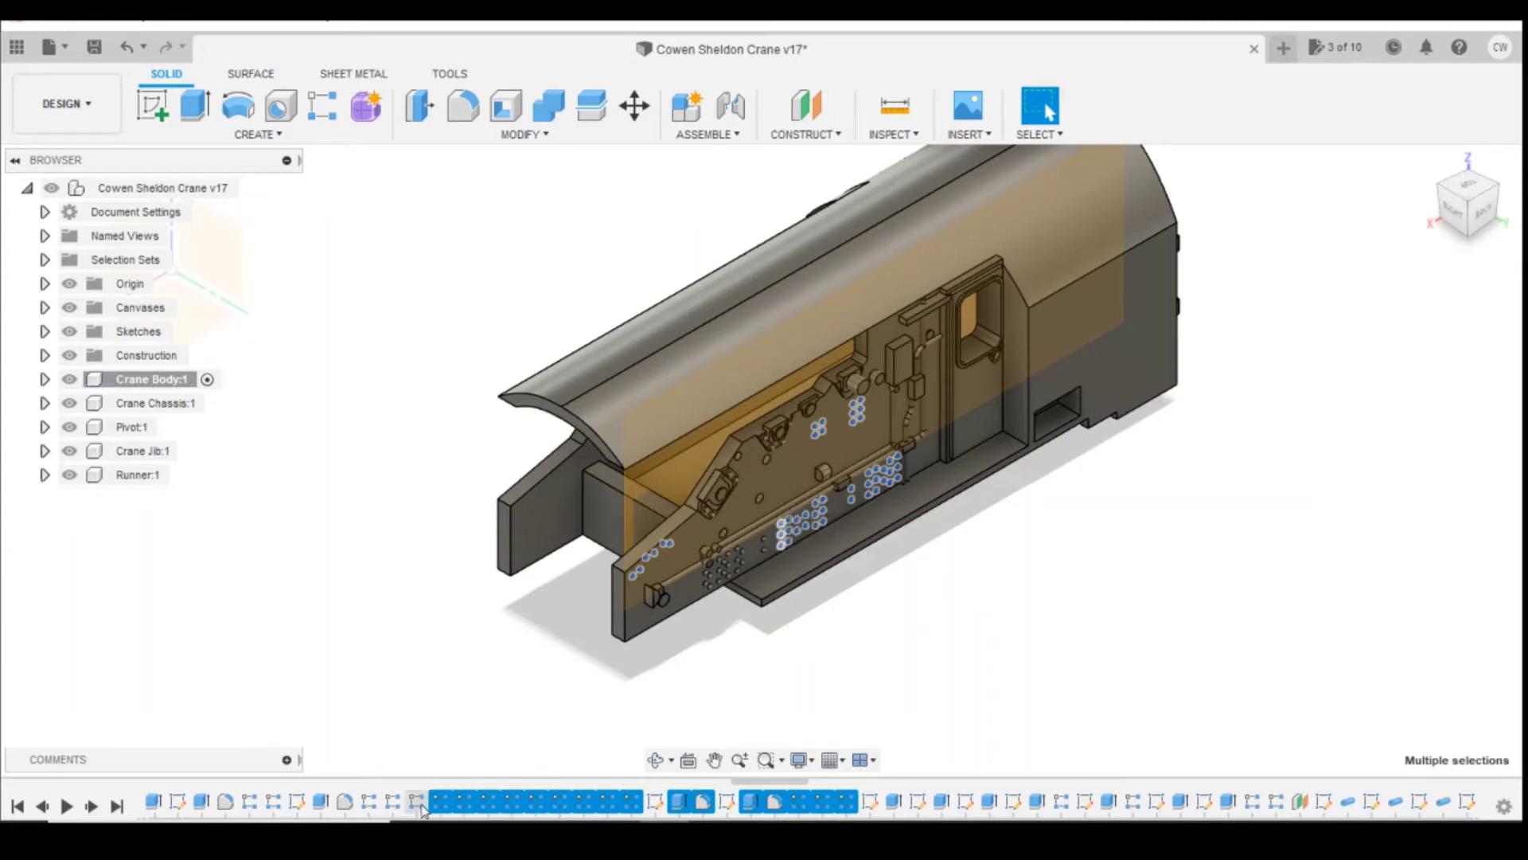
left_click(416, 804, "shift")
left_click(392, 804, "shift")
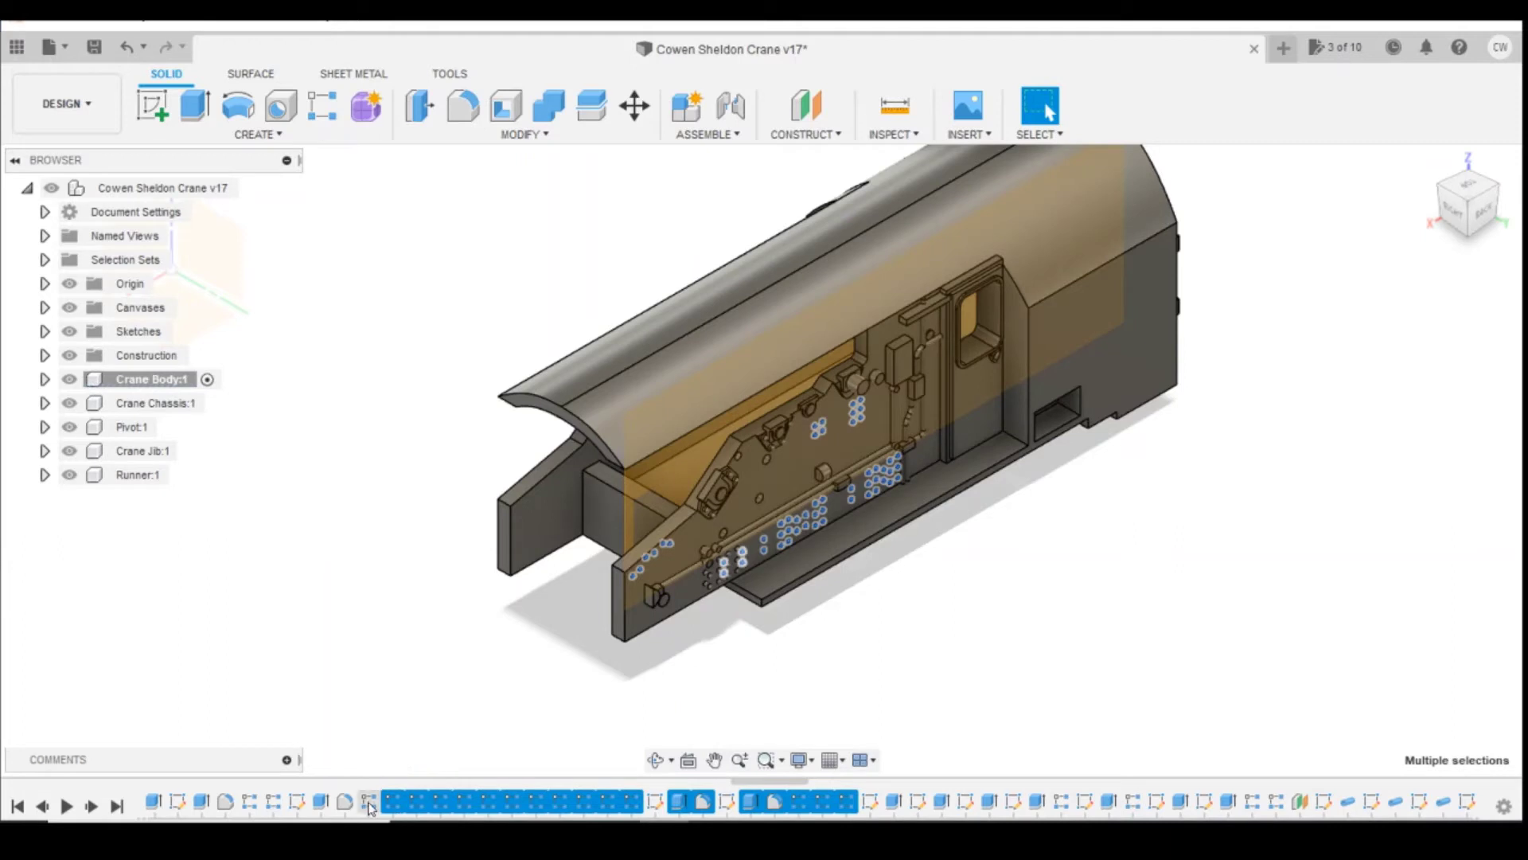
left_click(344, 803, "shift")
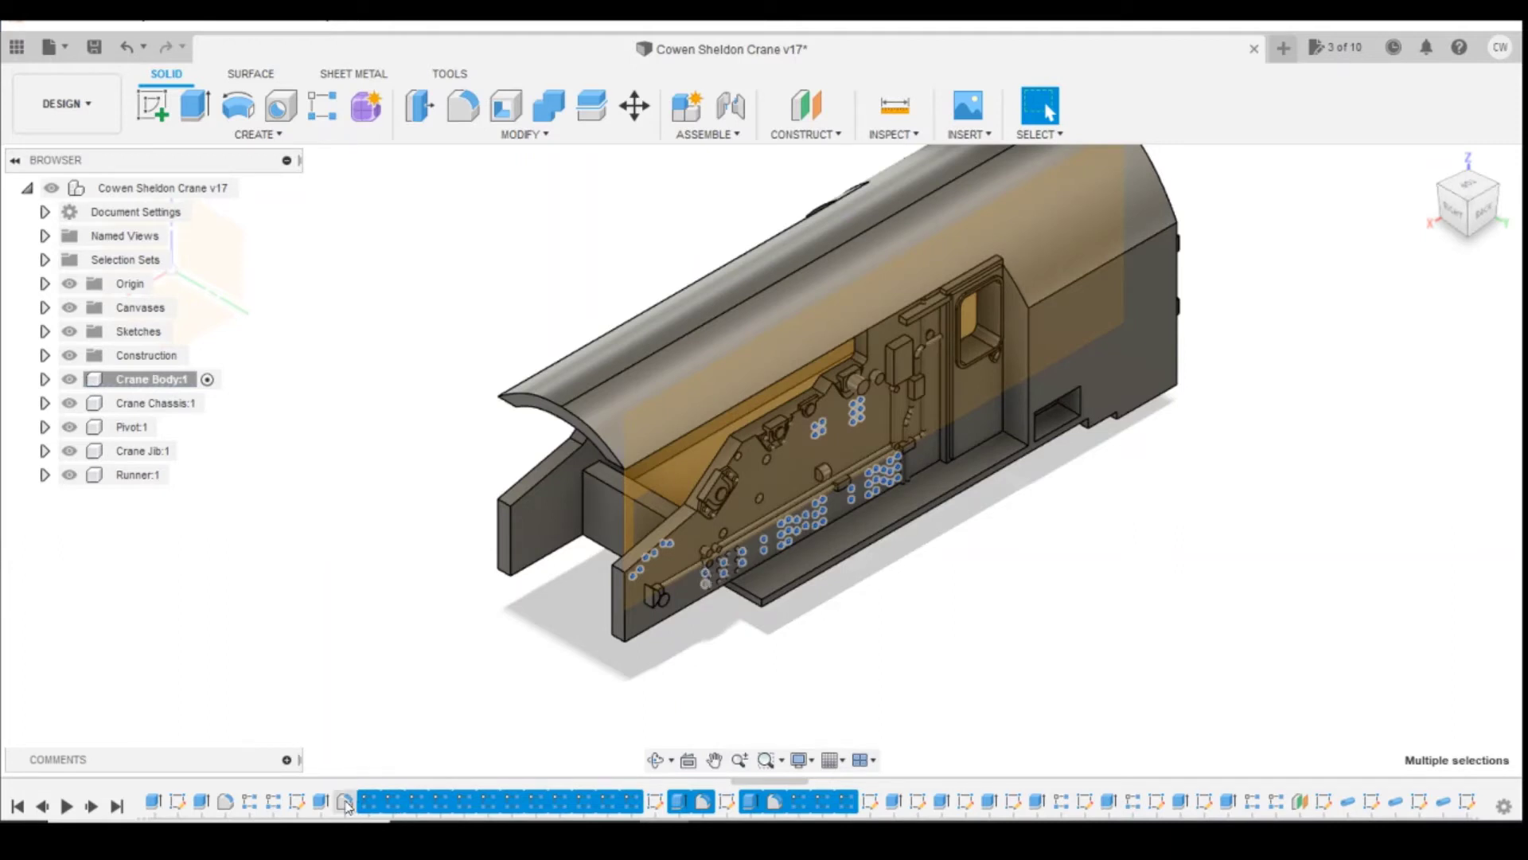
left_click(320, 804, "shift")
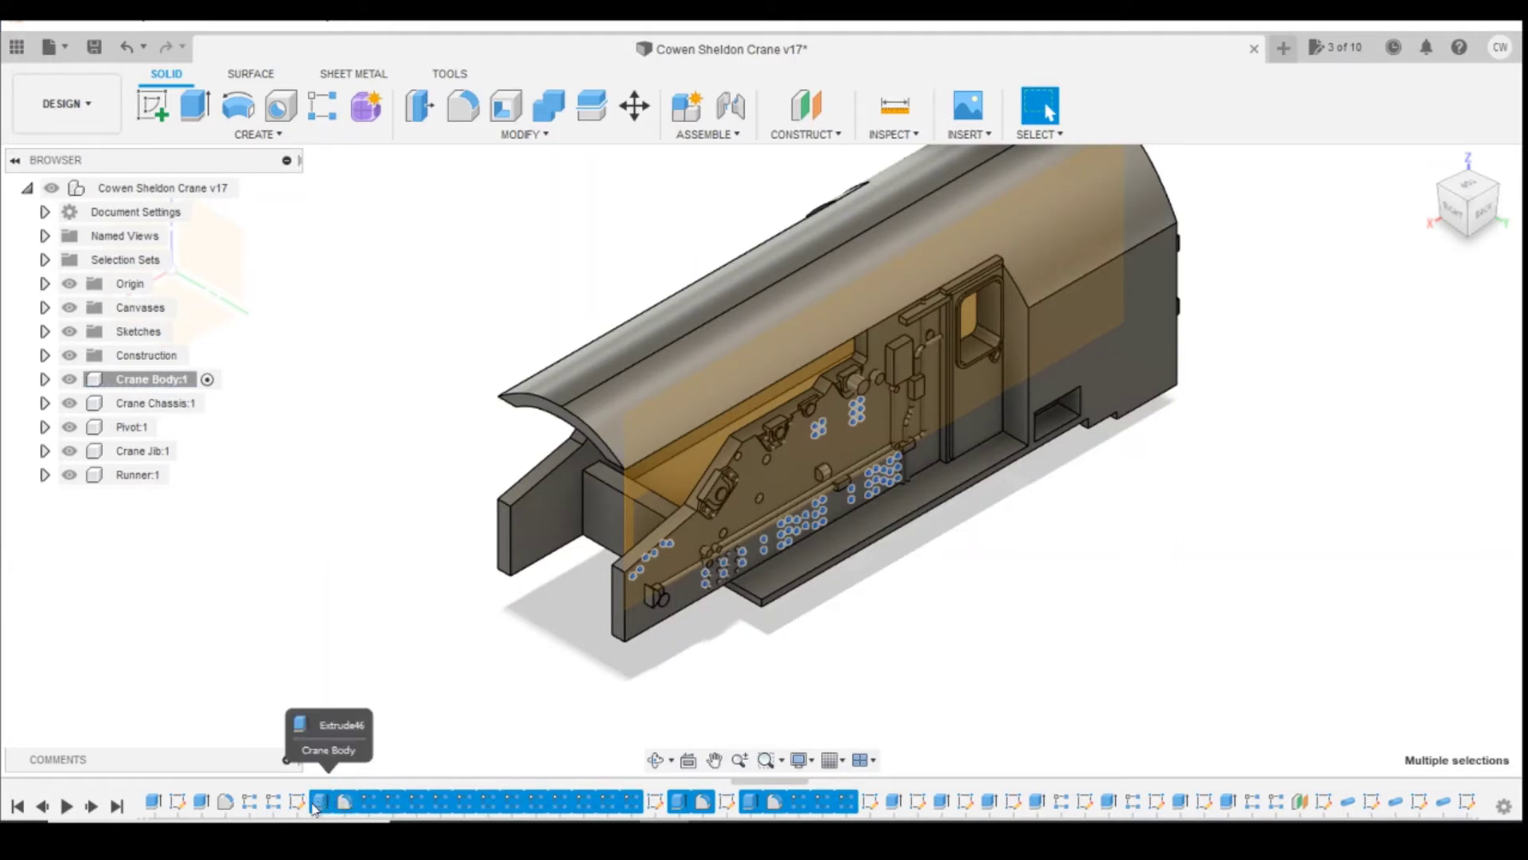
left_click(273, 804, "ctrl")
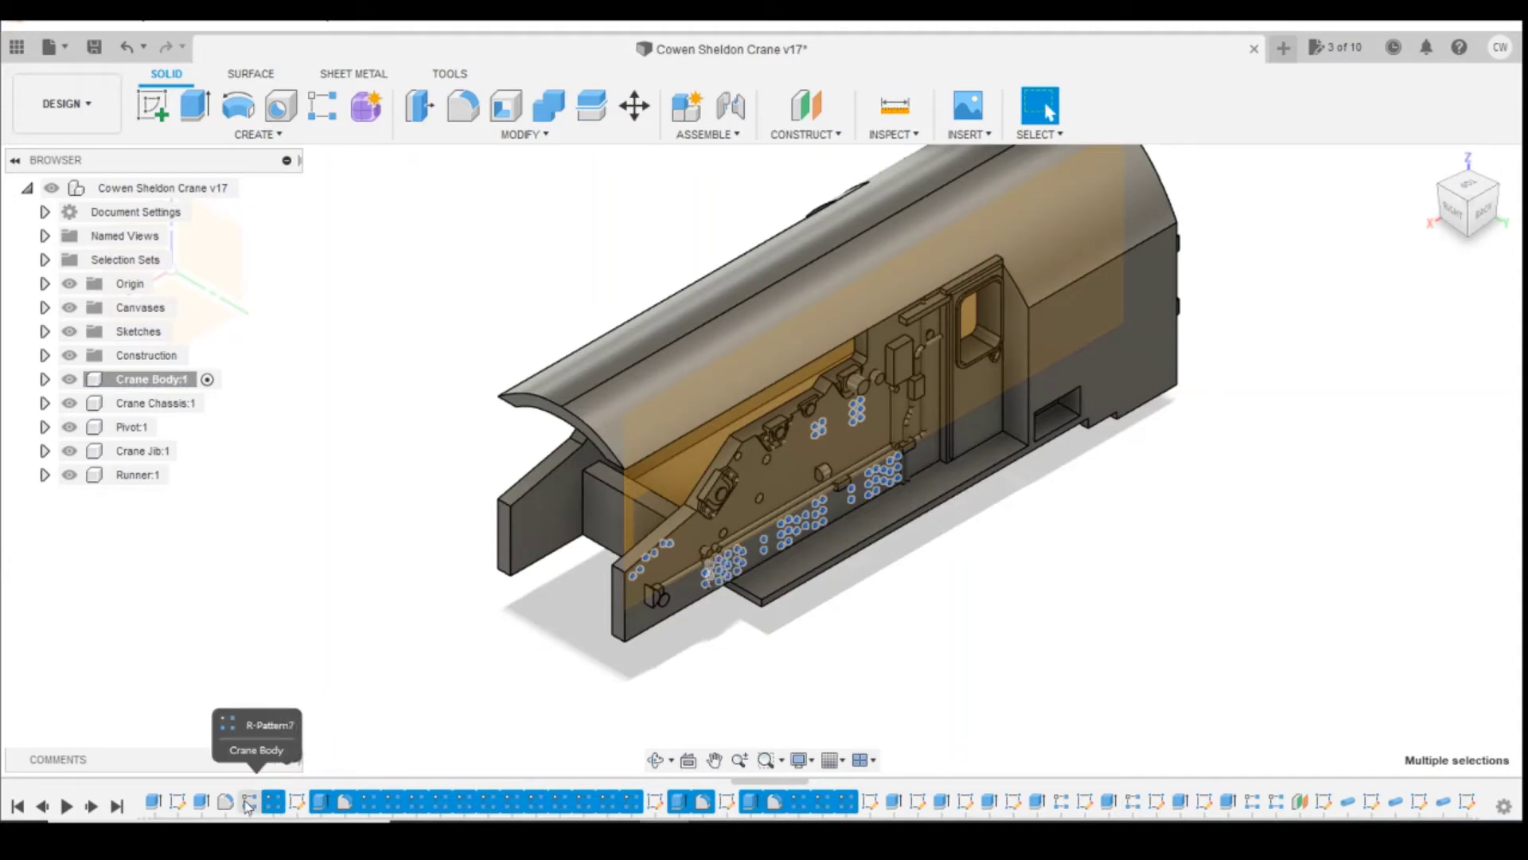
left_click(249, 803, "ctrl")
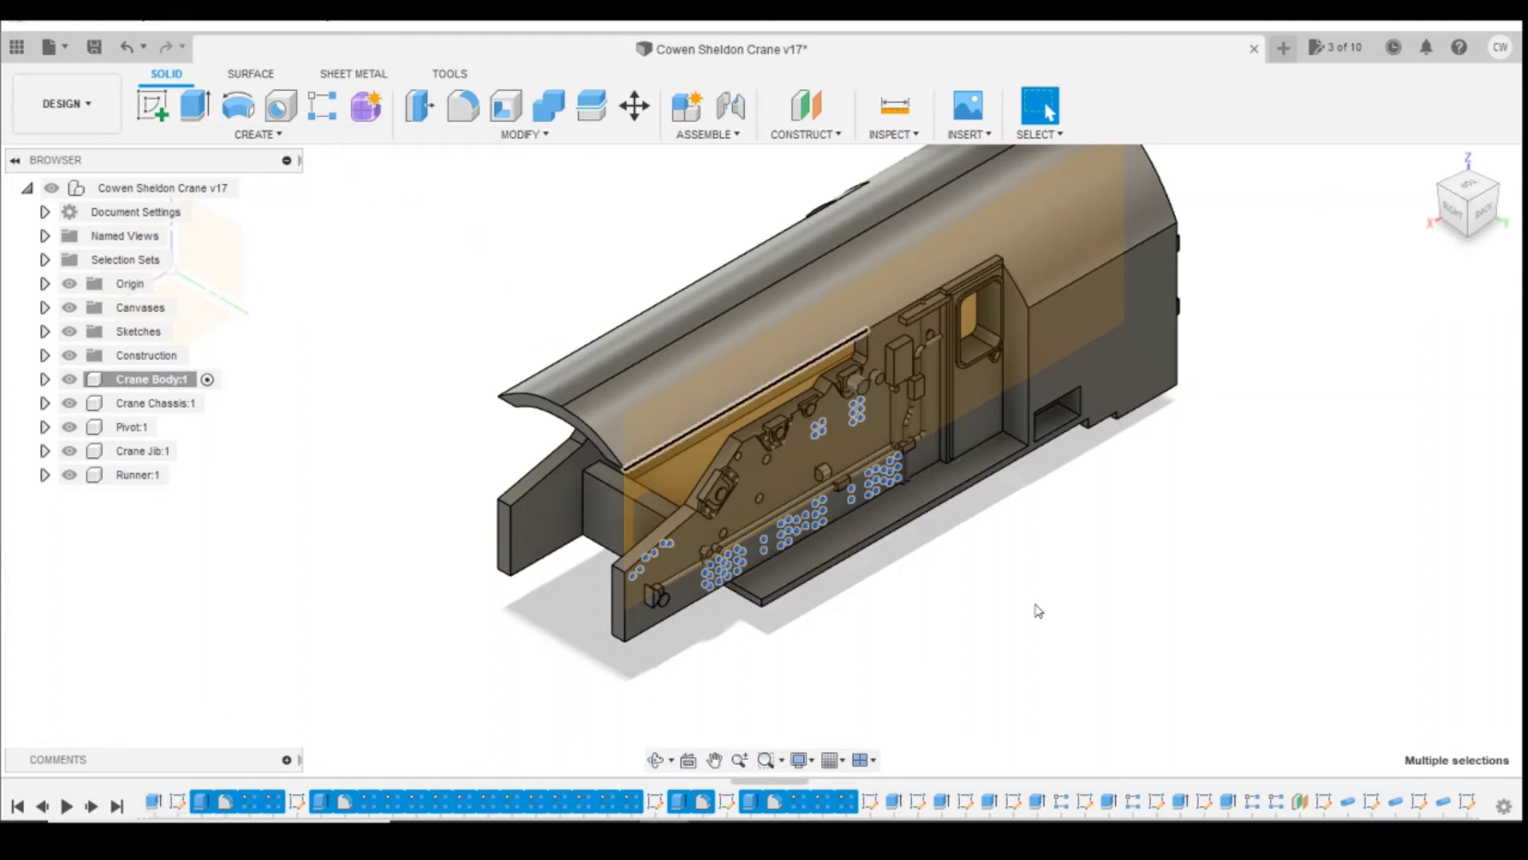
- Try to mirror the 25 selected rivet features across the crane body's midplane using the Adjust compute option, and undo the attempt
scroll(1092, 644, "up", 2)
scroll(1112, 782, "down", 3)
scroll(685, 700, "down", 5)
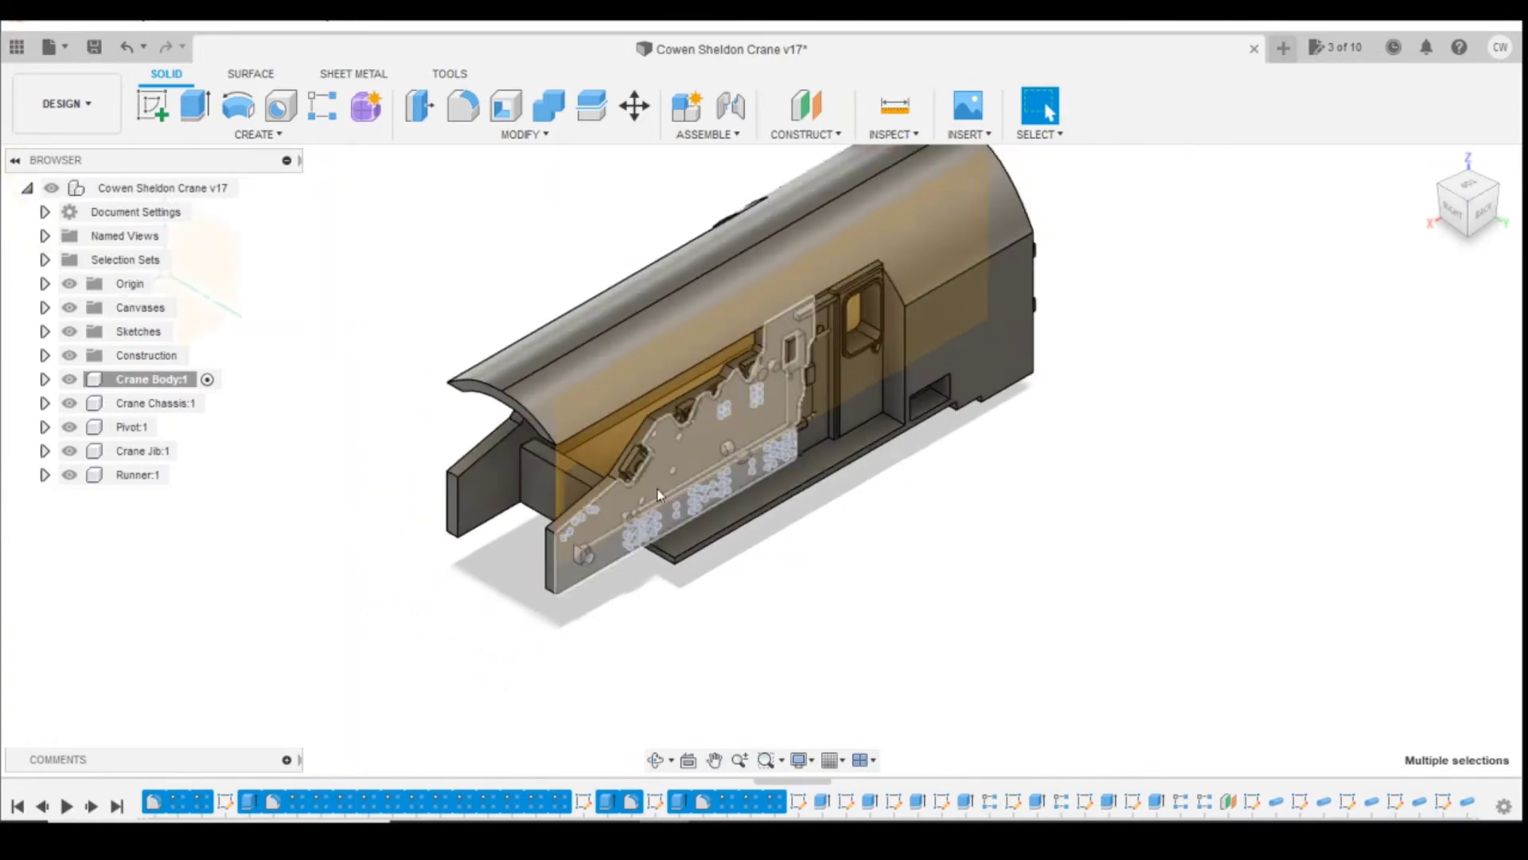
left_click(250, 135)
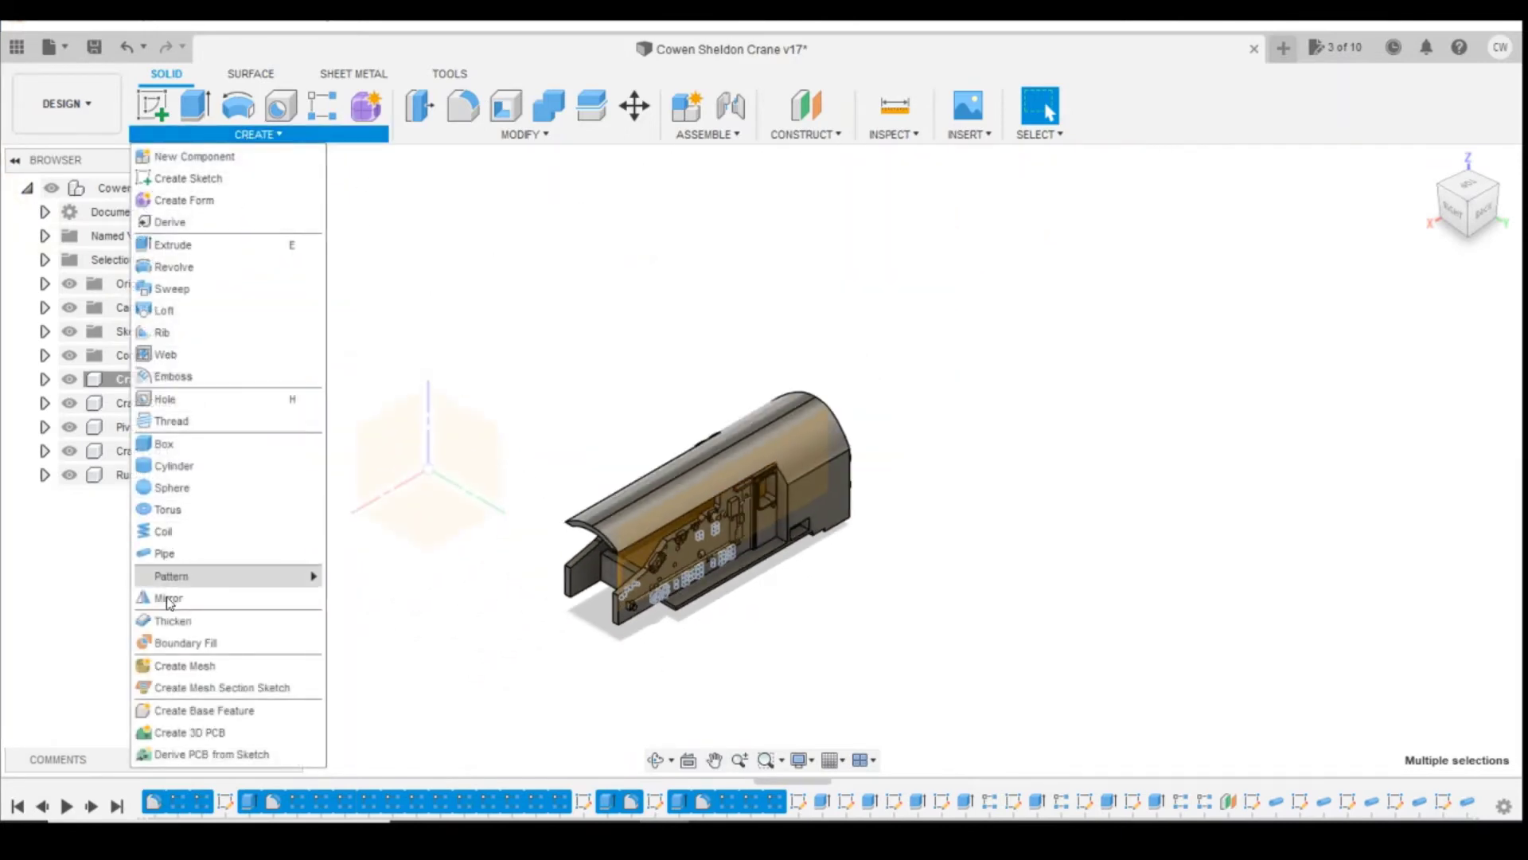
left_click(307, 598)
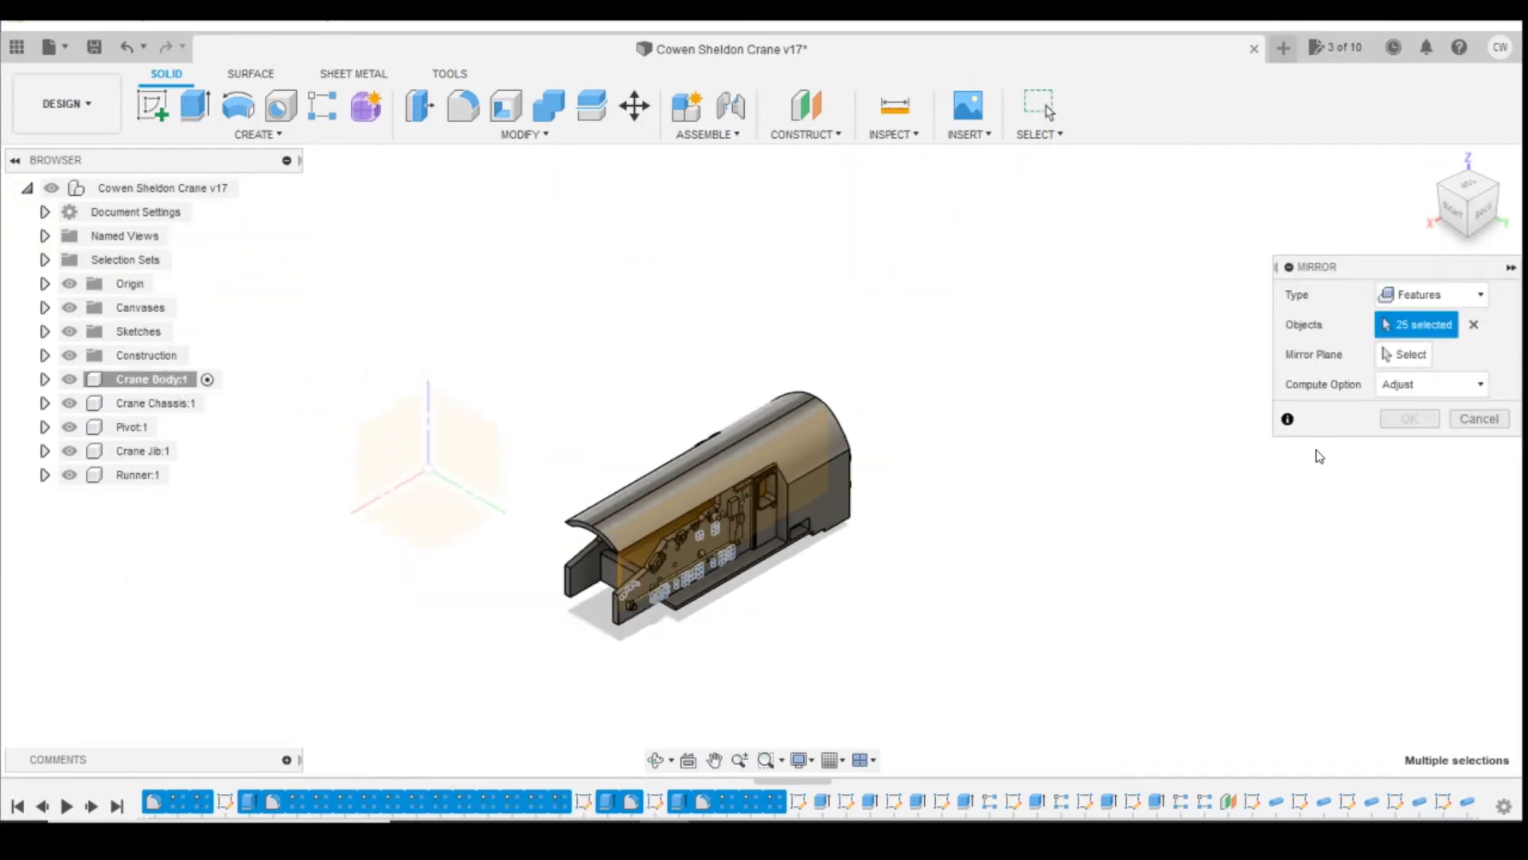
left_click(1405, 354)
scroll(966, 518, "up", 4)
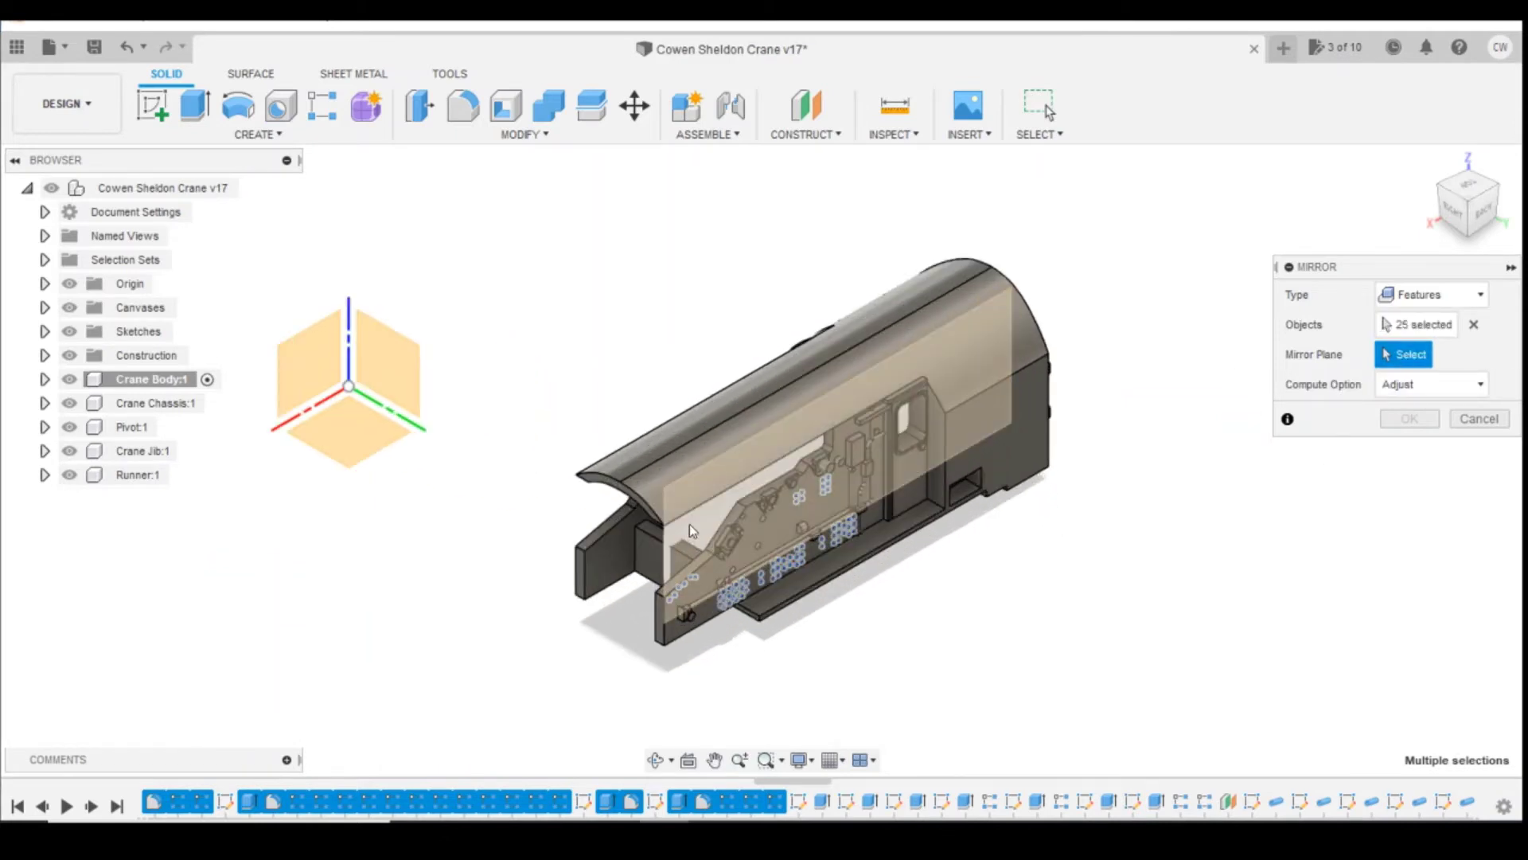
left_click(690, 524)
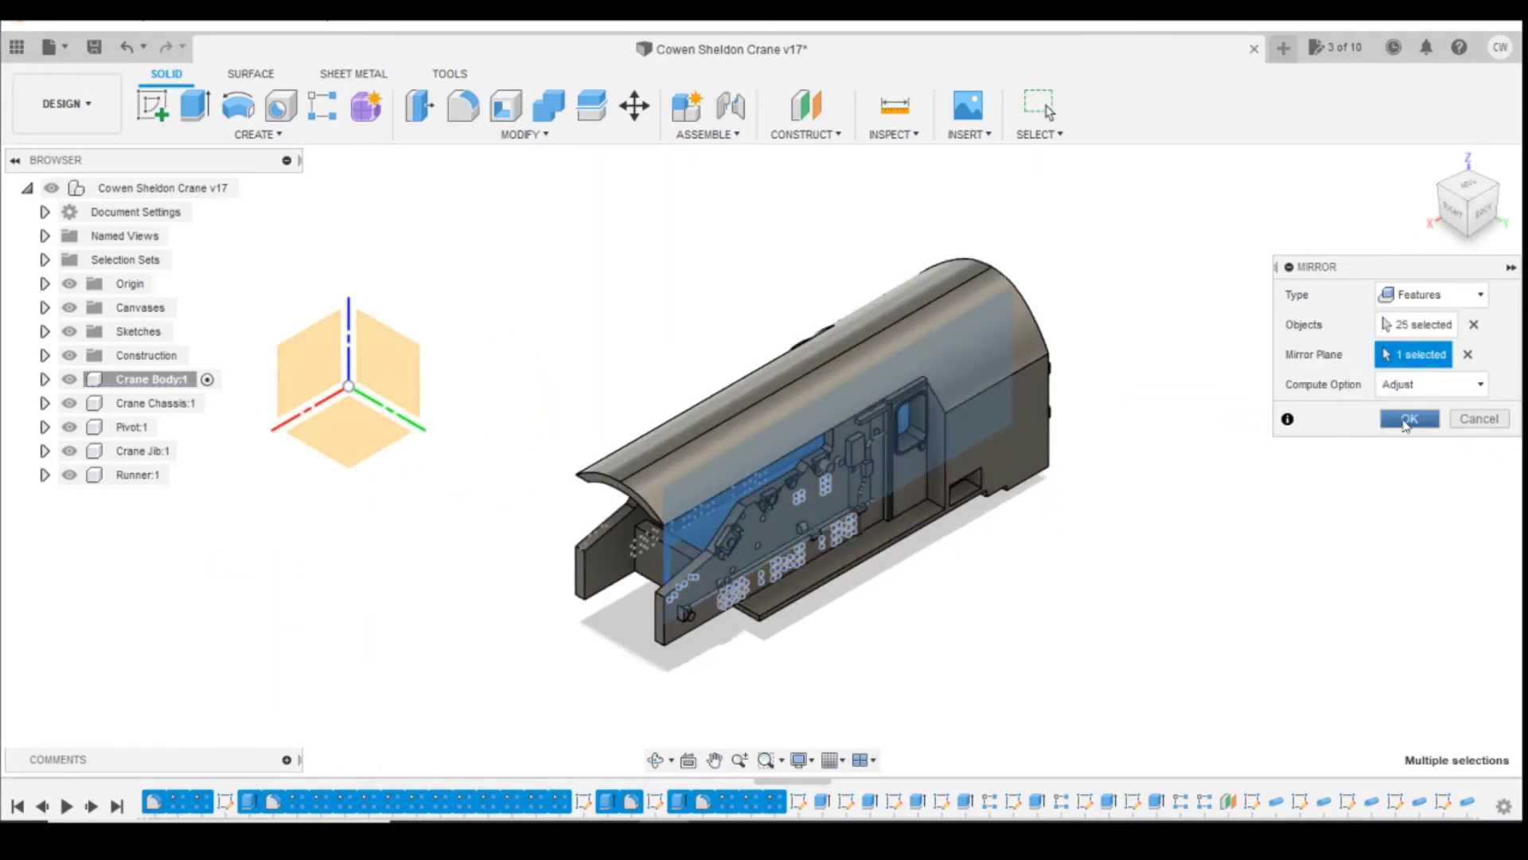
left_click(1407, 420)
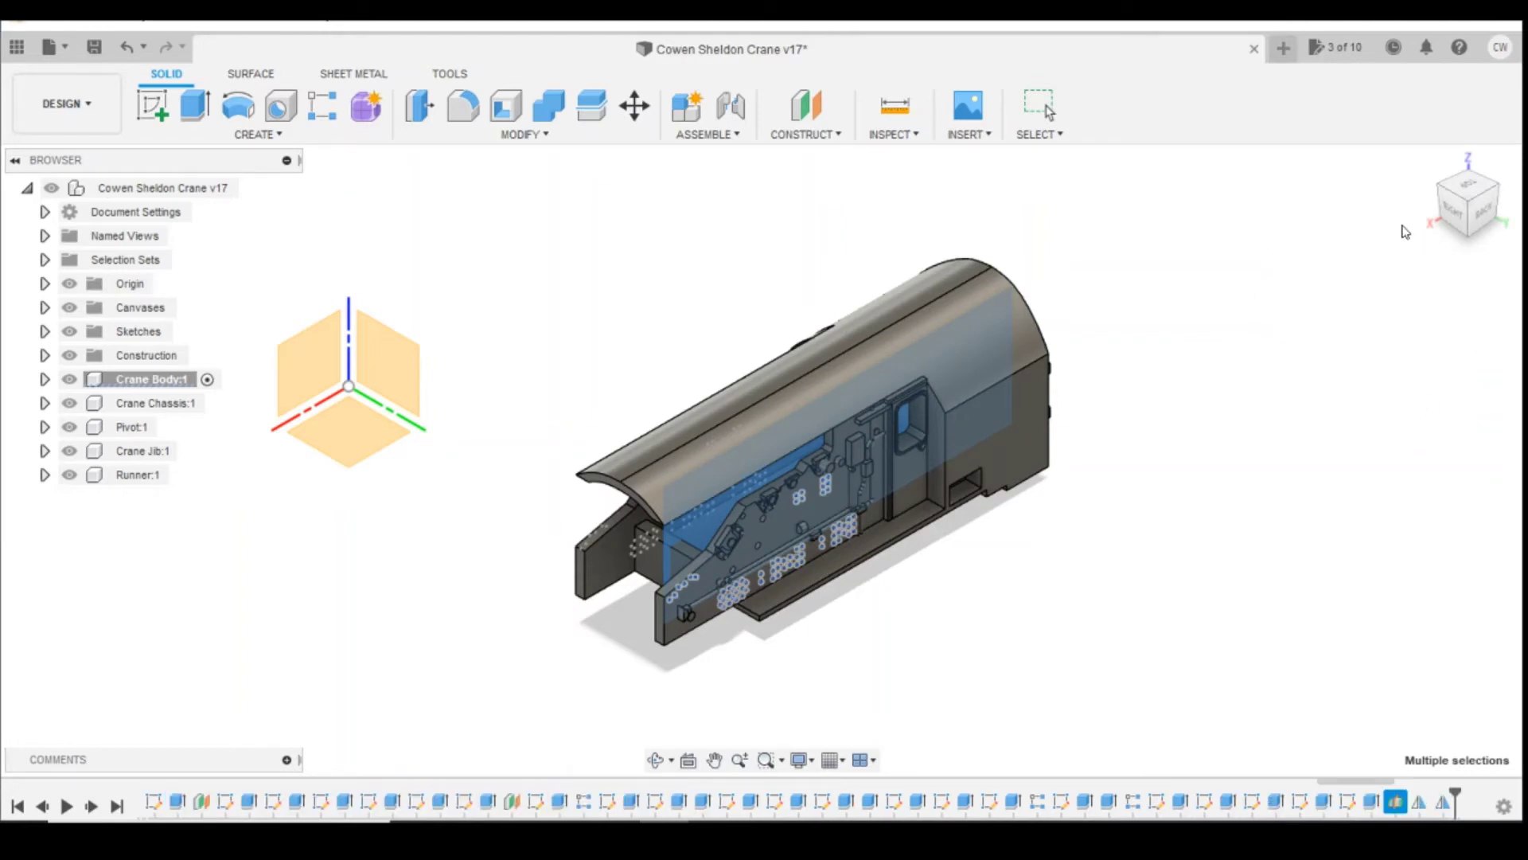
key("ctrl+z")
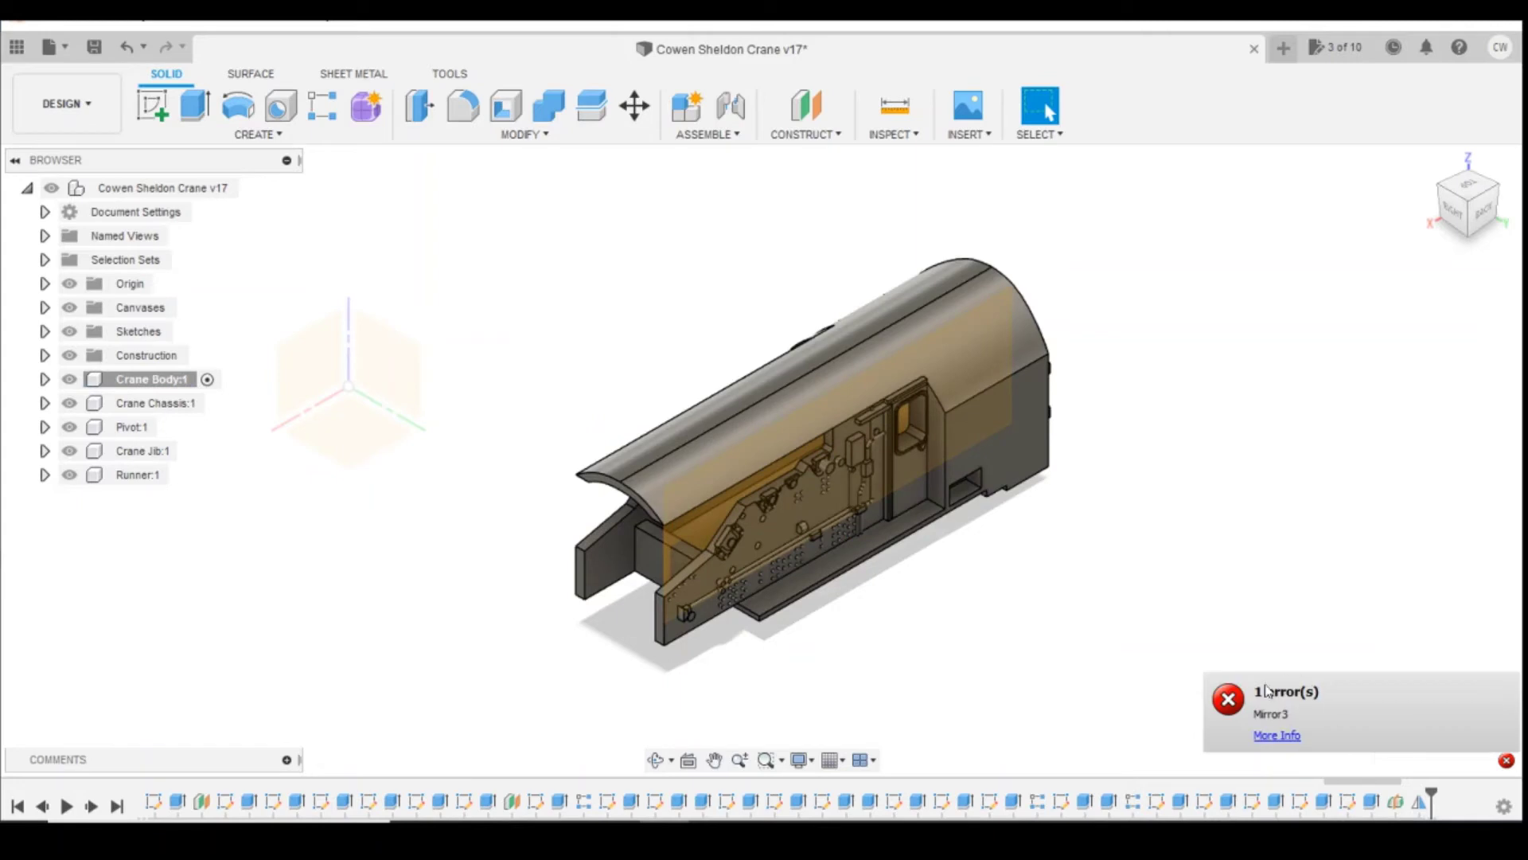
- Mirror only the side plate's two upper rivet clusters, including their extrusion, fillet and patterns, across the midplane as features
left_click(1439, 193)
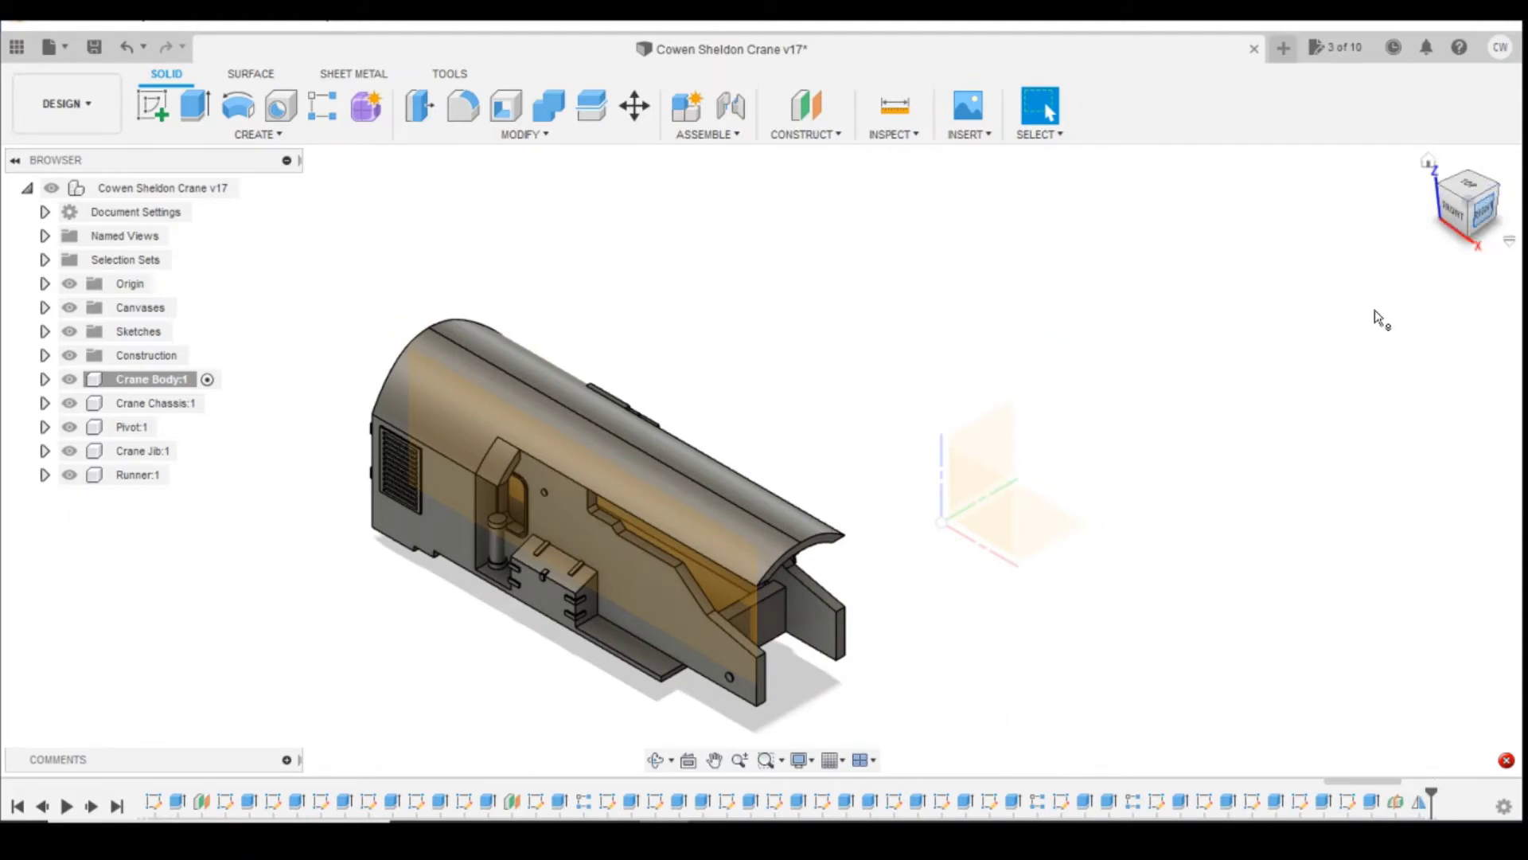
scroll(1027, 781, "up", 8)
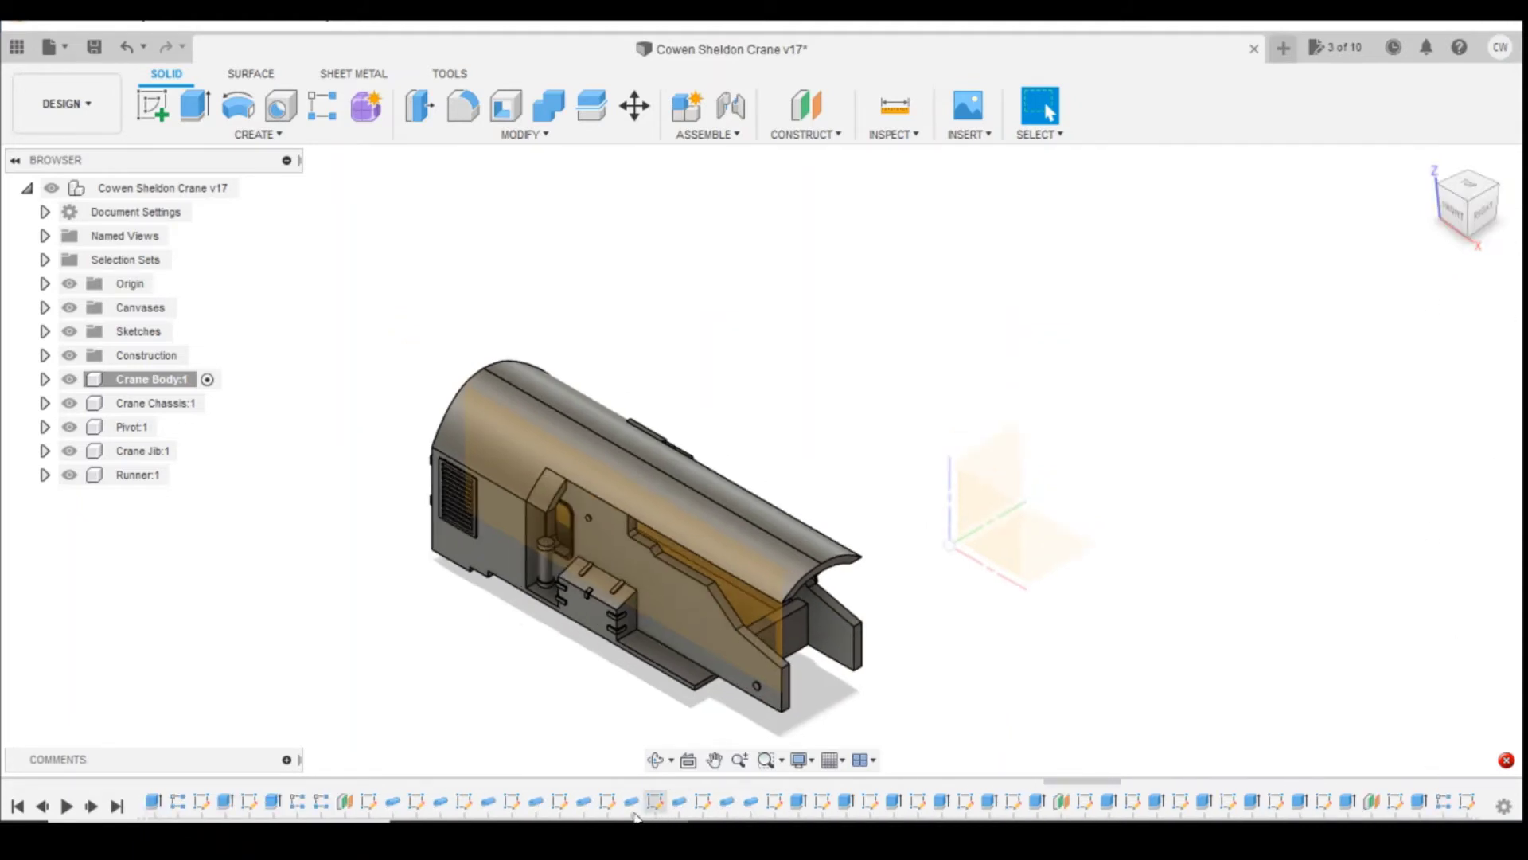
scroll(636, 812, "up", 3)
left_click(1496, 193)
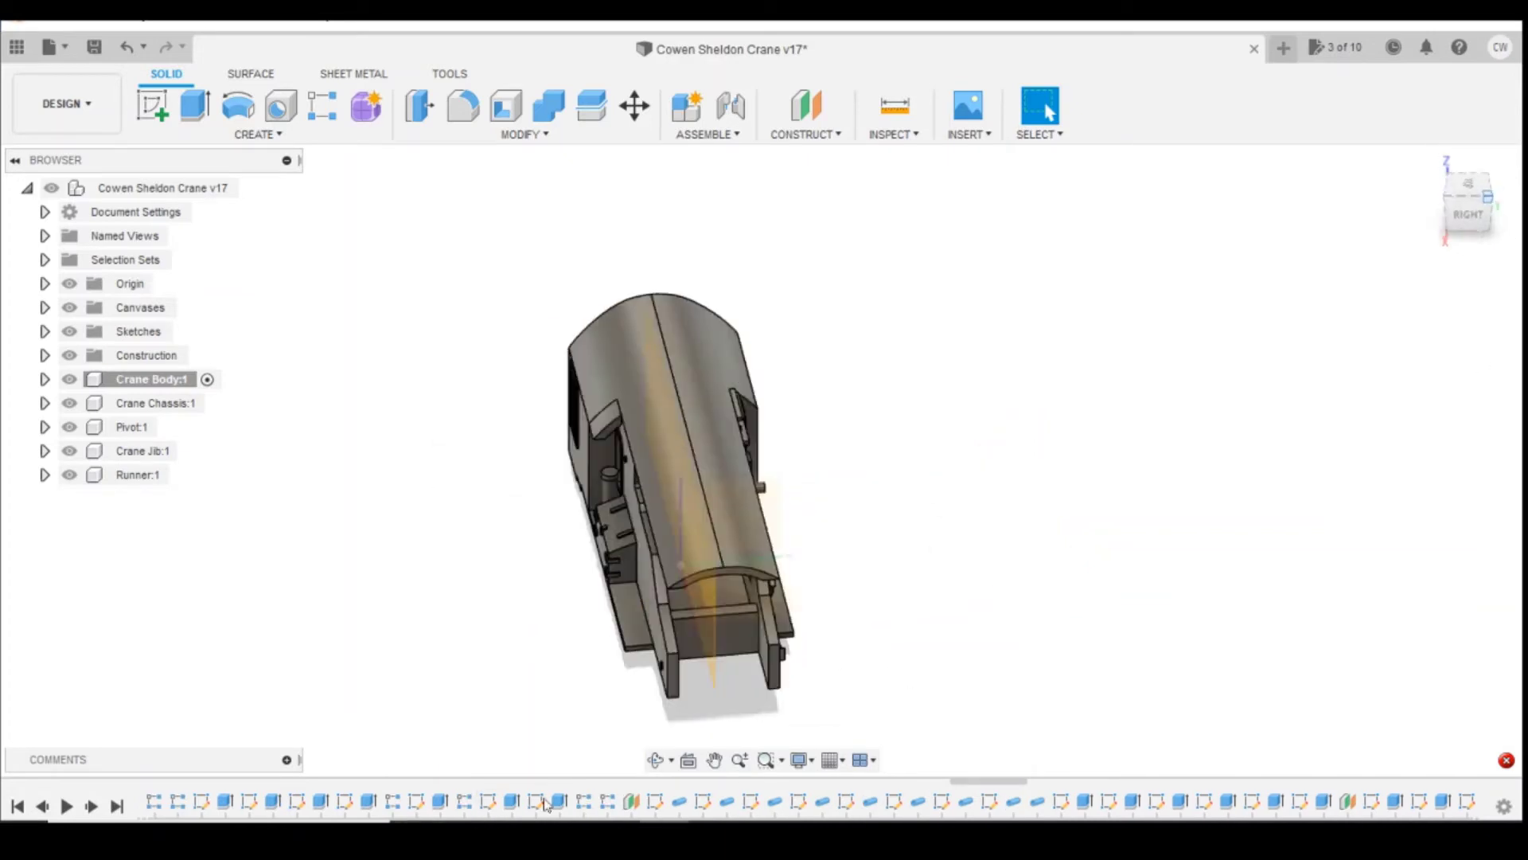
left_click(180, 137)
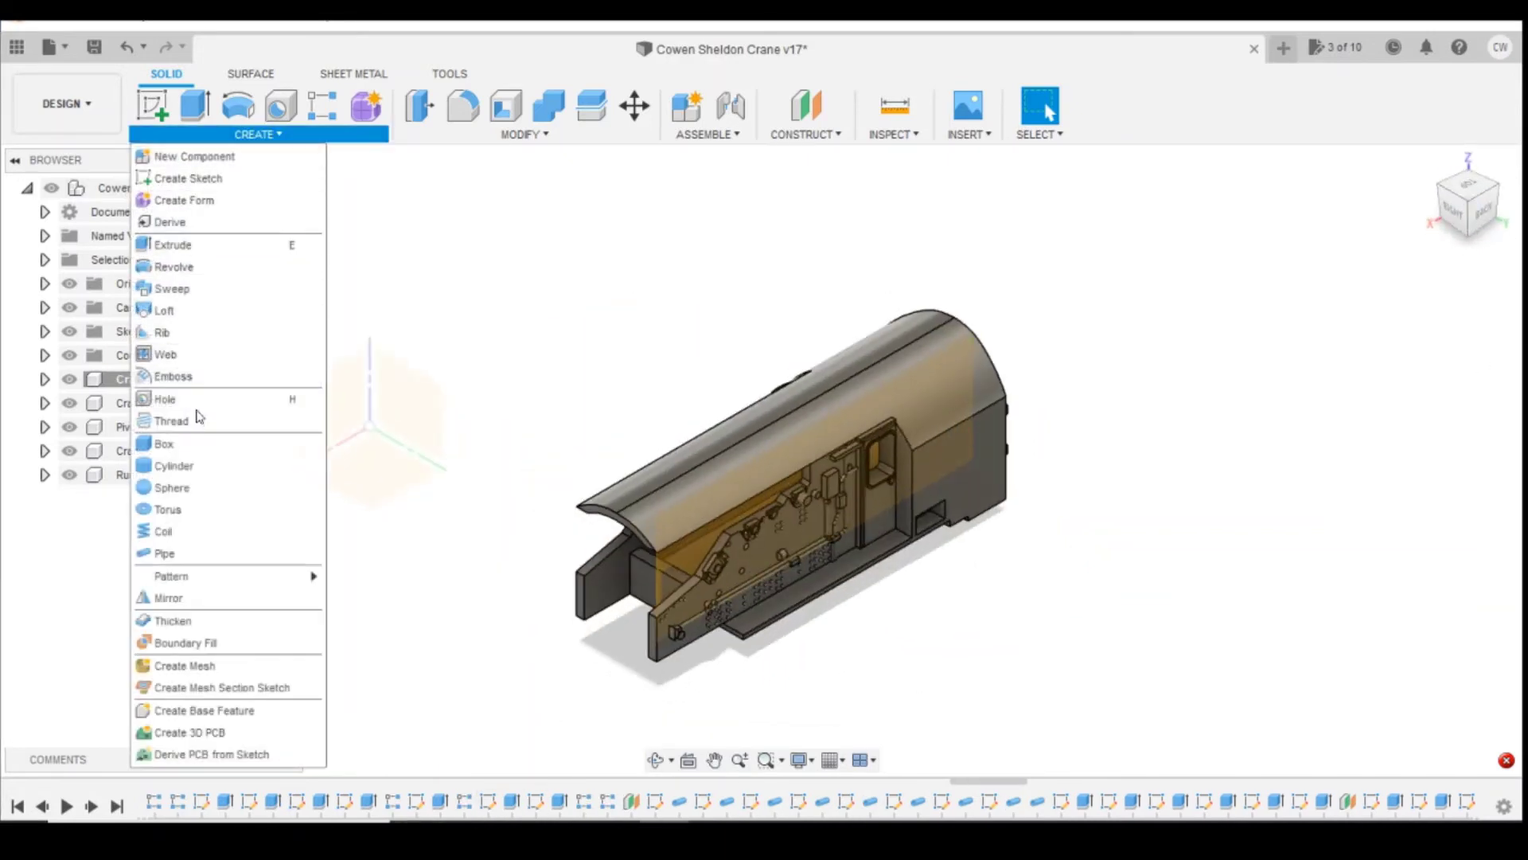
left_click(187, 600)
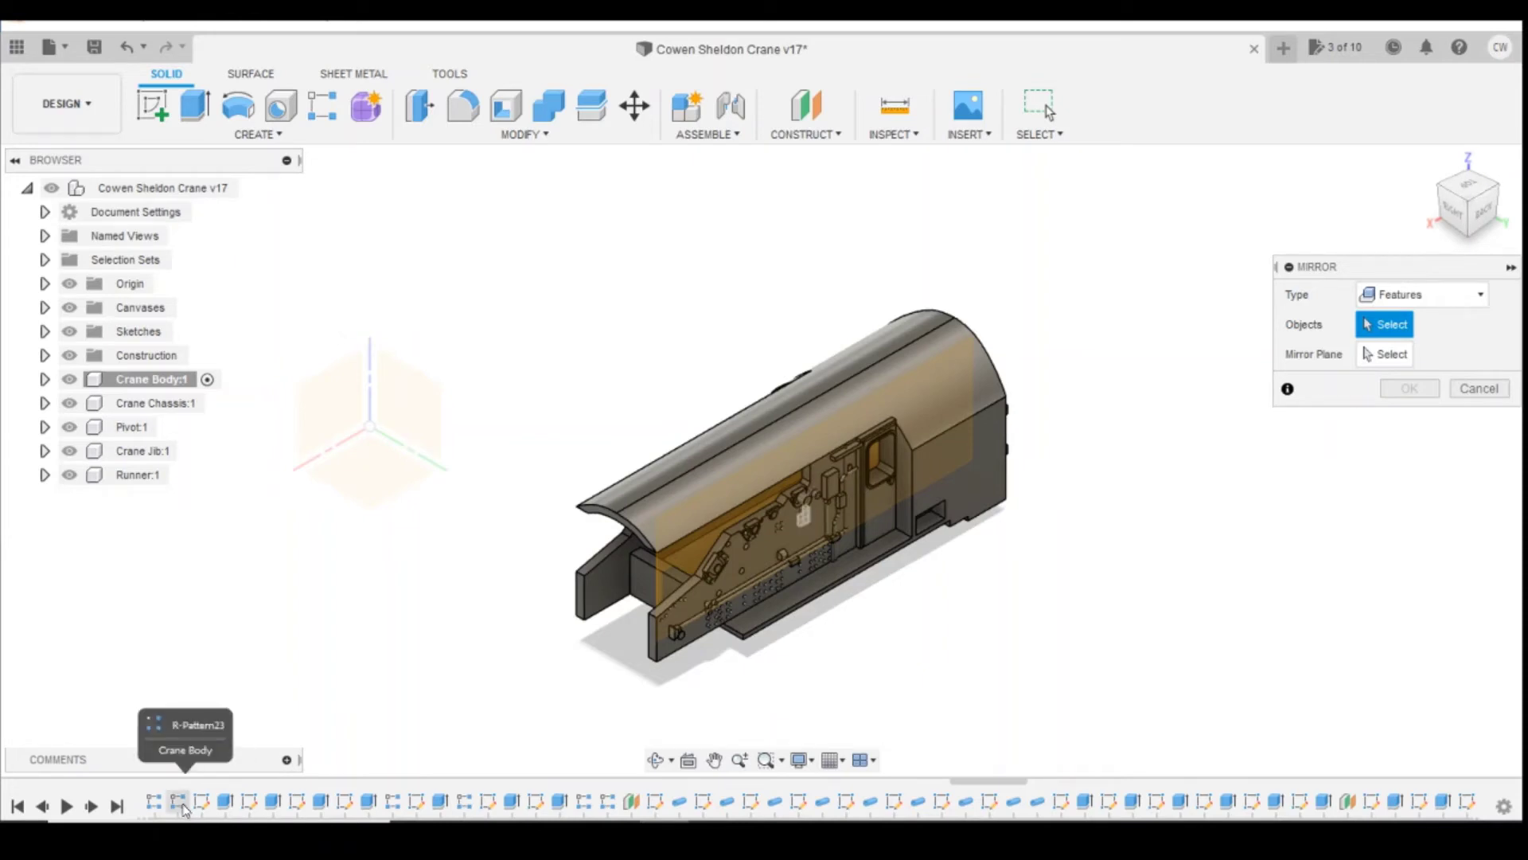
scroll(186, 806, "up", 3)
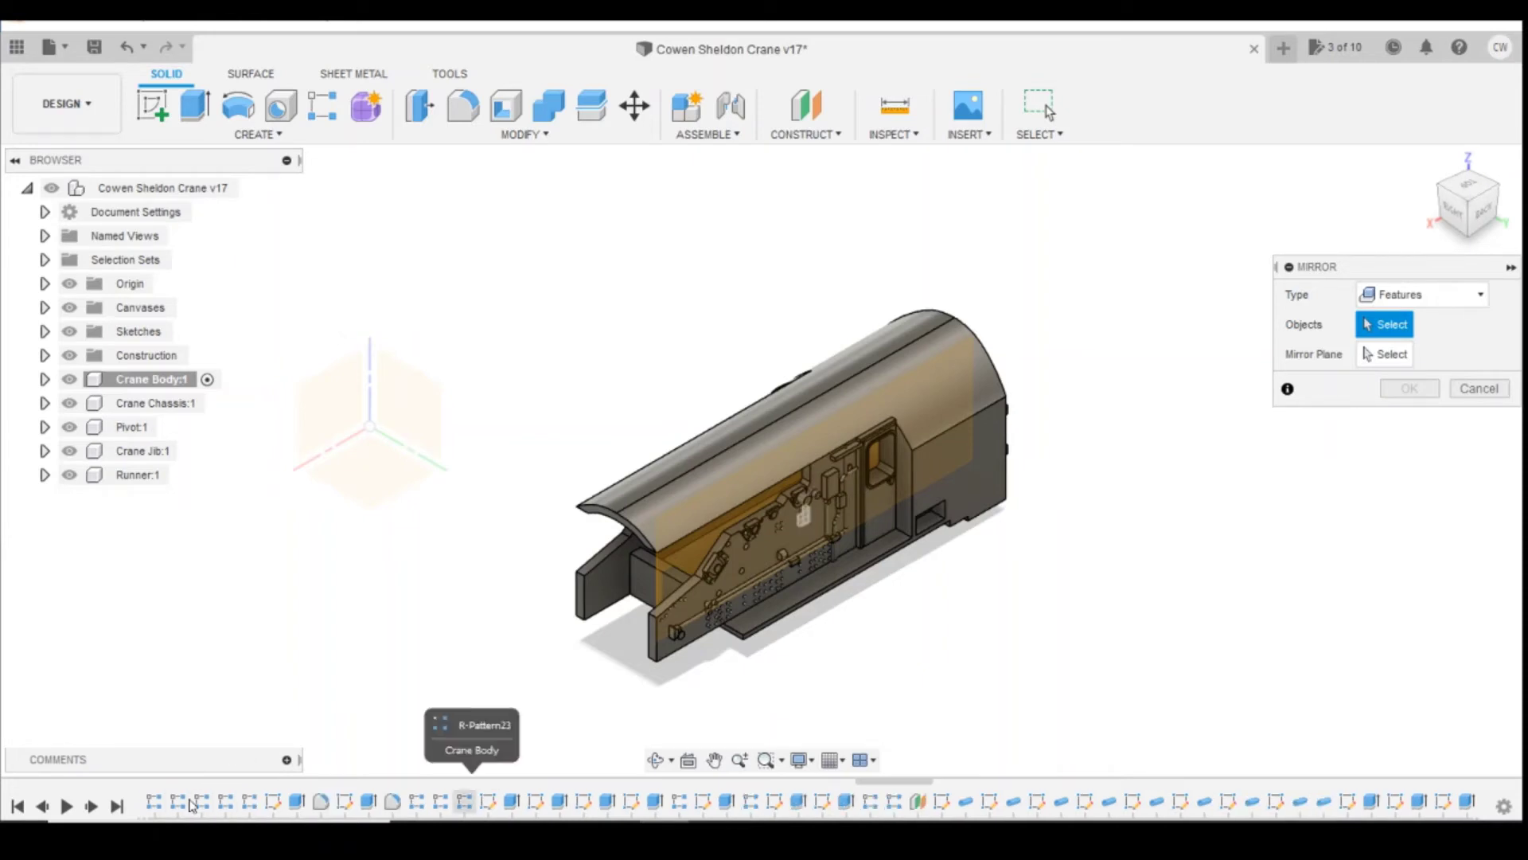
left_click(678, 801)
left_click(631, 802, "ctrl")
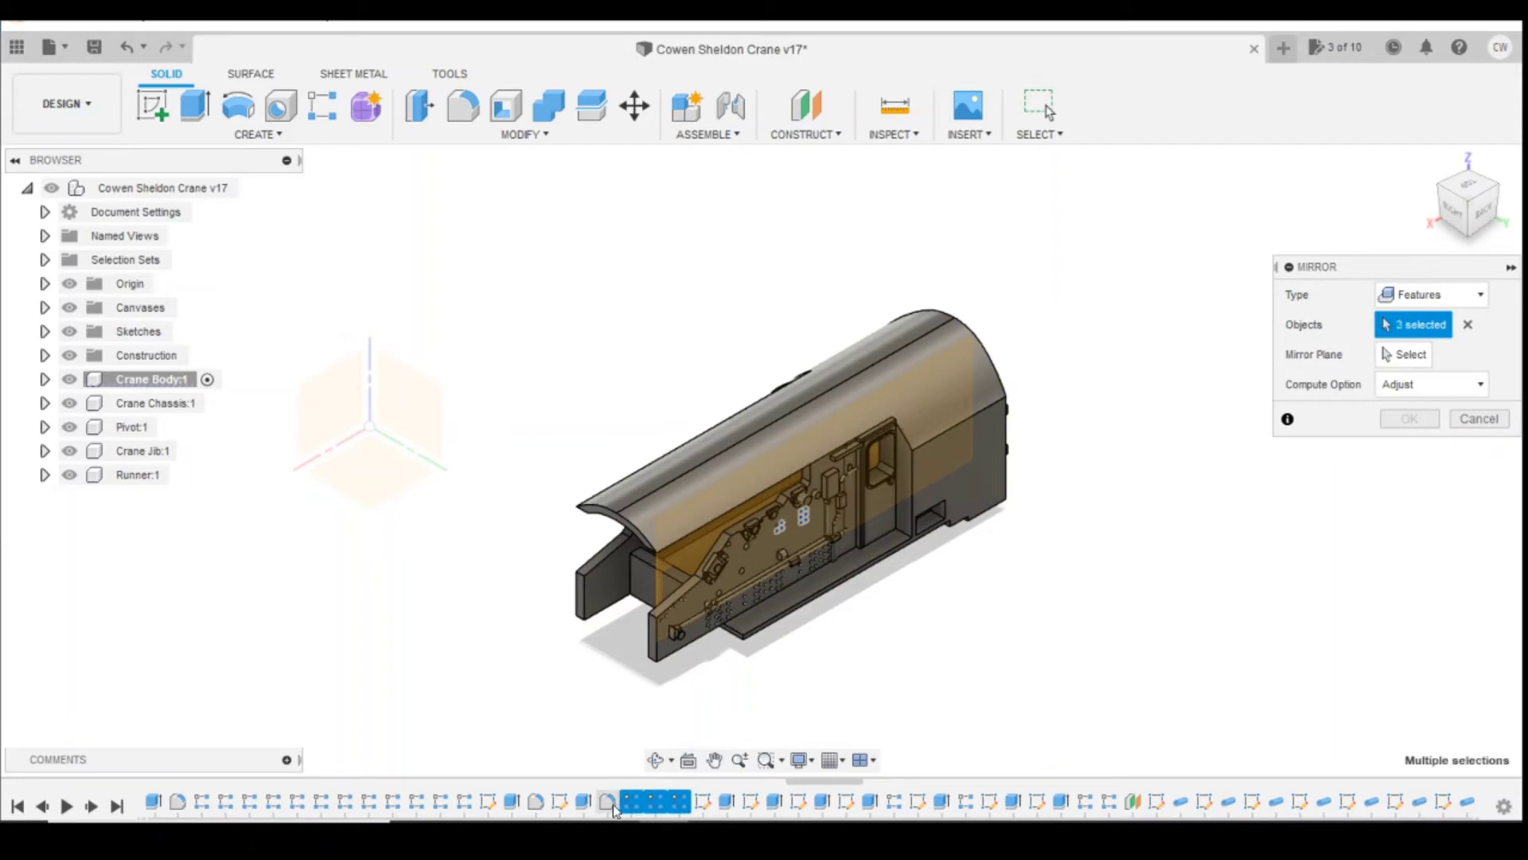
left_click(606, 802, "ctrl")
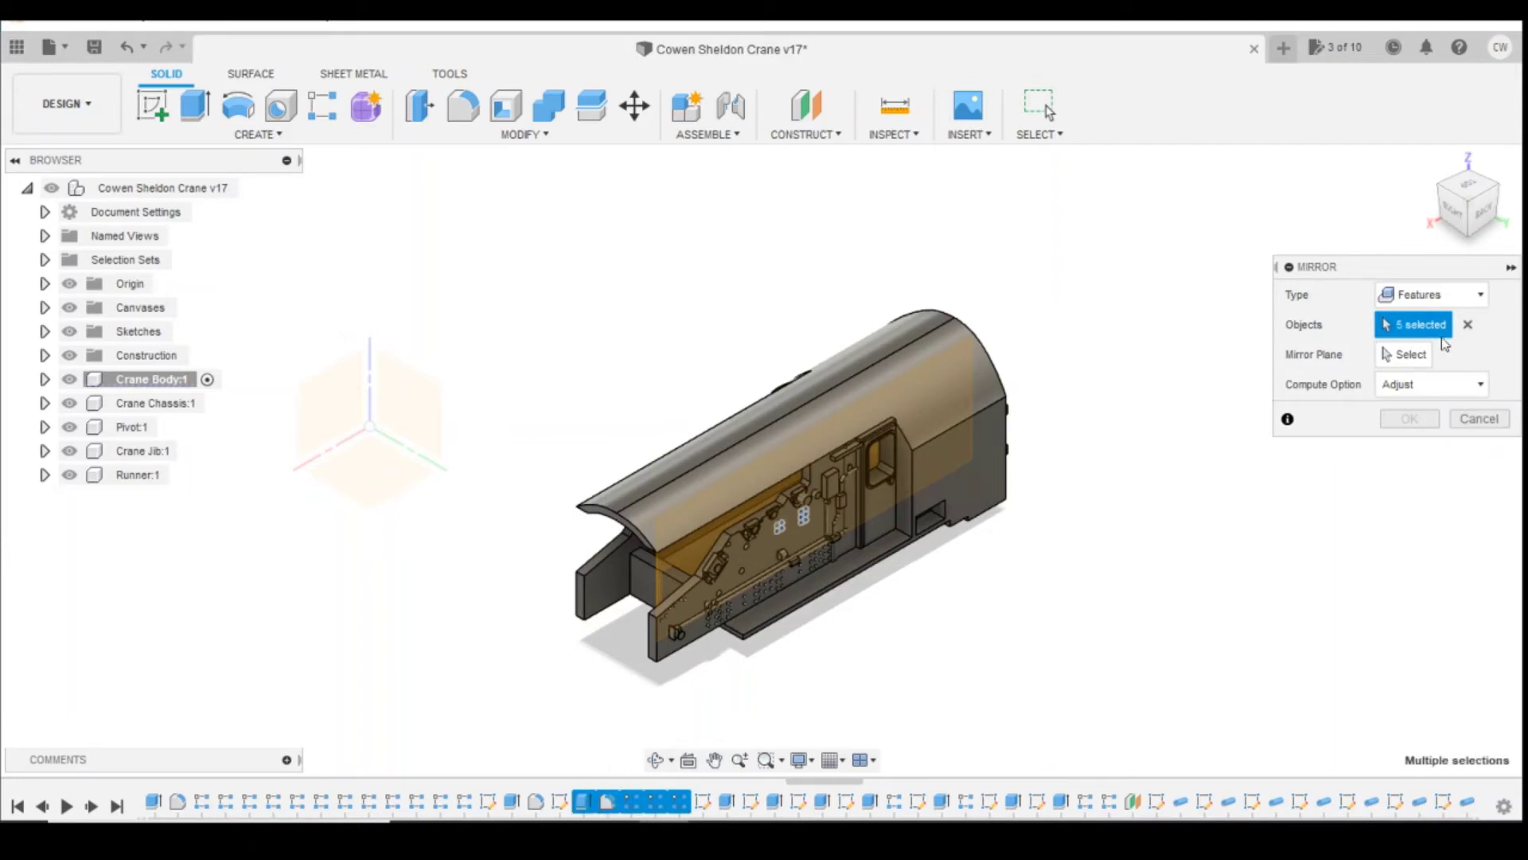
left_click(1405, 354)
left_click(675, 557)
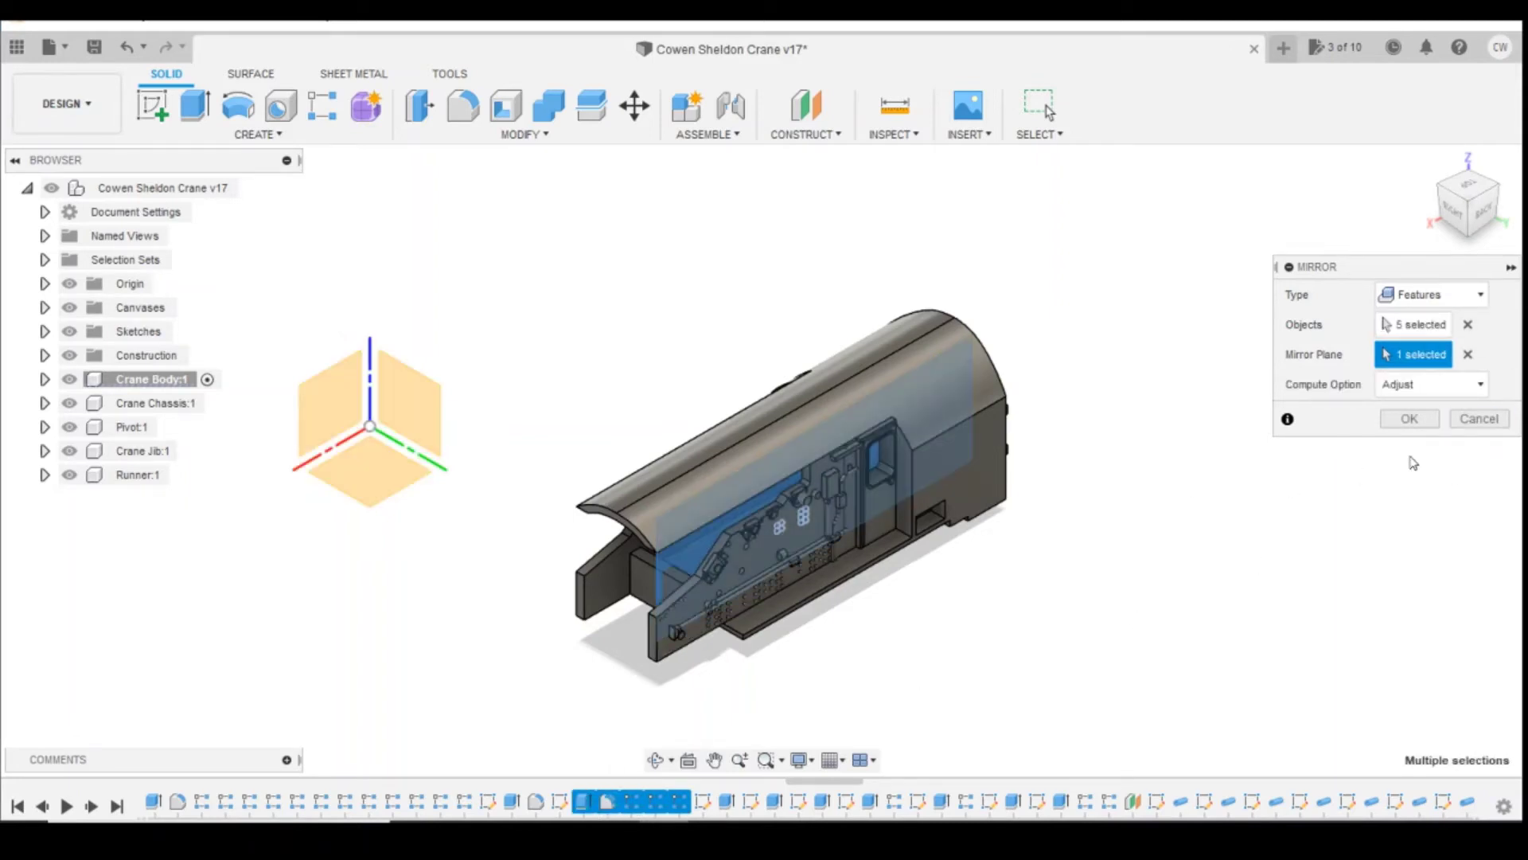
left_click(1405, 425)
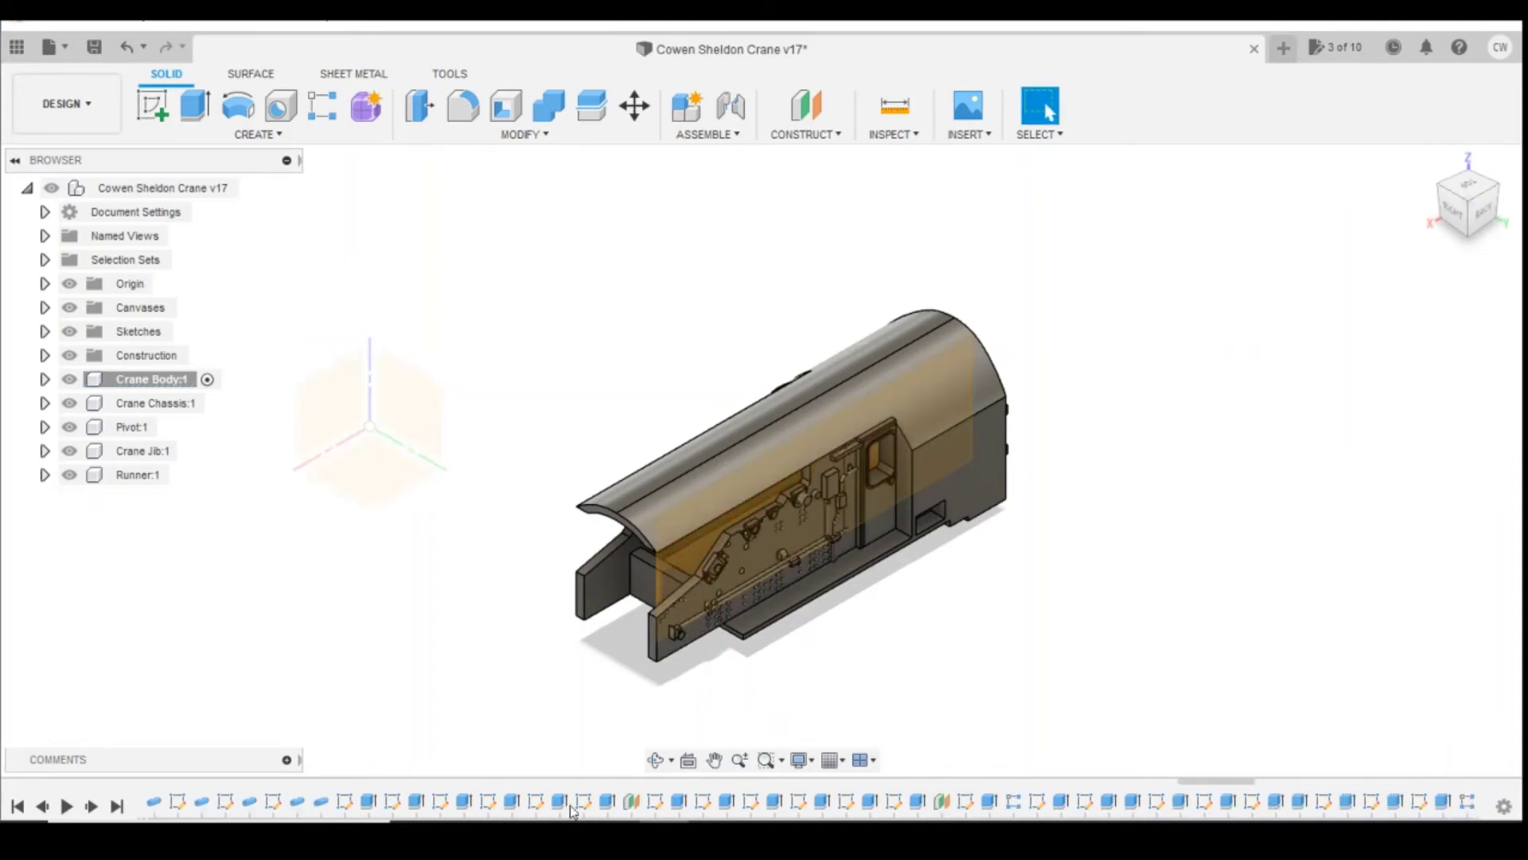
- Start a feature mirror and select the side plate's front-end rivets through Fillet5 and their extrusion
scroll(549, 802, "up", 5)
scroll(548, 803, "up", 2)
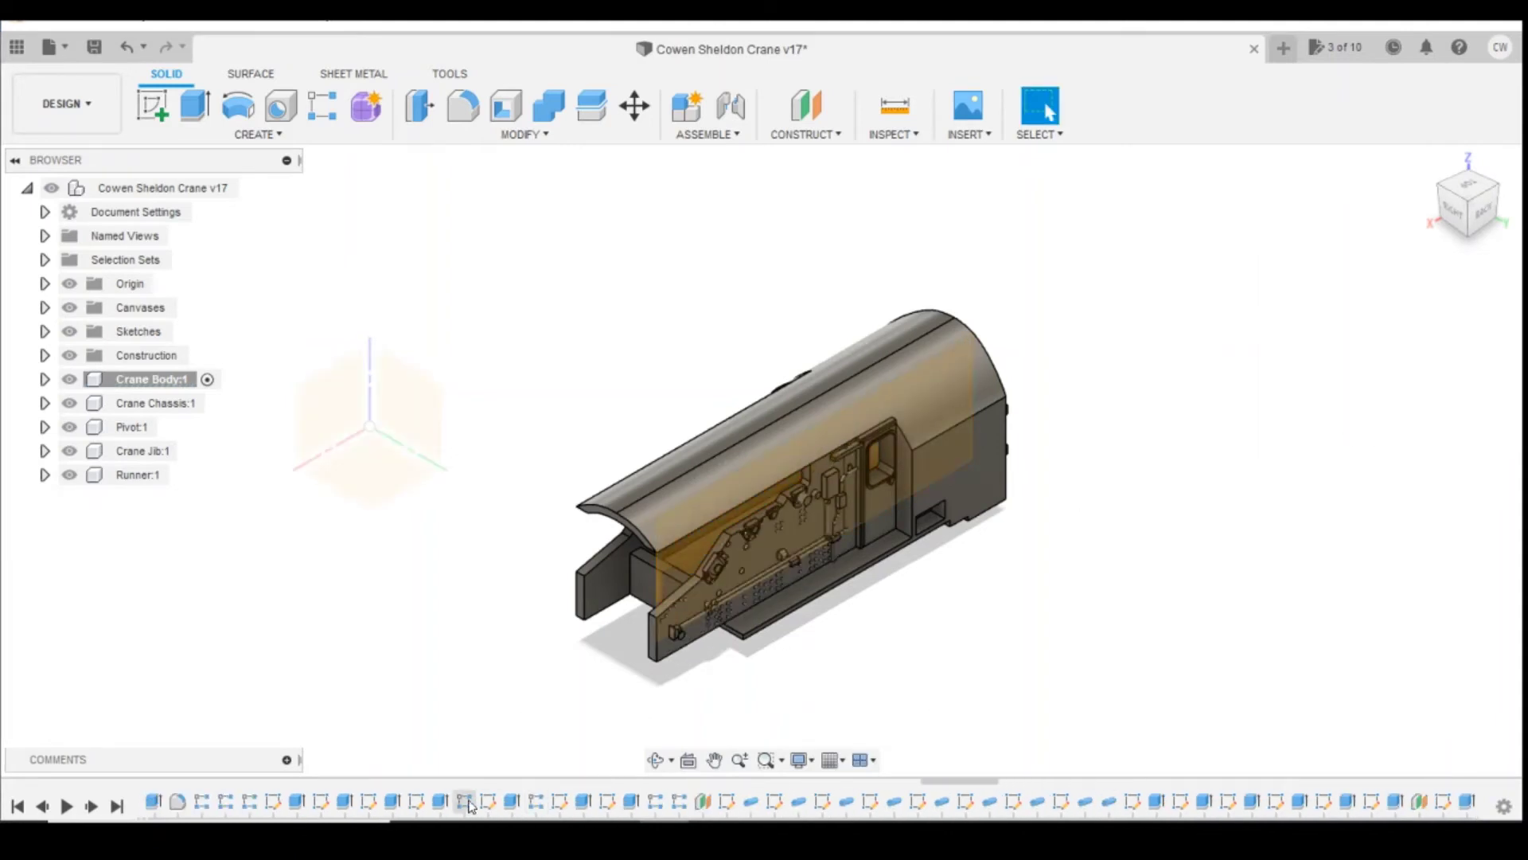
scroll(391, 806, "up", 2)
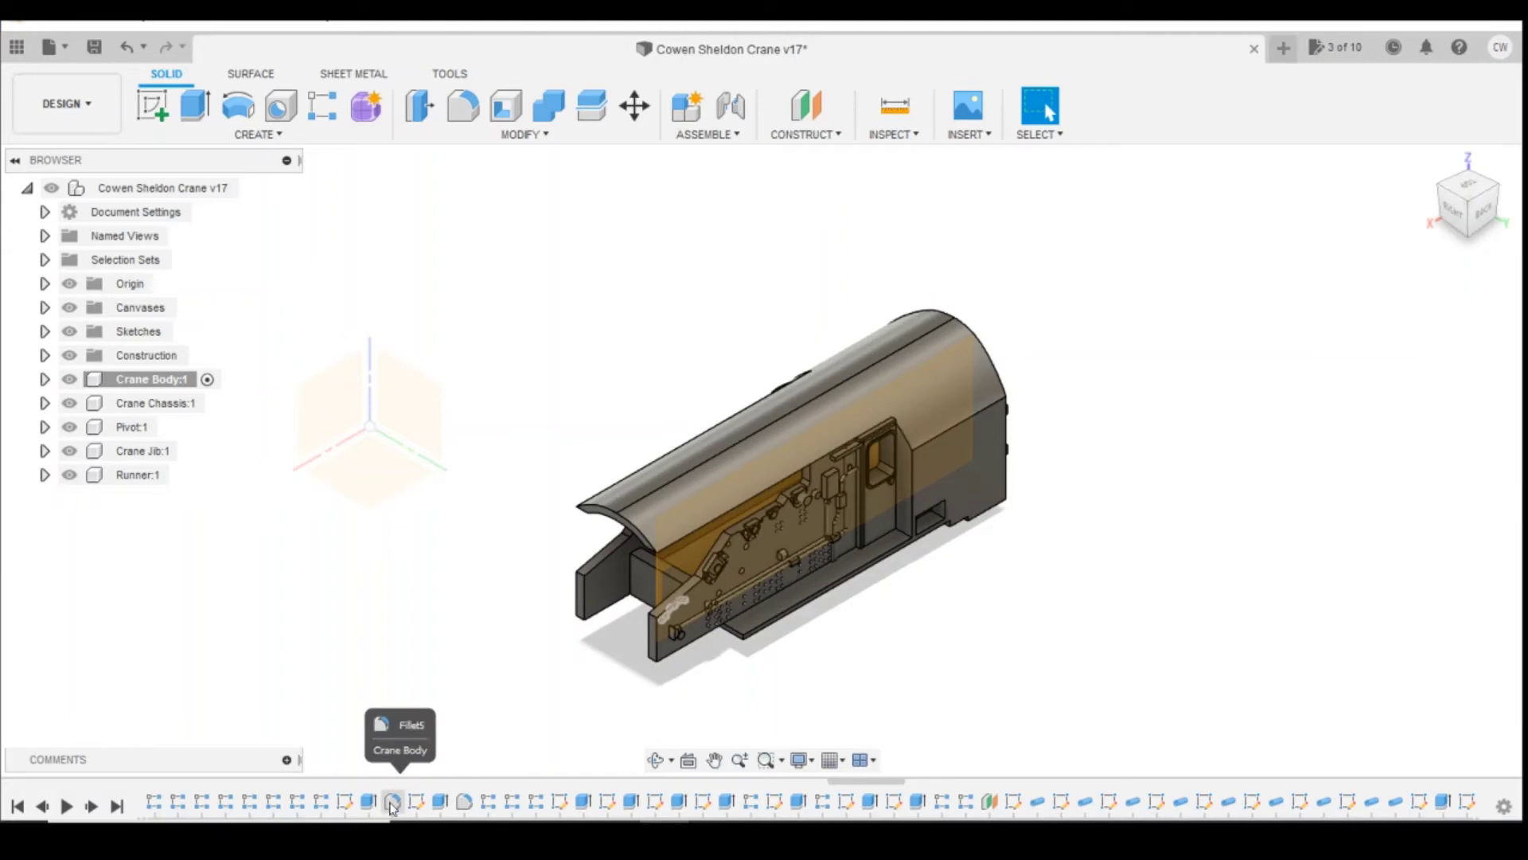
left_click(253, 135)
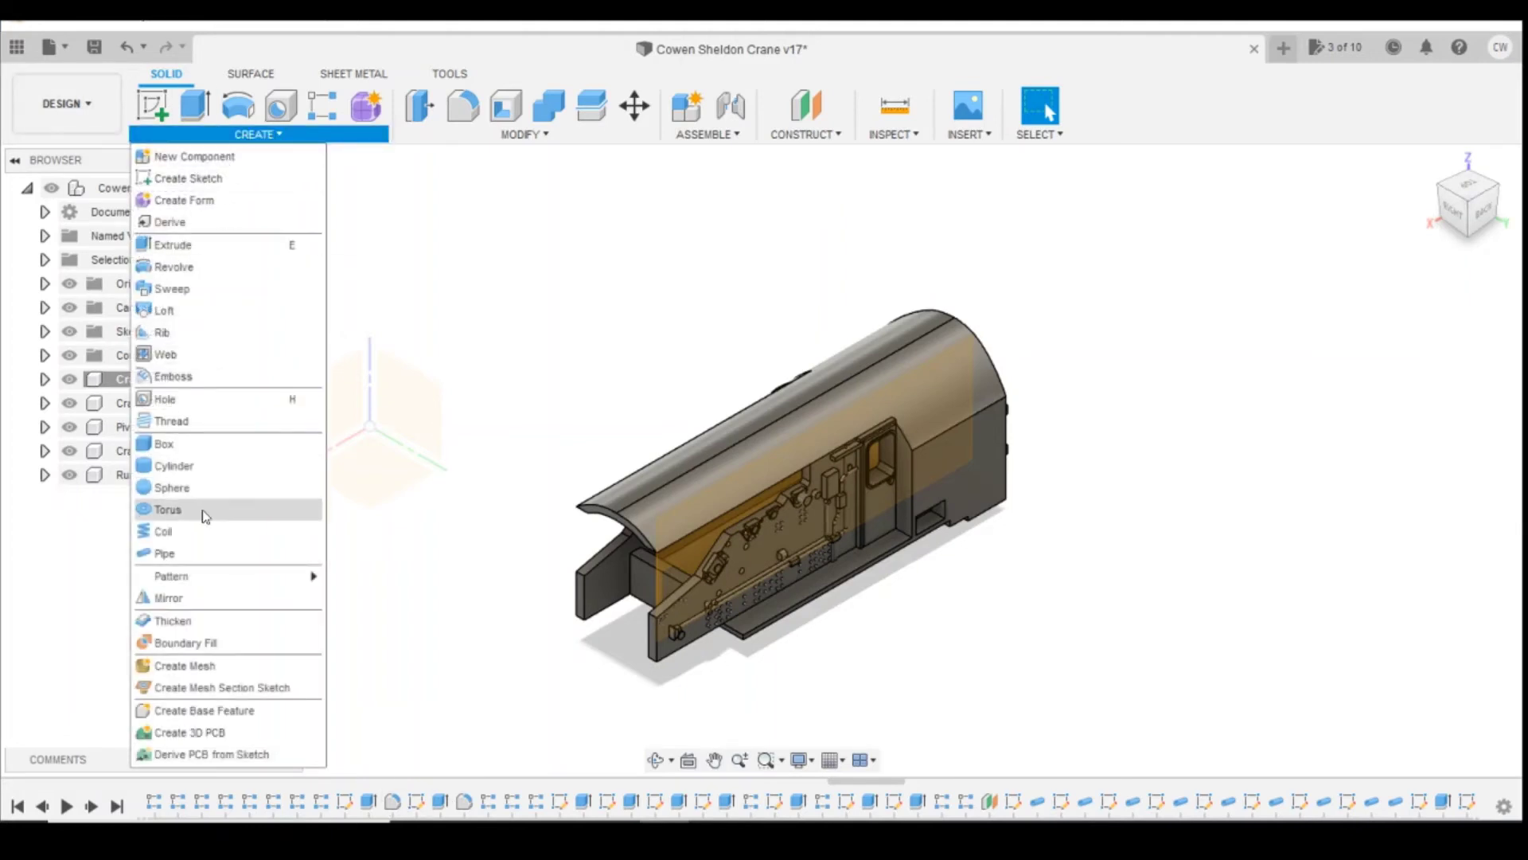
left_click(195, 598)
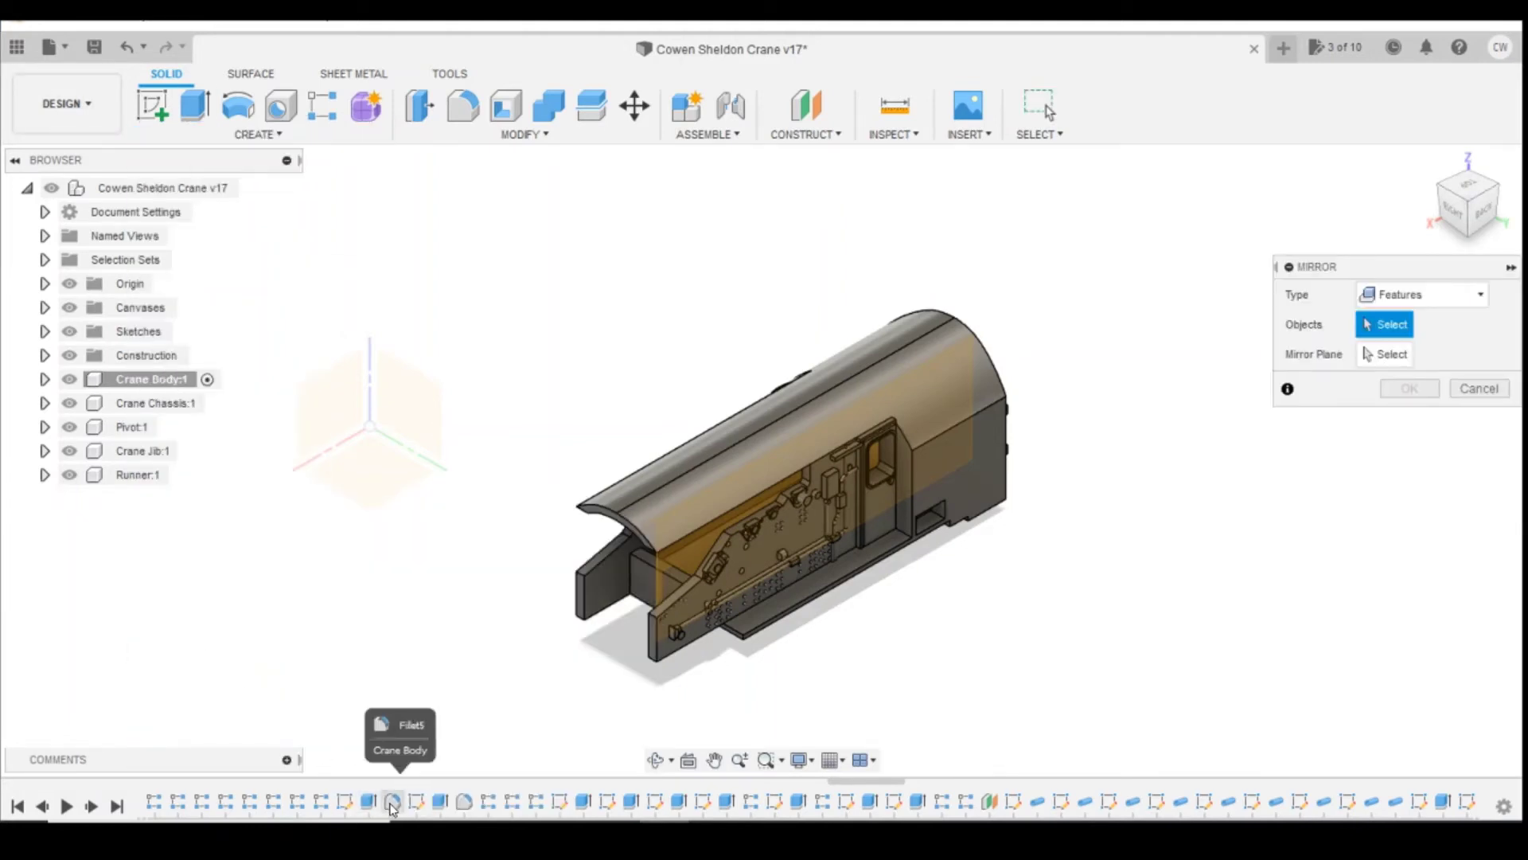
left_click(393, 803)
left_click(369, 803)
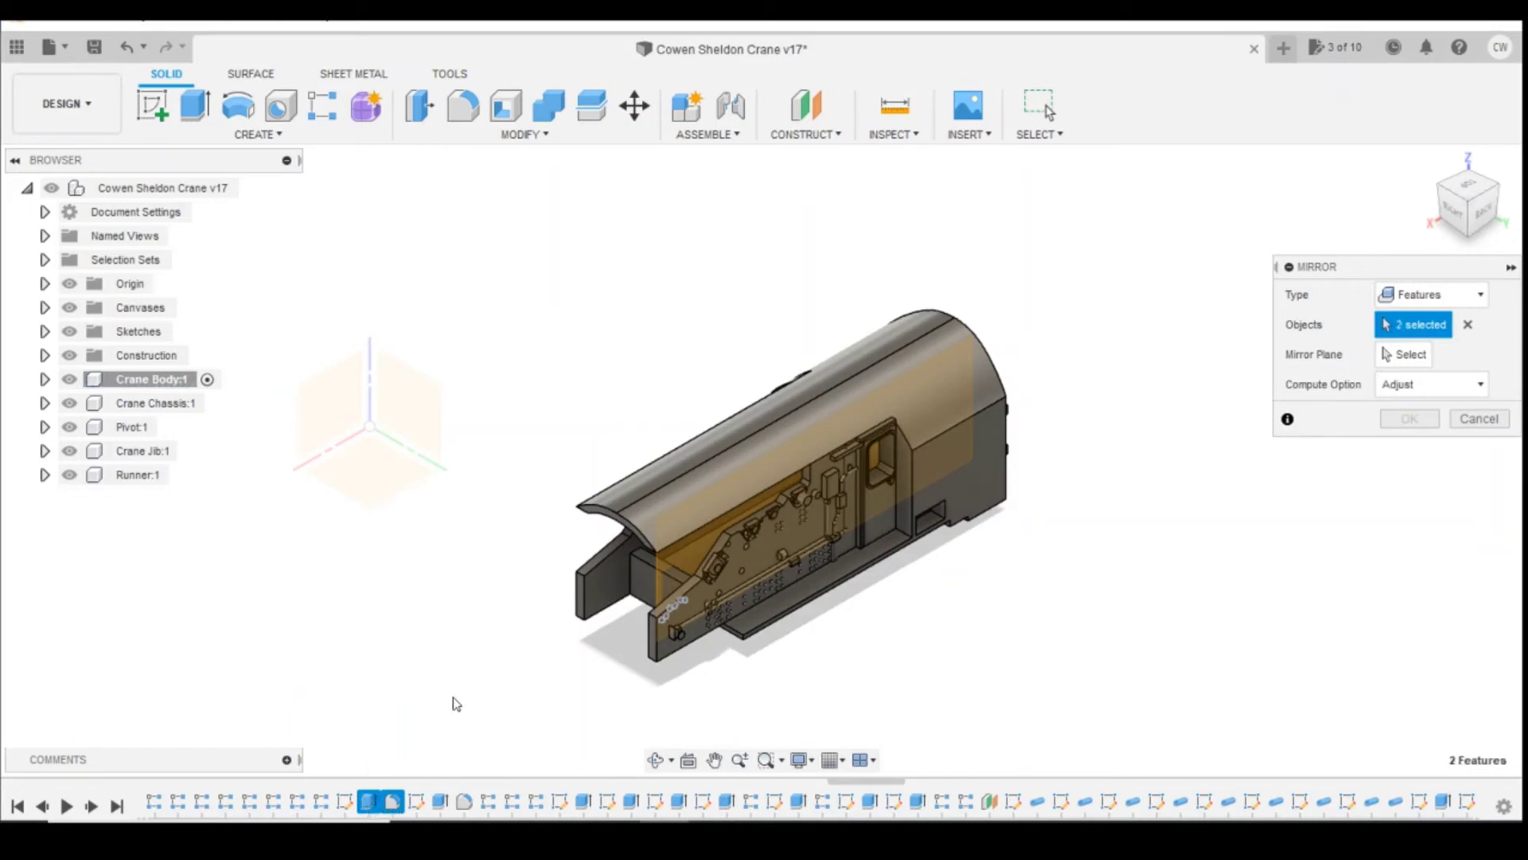
- Add all rivet patterns along the side plate's lower edge, with their fillets and extrusions back to Extrude44, to the mirror selection
scroll(456, 704, "down", 2)
scroll(458, 686, "up", 1)
scroll(290, 802, "up", 7)
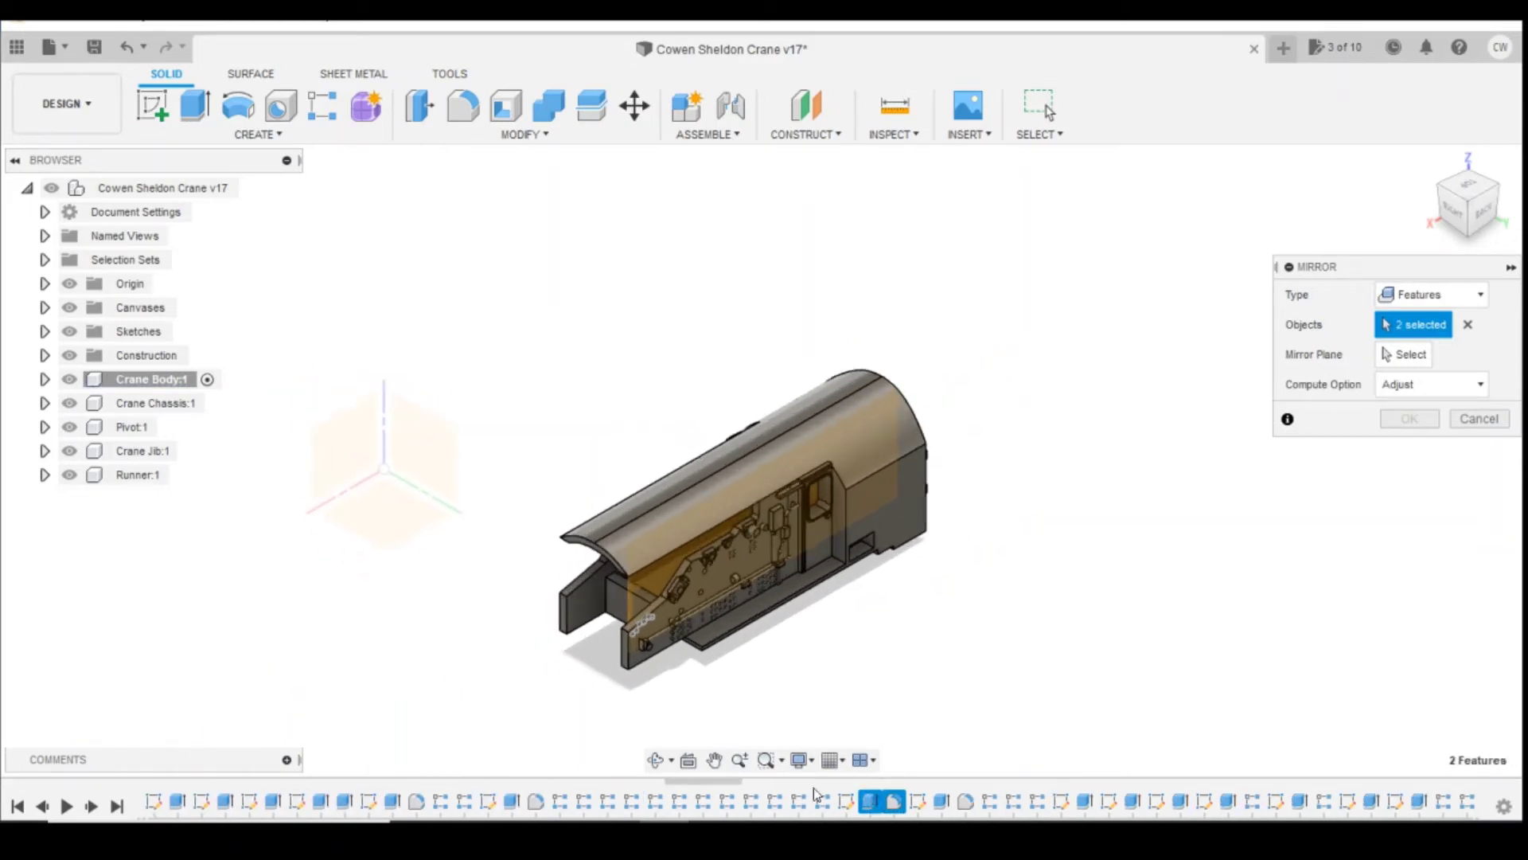
left_click(822, 801)
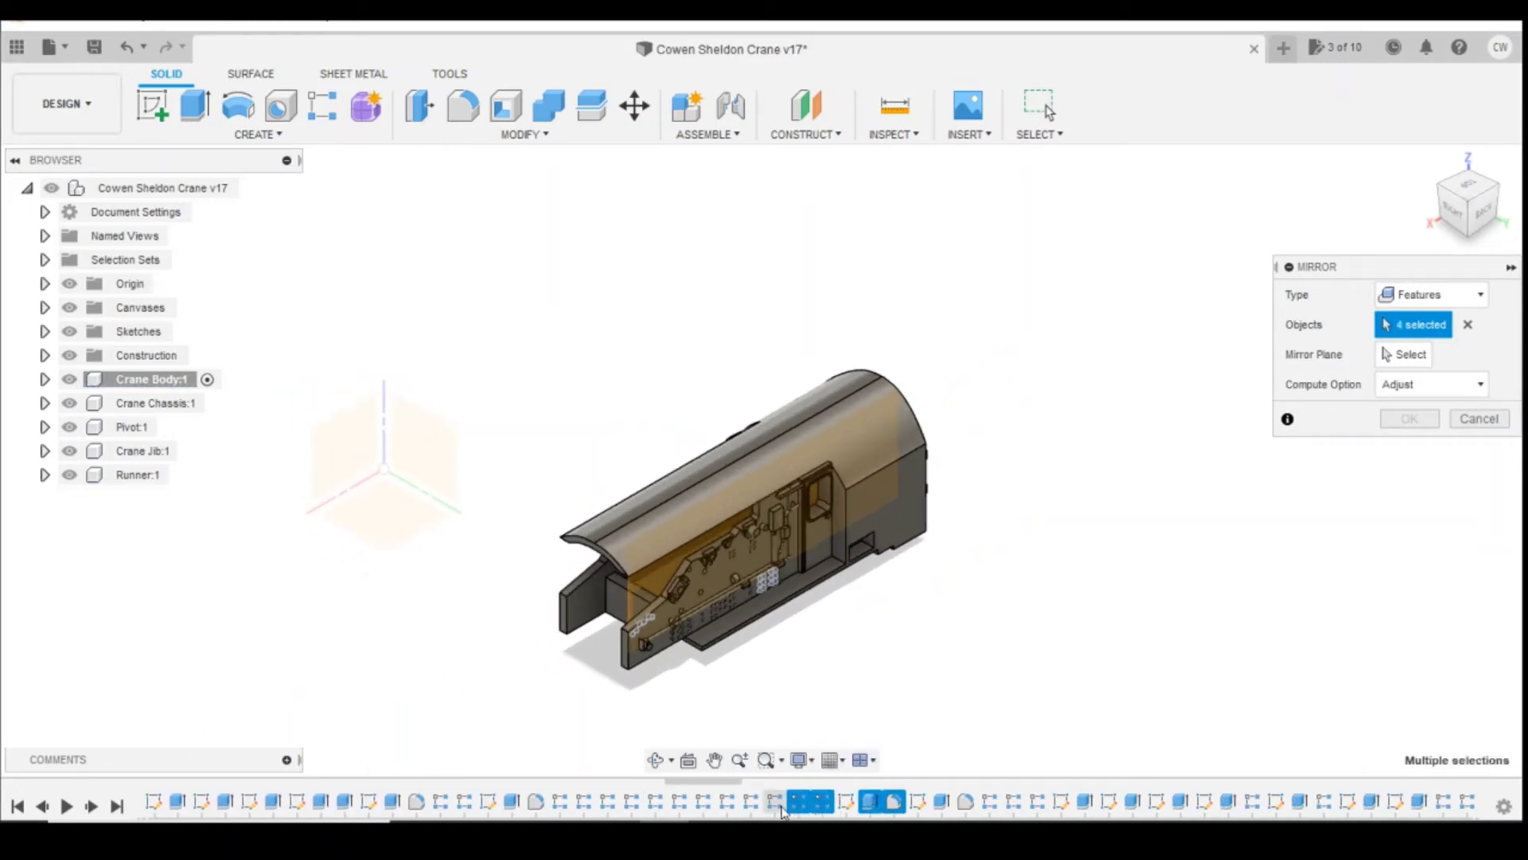
left_click(776, 802)
left_click(751, 803)
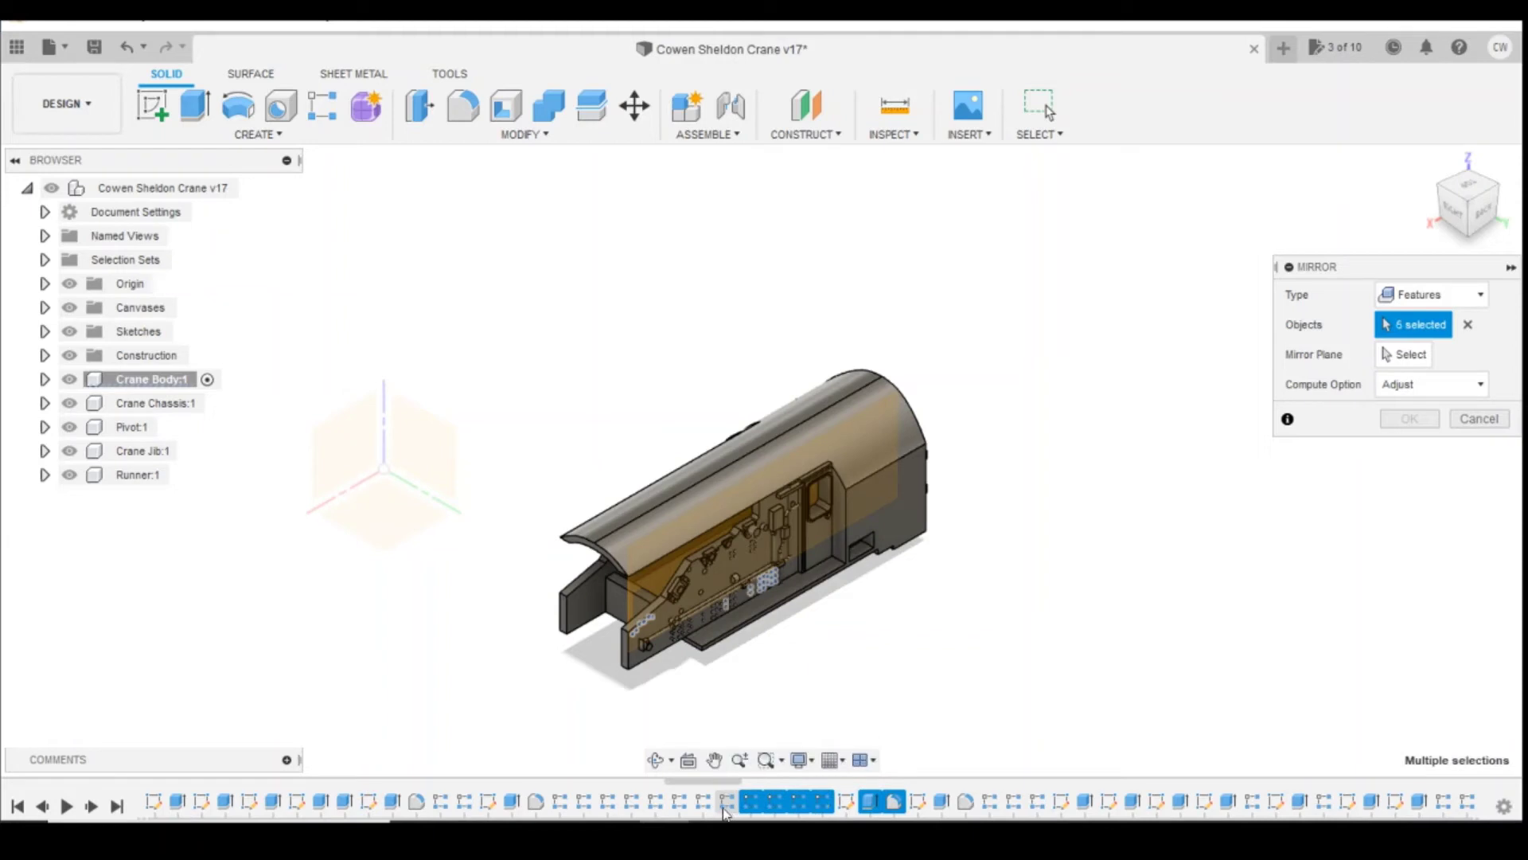
left_click(655, 803)
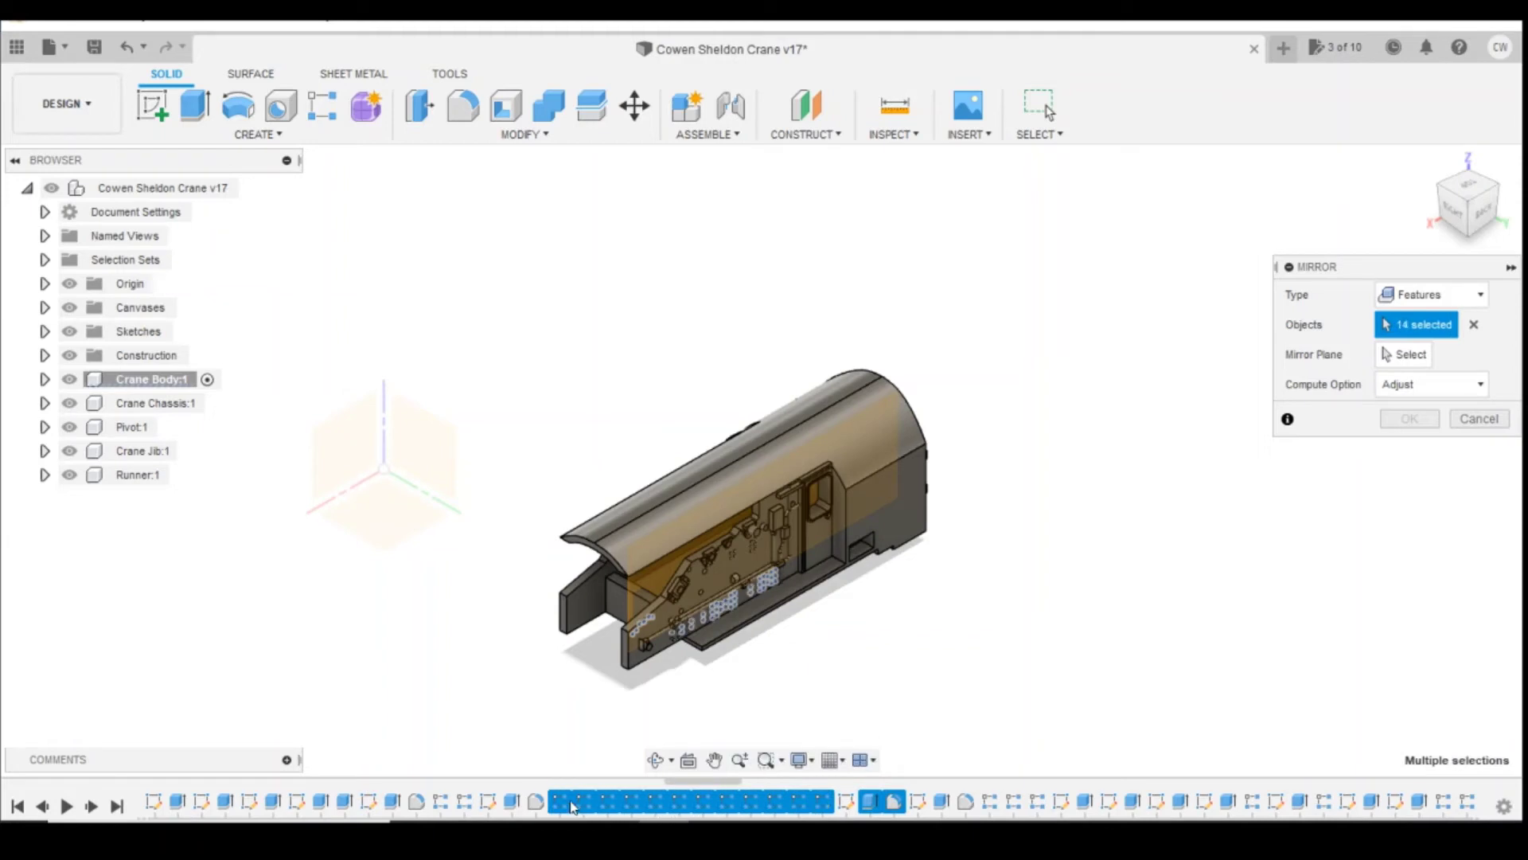
left_click(536, 801)
left_click(512, 802)
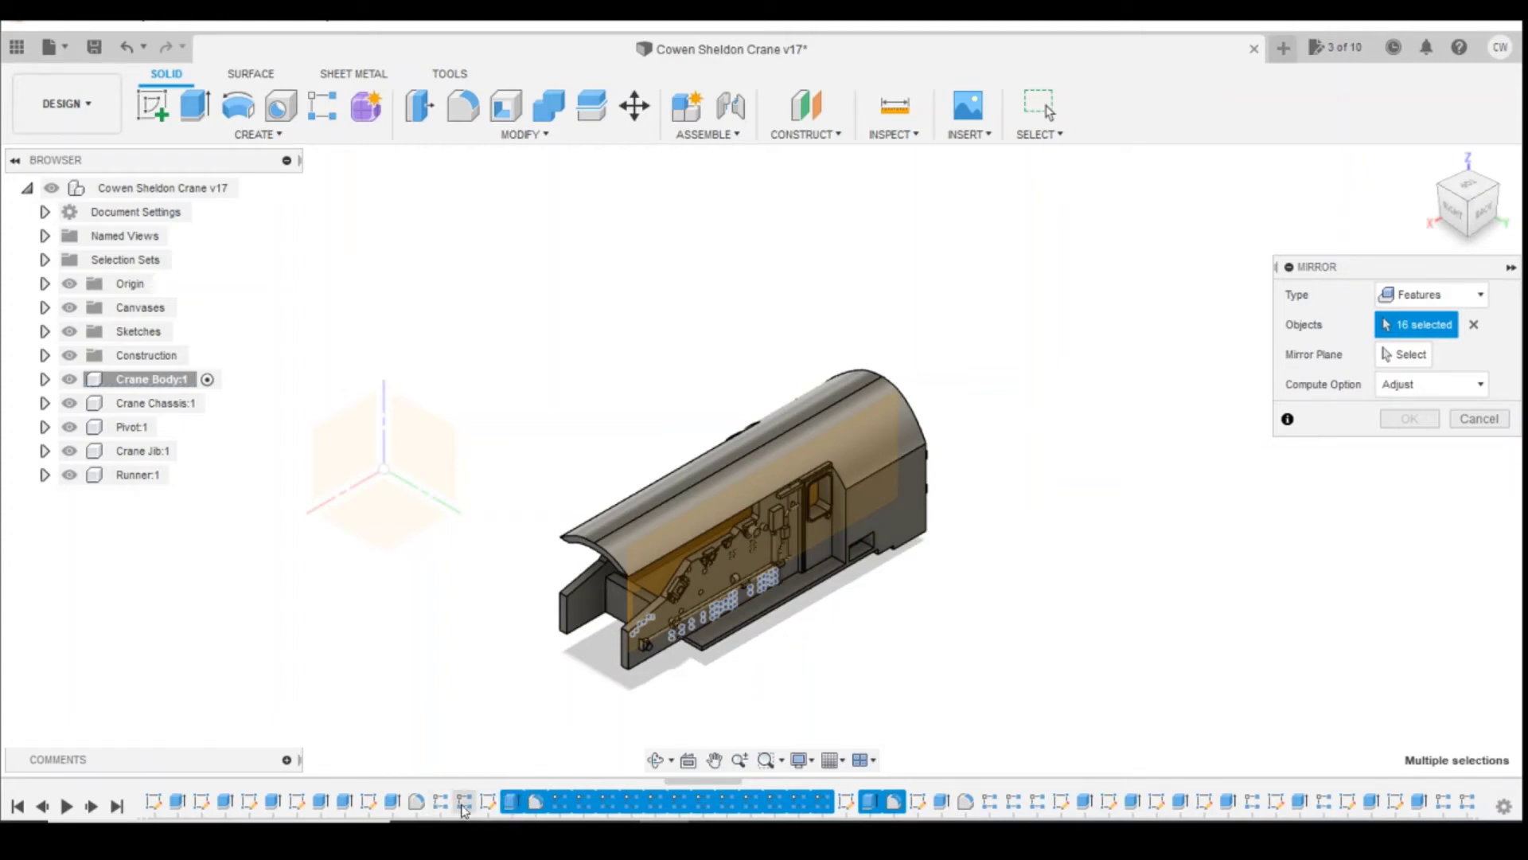
left_click(420, 804)
left_click(390, 804)
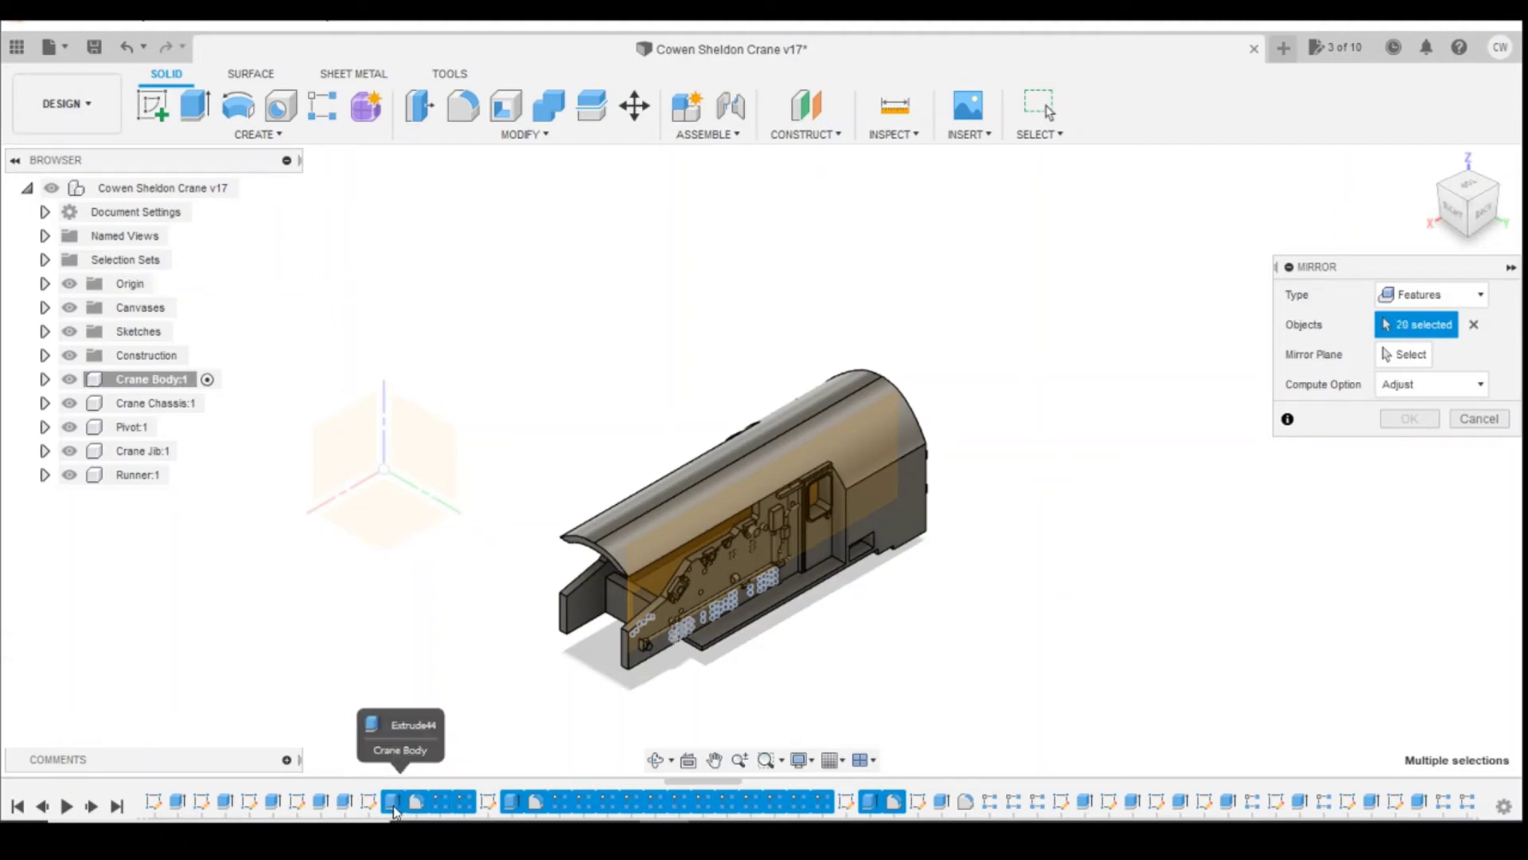
- Try to mirror the 20 selected rivet features across the crane body's midplane using the Adjust compute option
left_click(1405, 354)
left_click(799, 557)
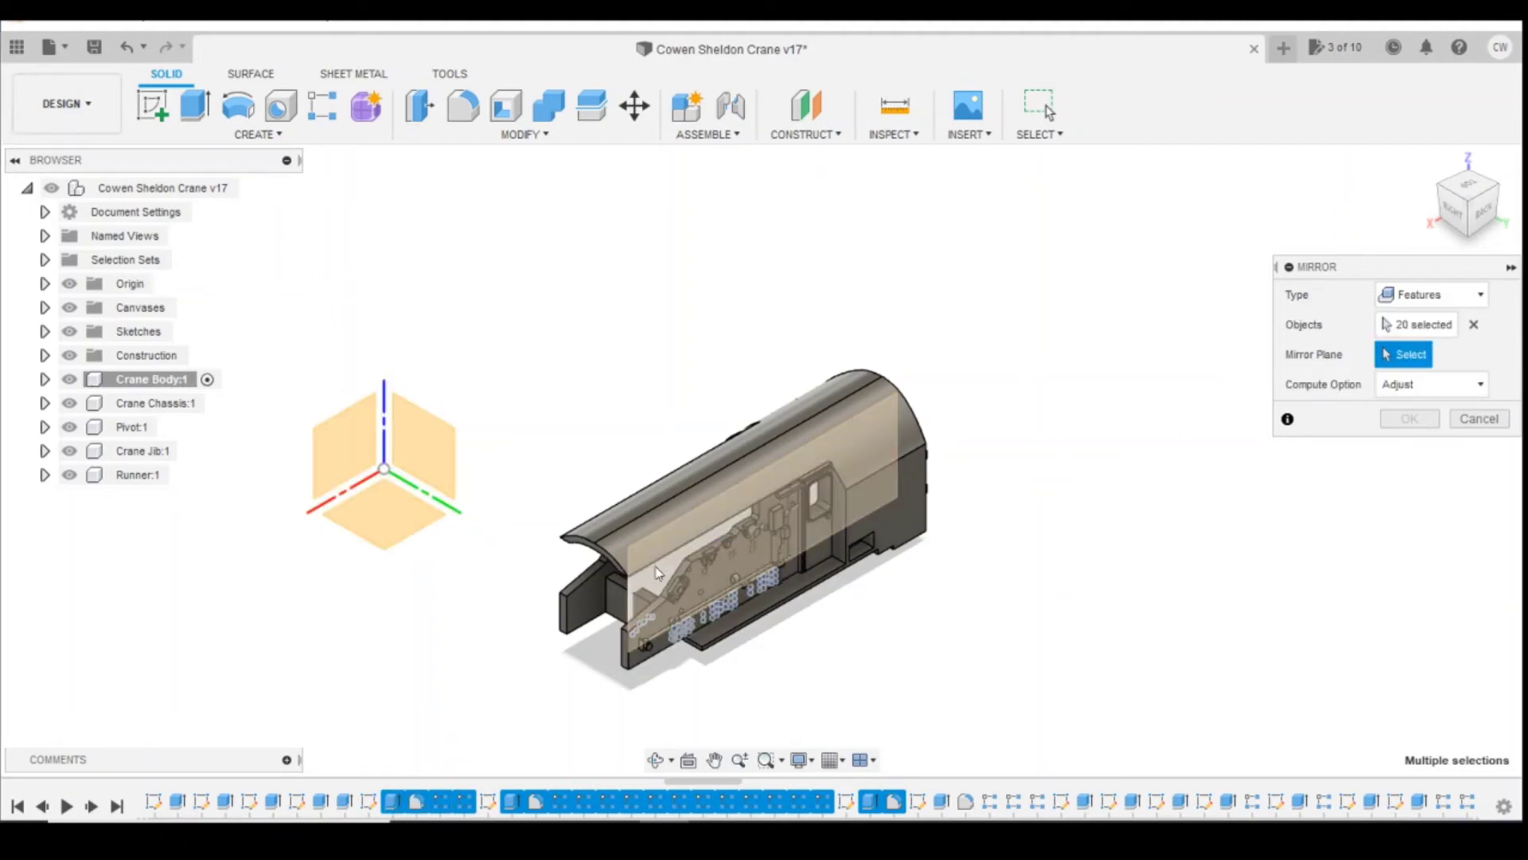
left_click(1409, 419)
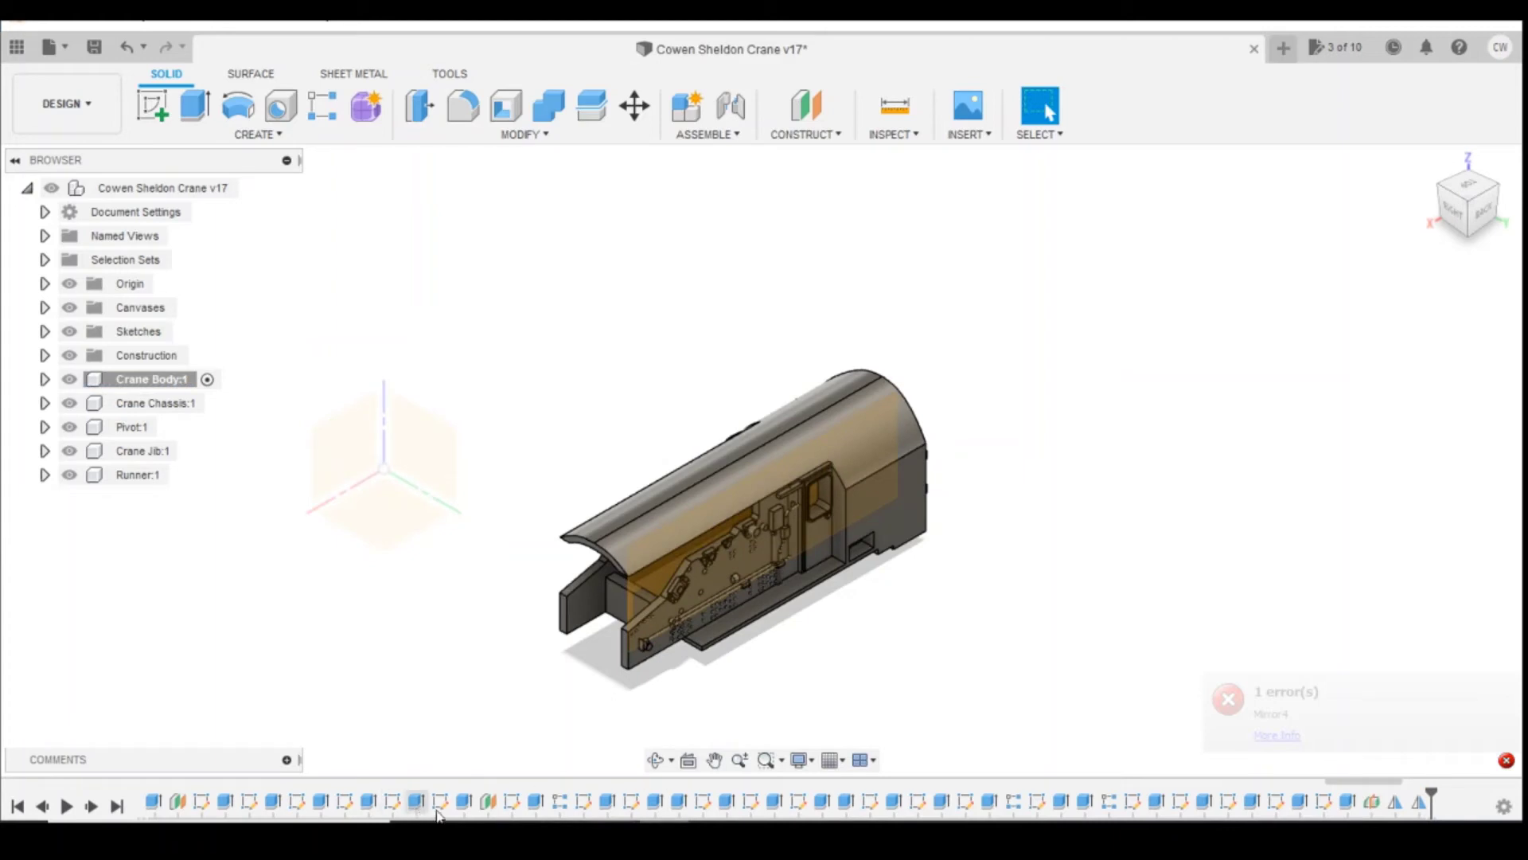
- Mirror the side plate's two upper rivet clusters, including R-Pattern23, the neighbouring patterns, and their fillet and extrusion, across the crane body's midplane
scroll(461, 806, "up", 5)
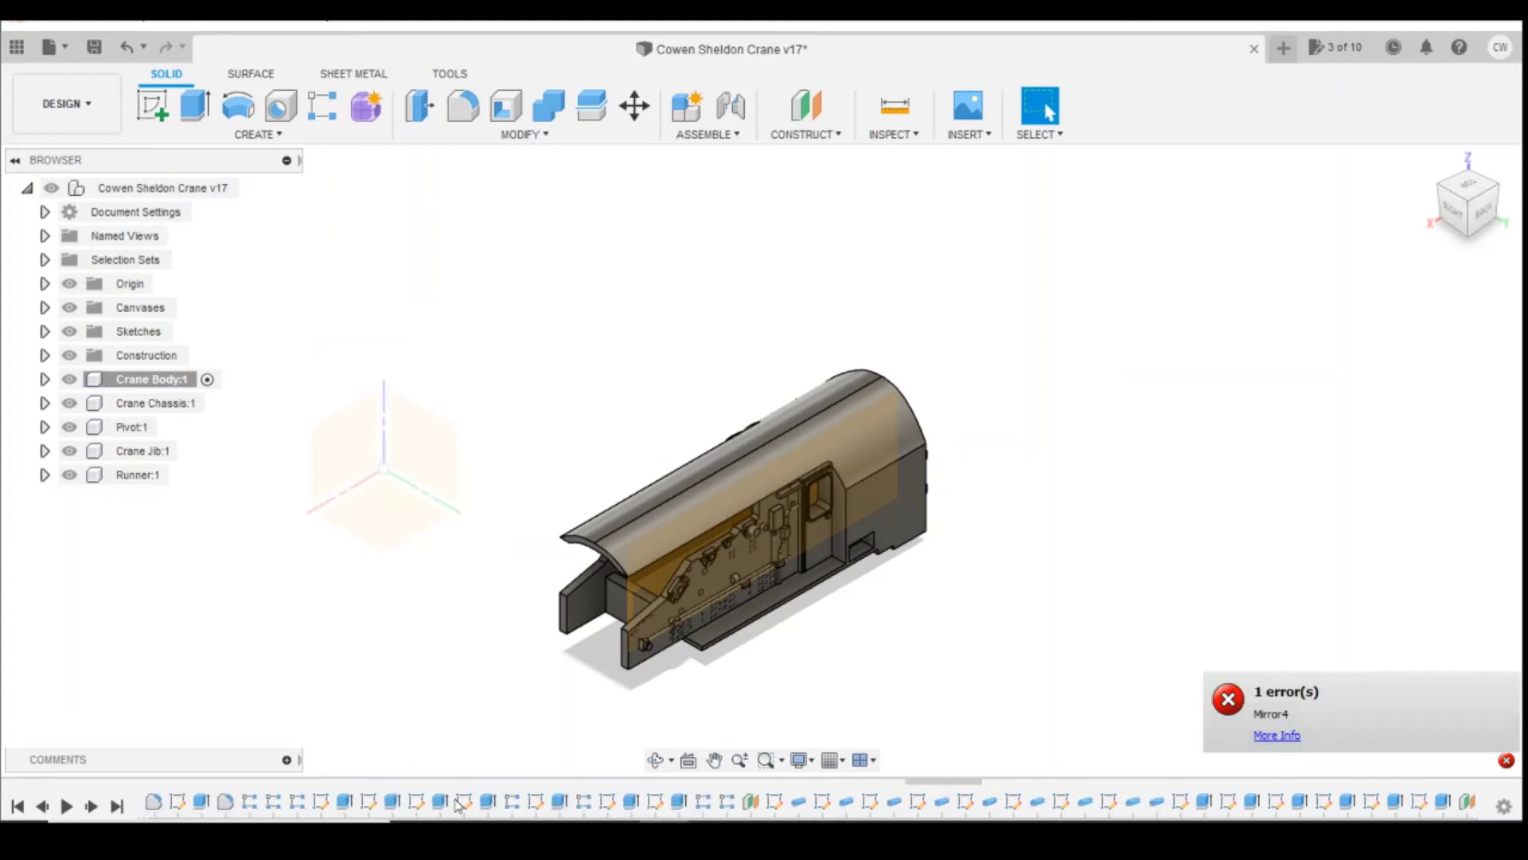
scroll(459, 806, "up", 3)
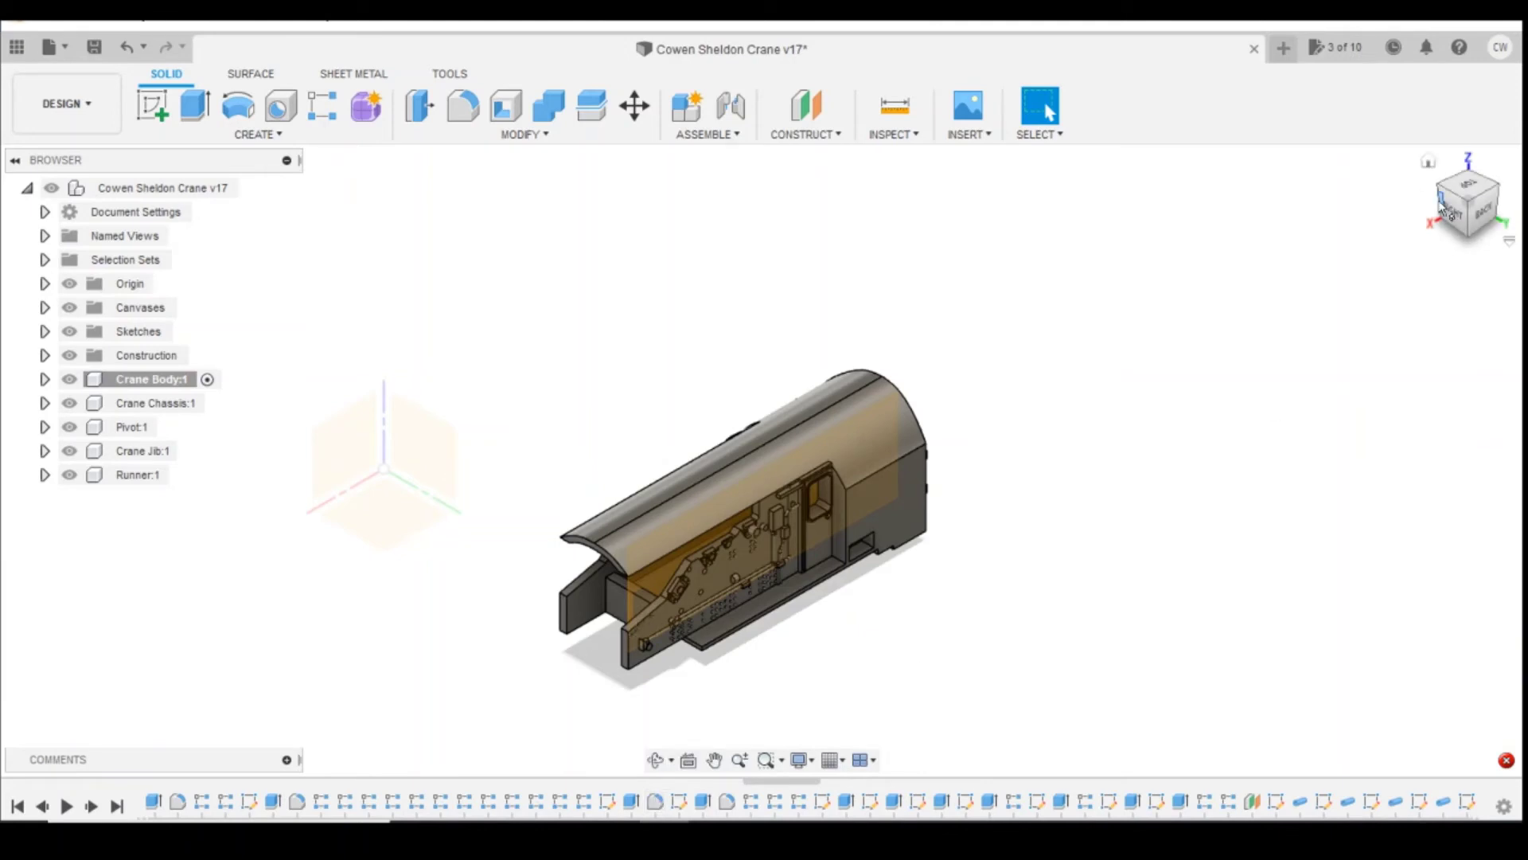
middle_click_drag(762, 460, 685, 445, "shift")
middle_click_drag(875, 494, 661, 608, "shift")
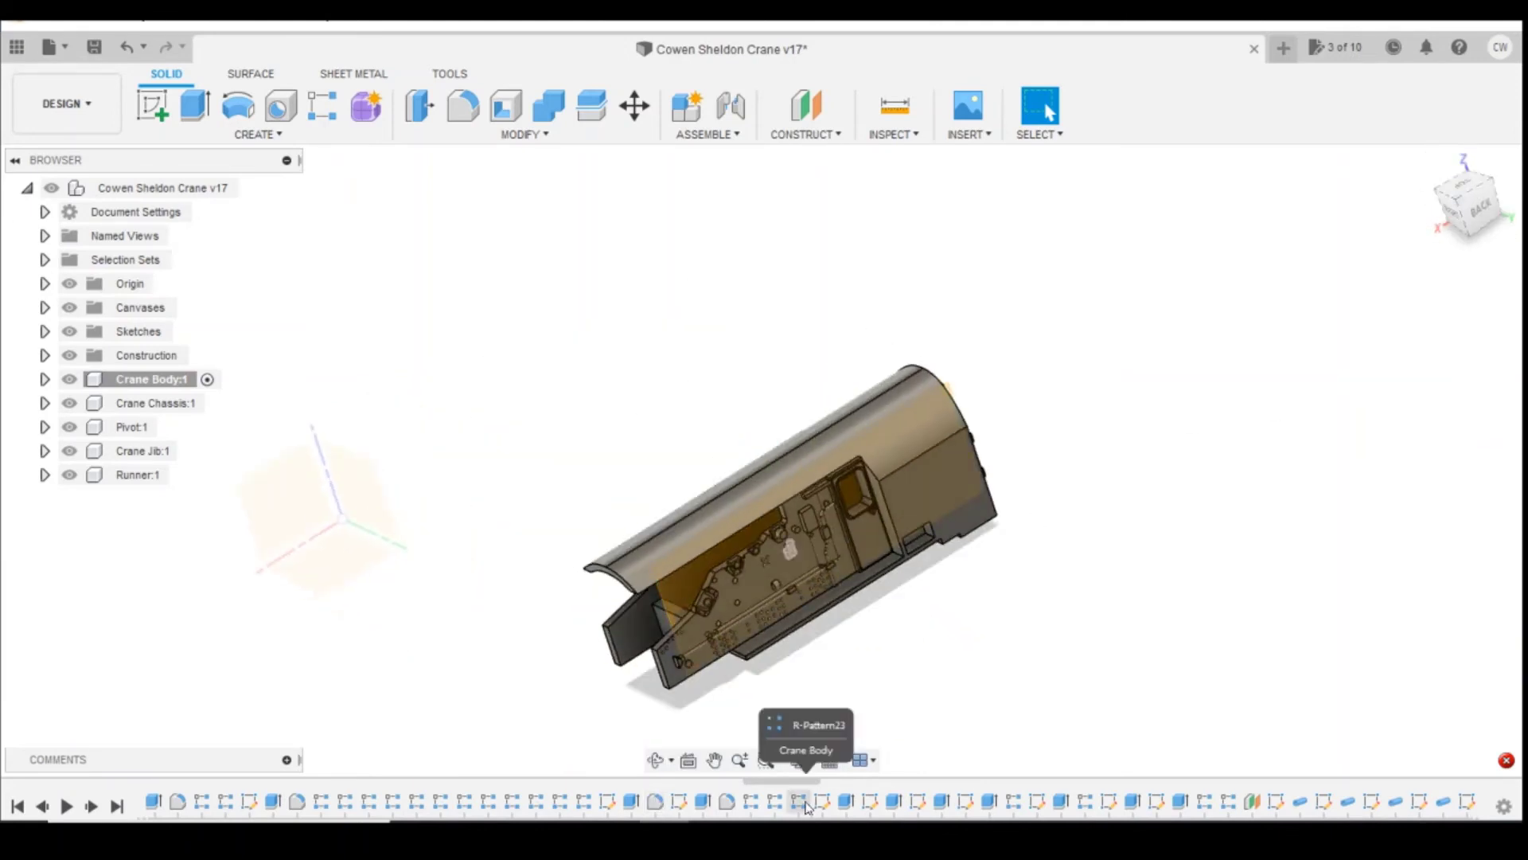
left_click(206, 135)
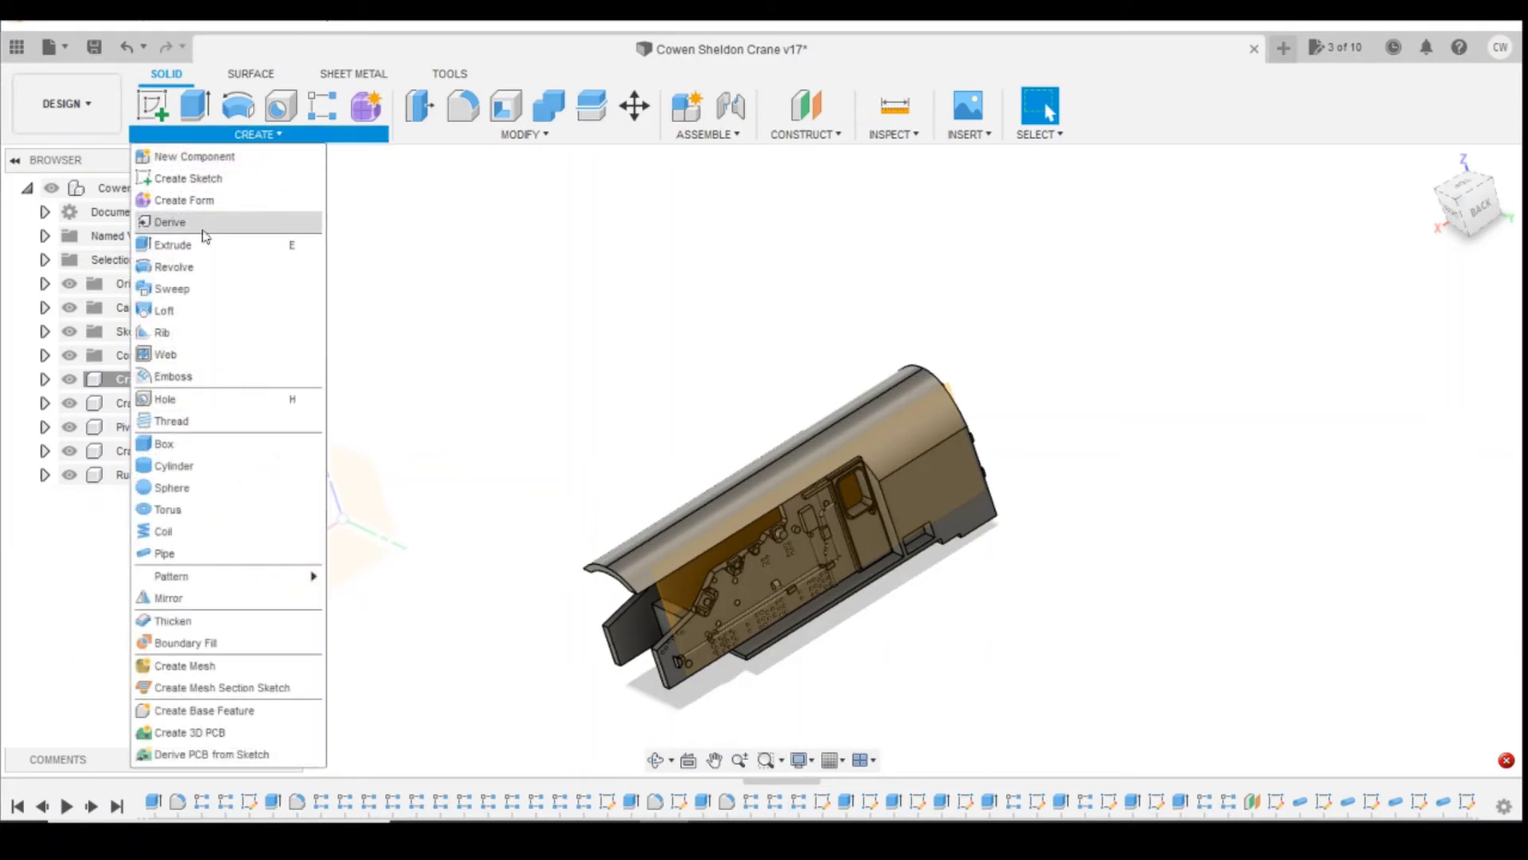
left_click(191, 597)
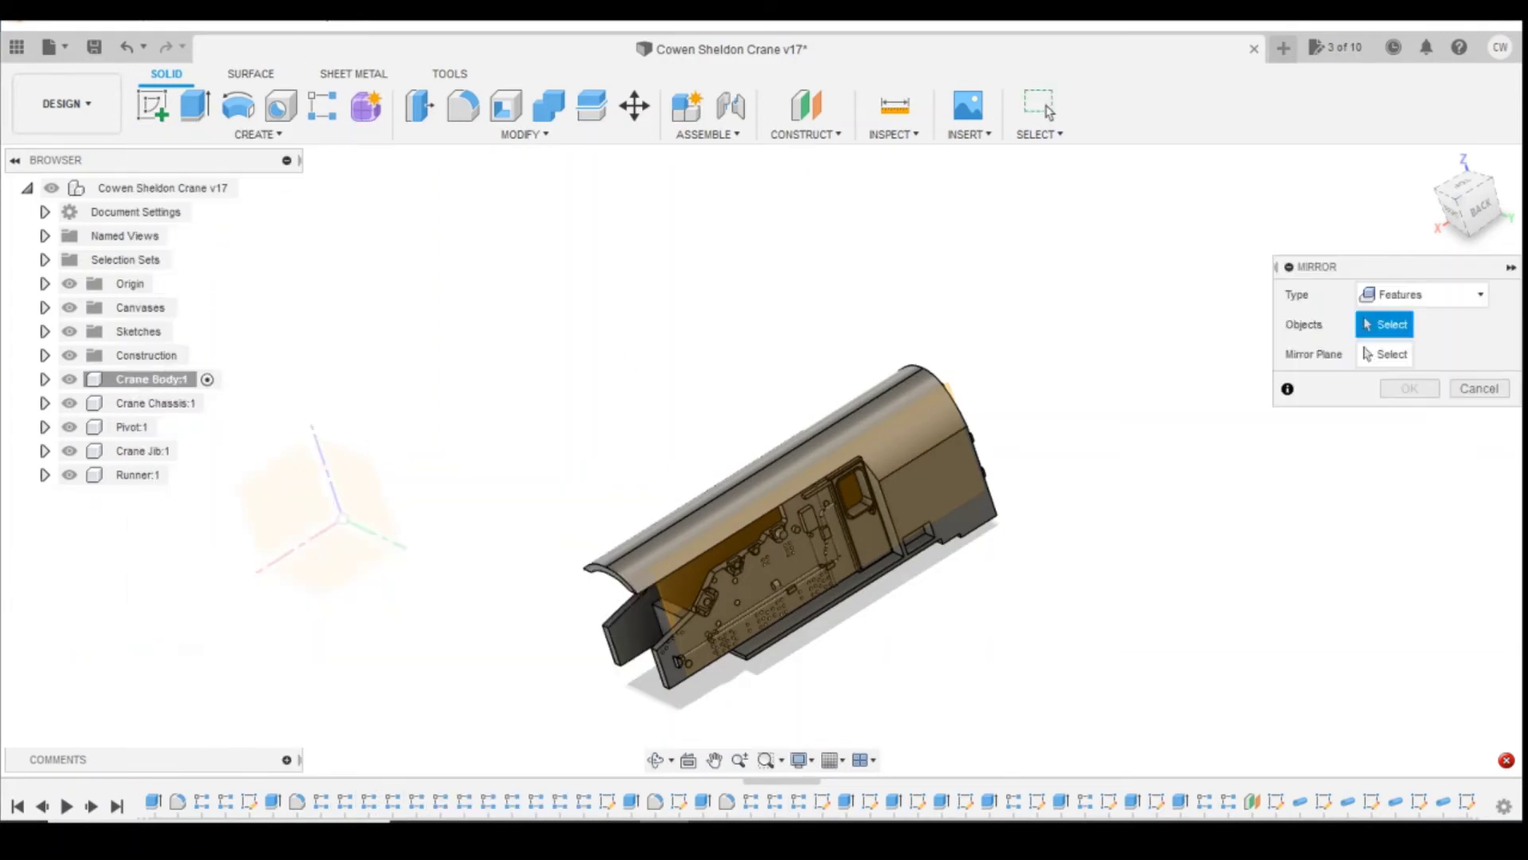
left_click(793, 809)
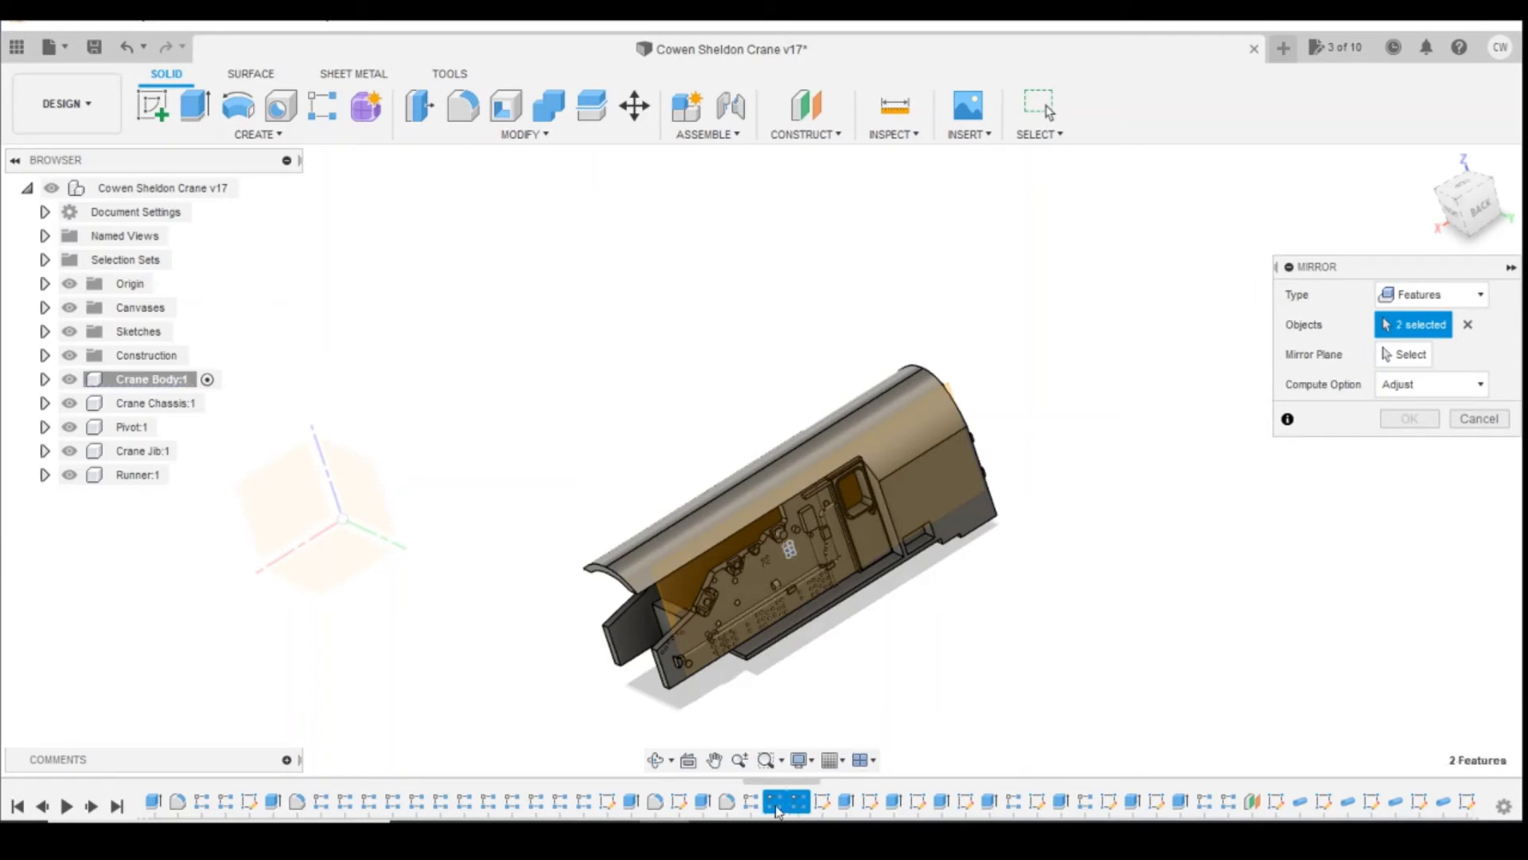
left_click(753, 806)
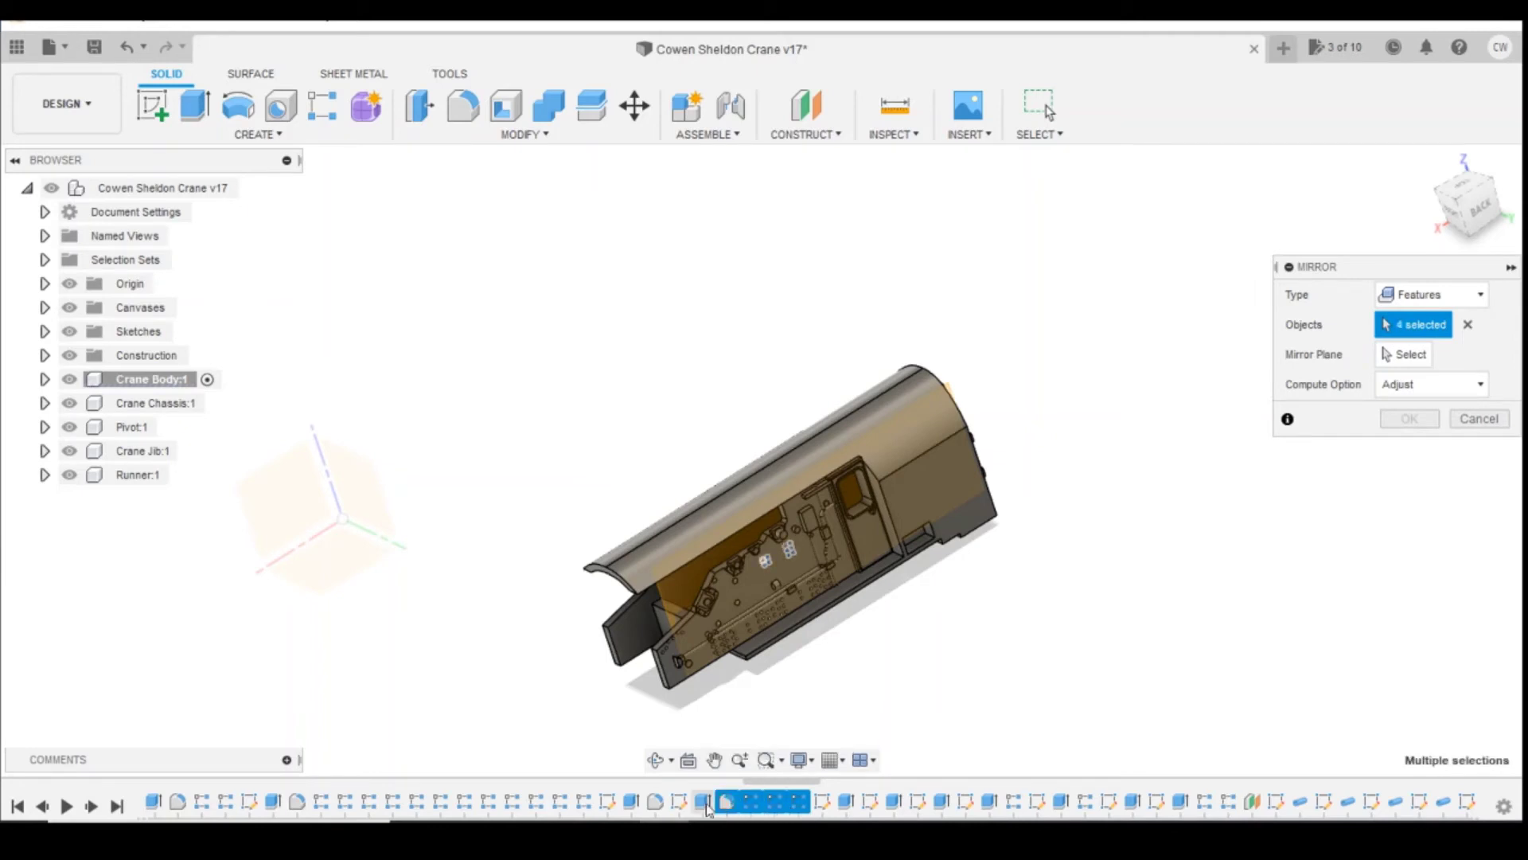
left_click(1405, 354)
left_click(709, 581)
left_click(1414, 422)
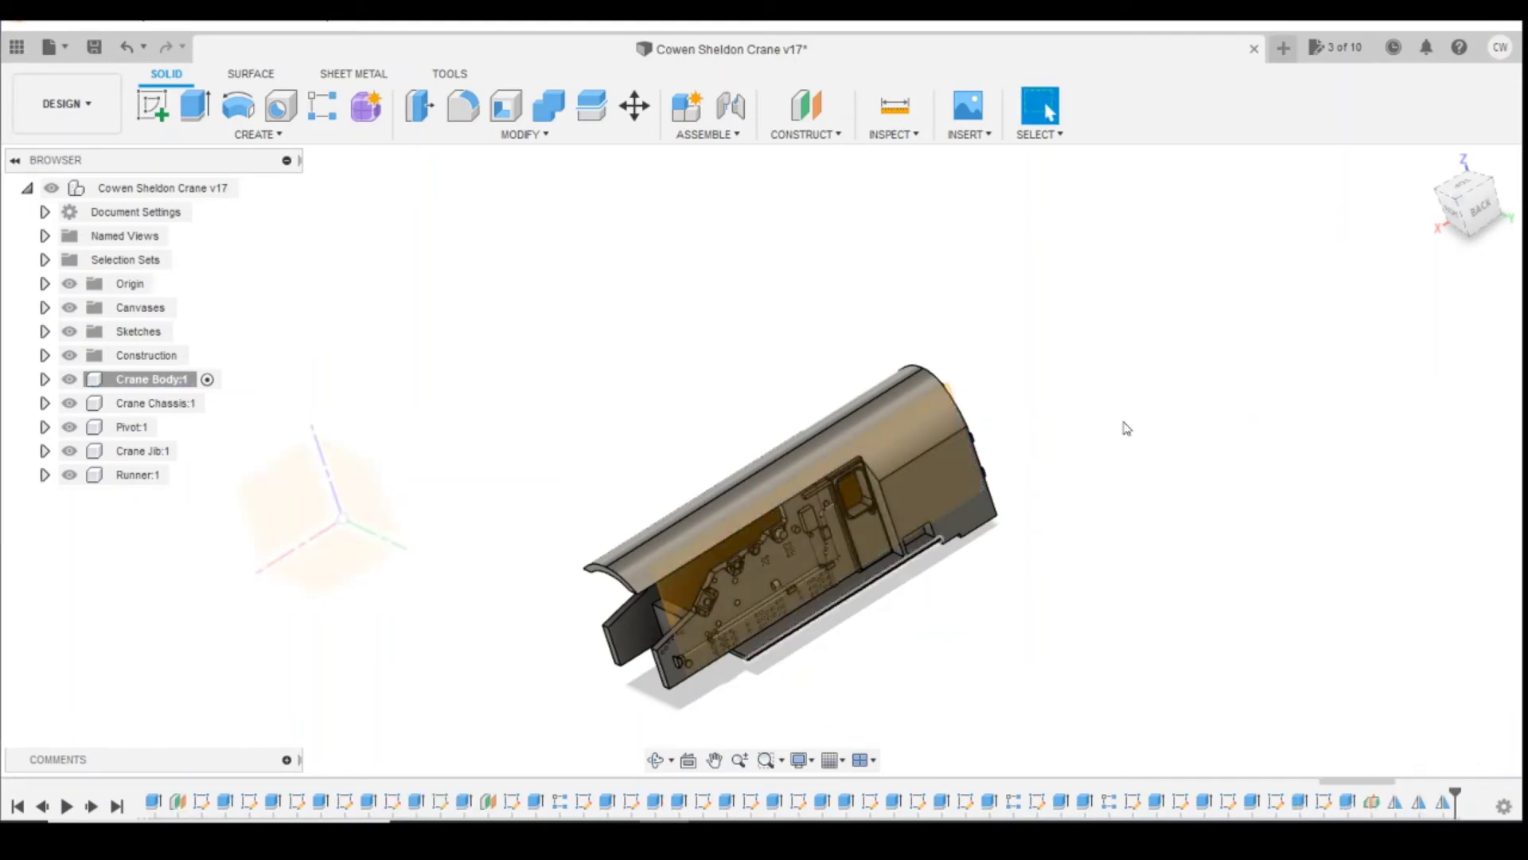
- Mirror only the front-end rivets' extrusion and Fillet5 across the crane body's midplane as features with the Adjust compute option
left_click(1437, 201)
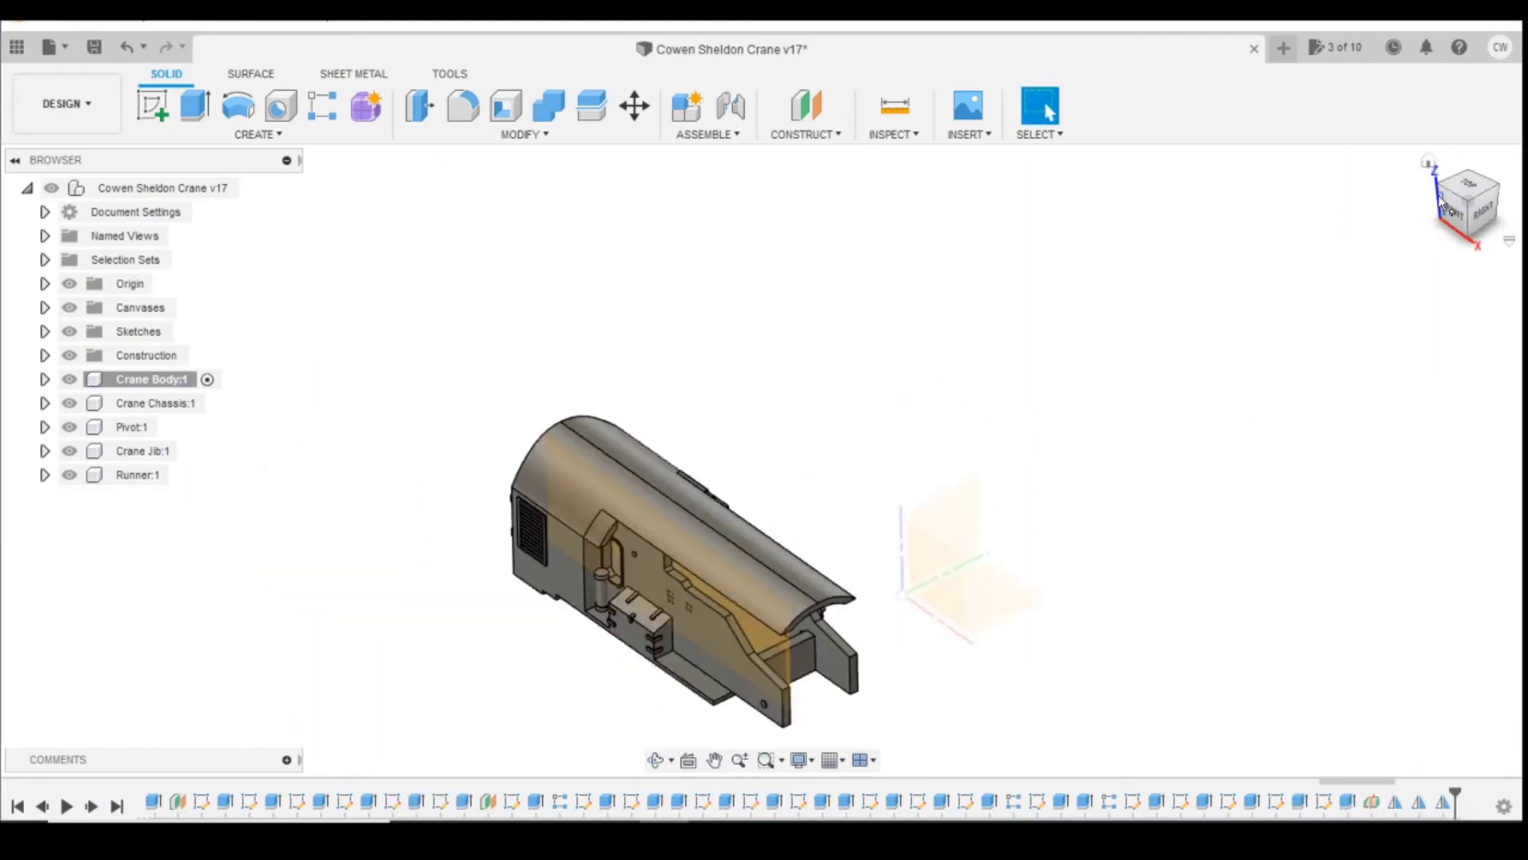
left_click(1503, 195)
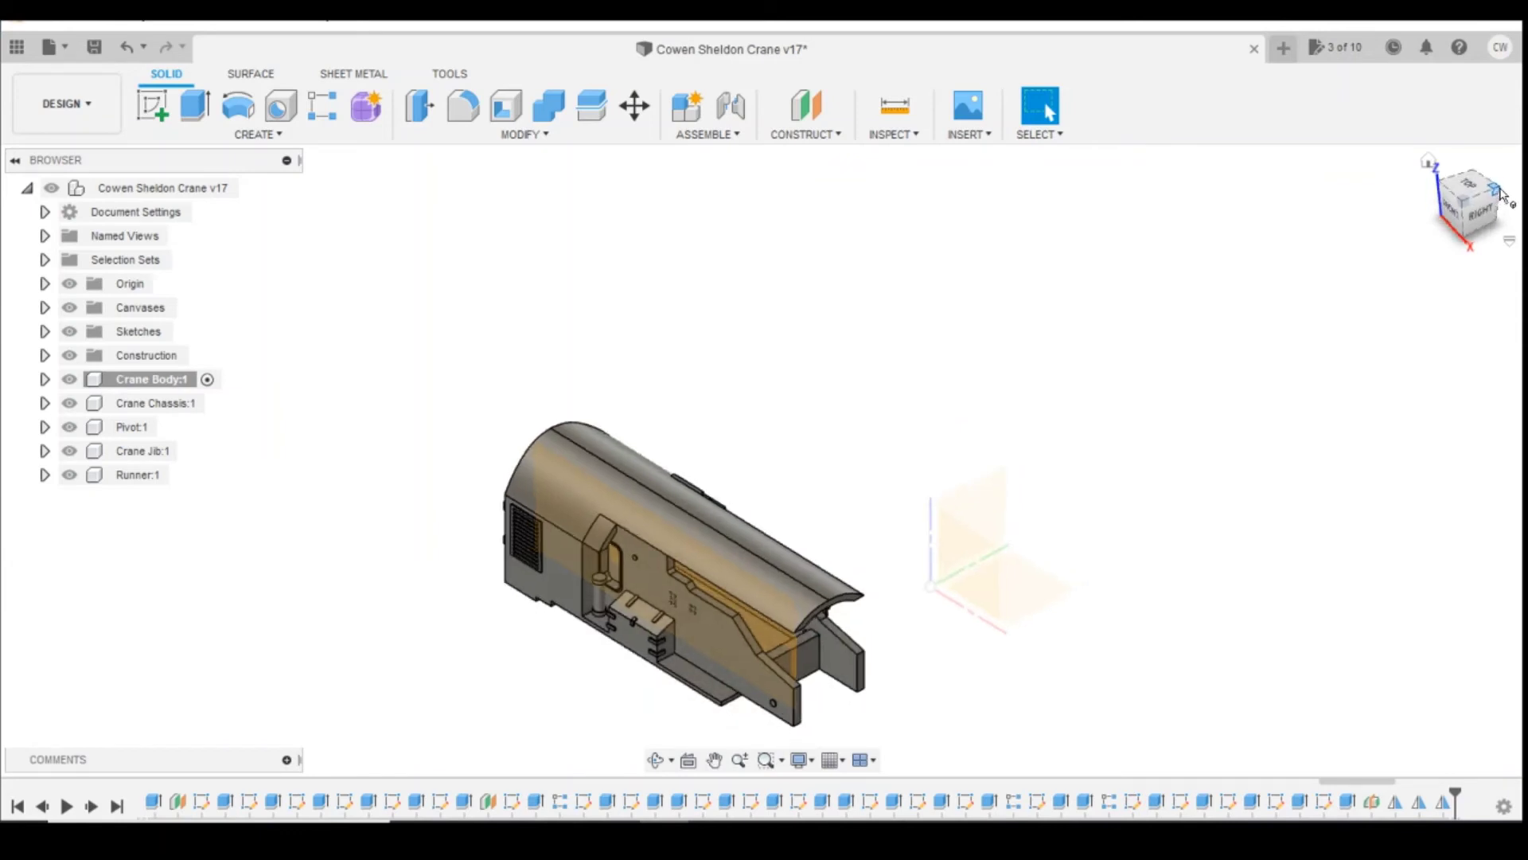
scroll(487, 817, "up", 10)
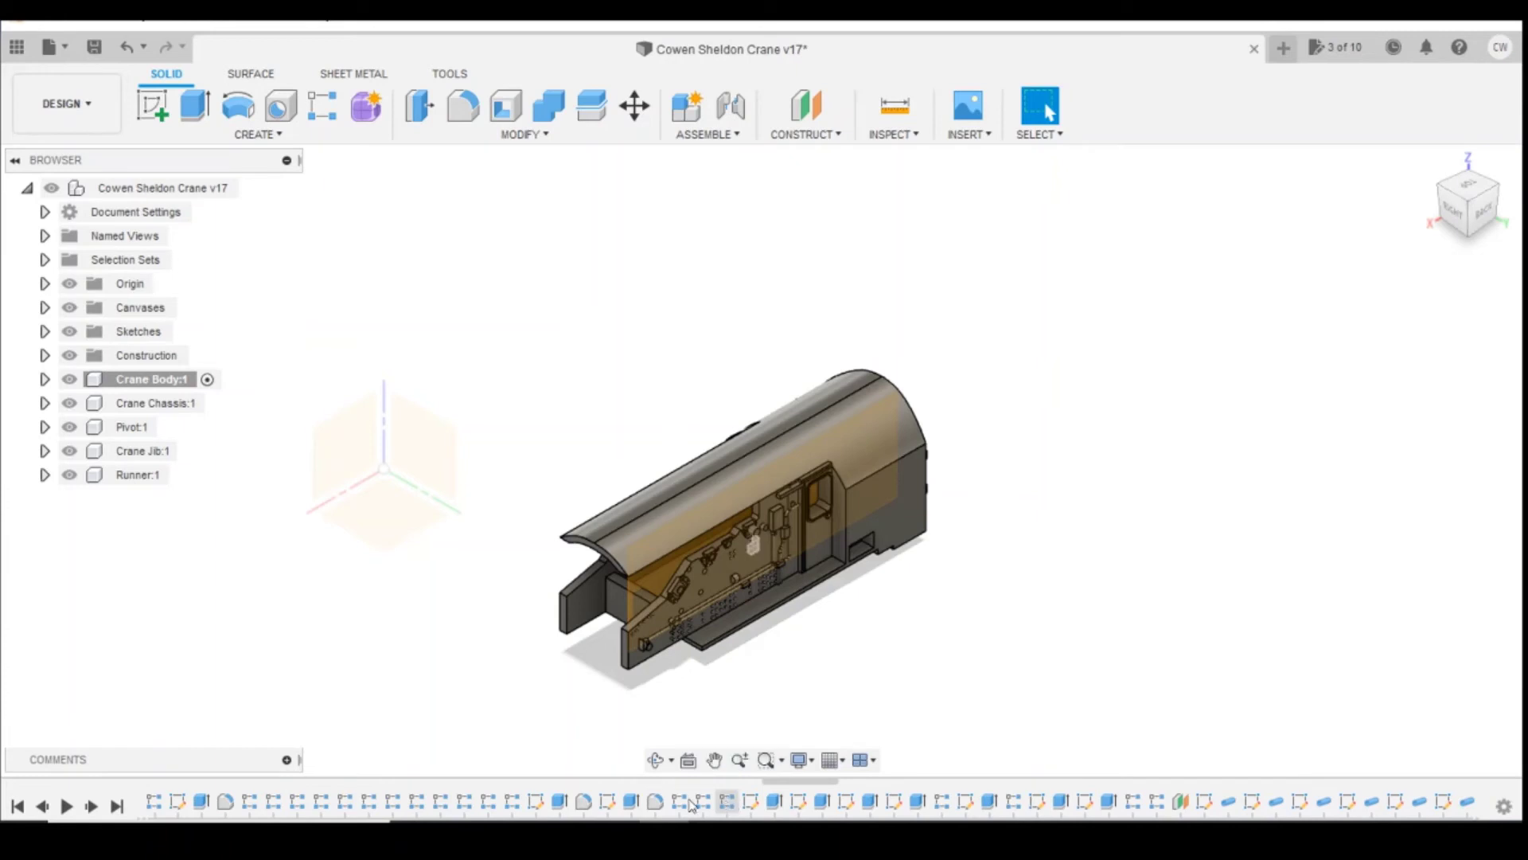
left_click(191, 135)
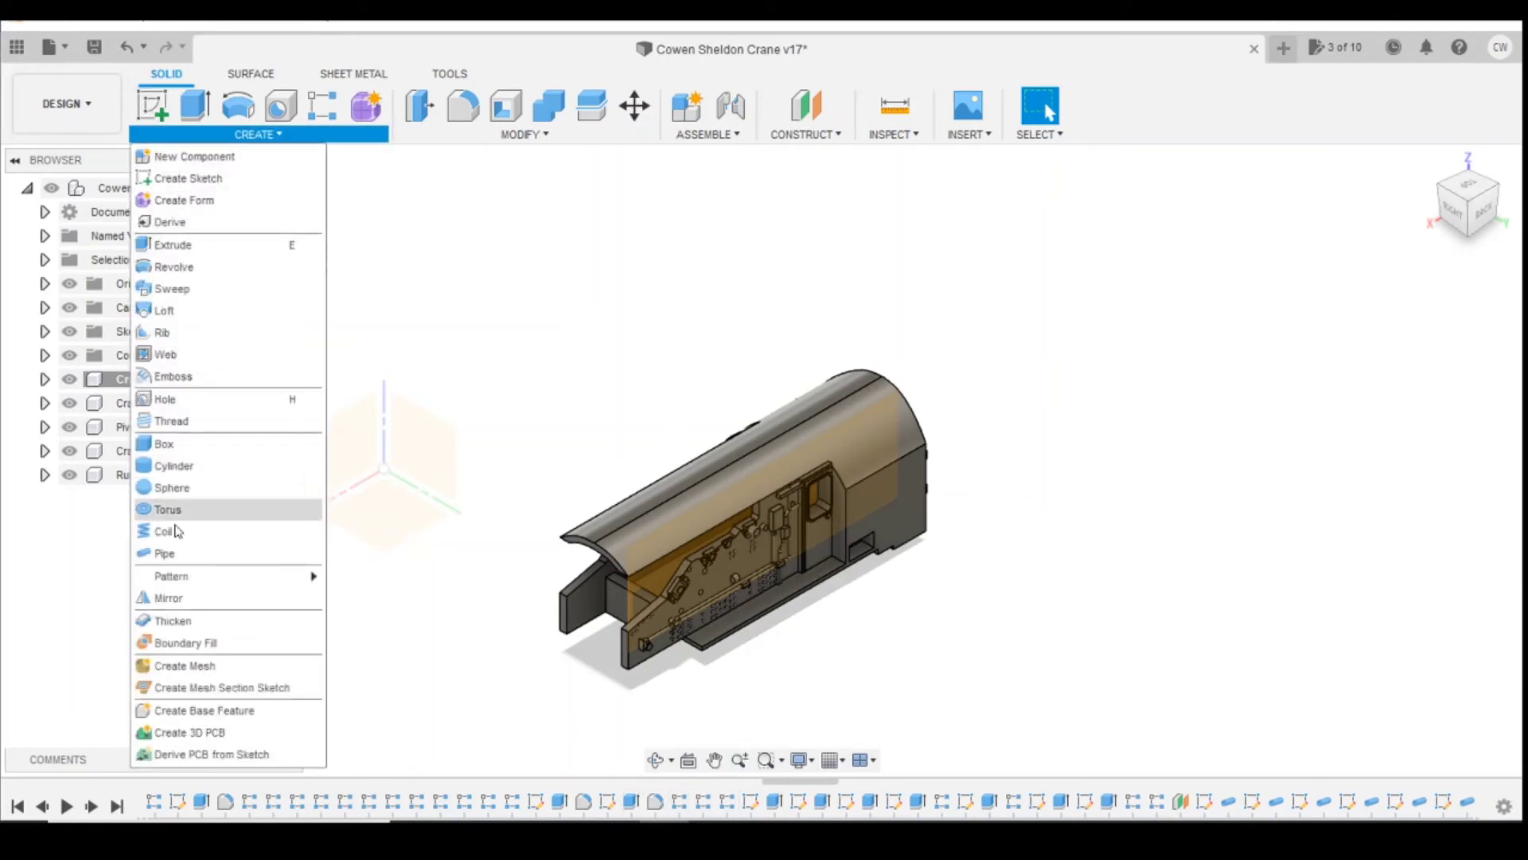
left_click(179, 599)
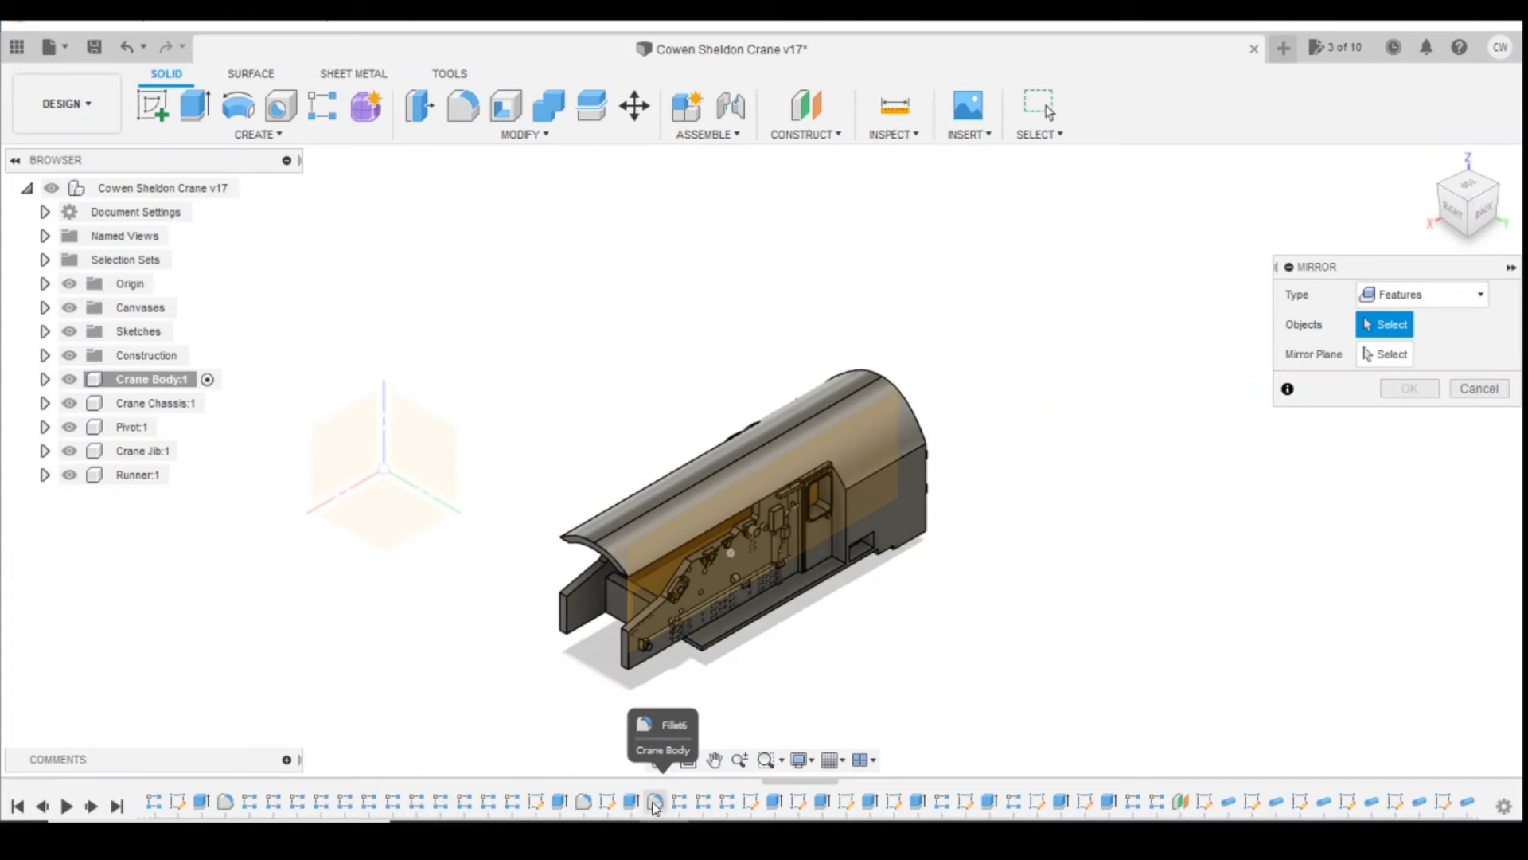
left_click(586, 802)
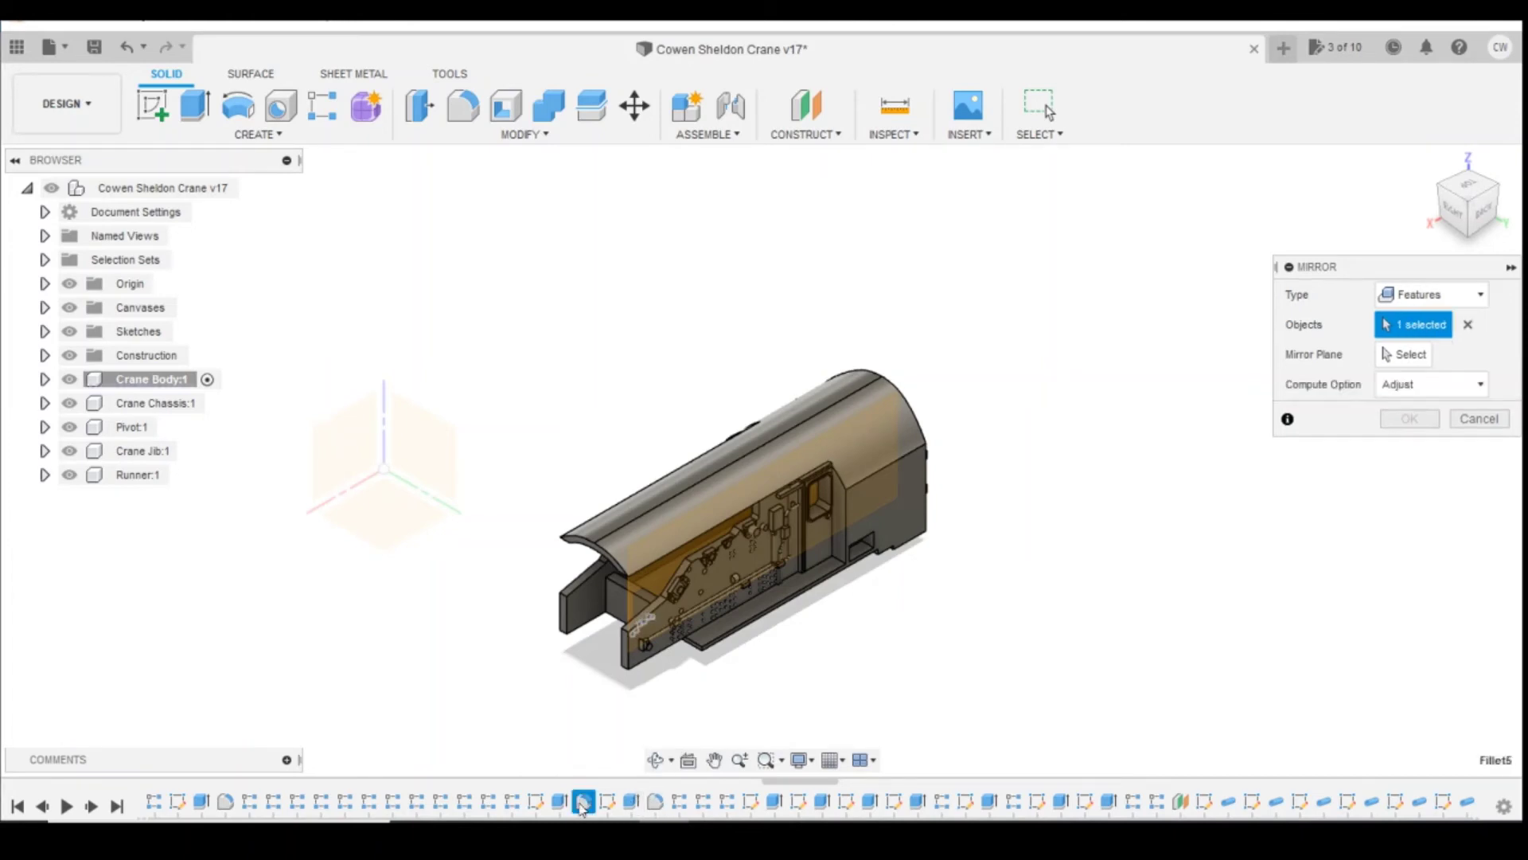
left_click(1411, 355)
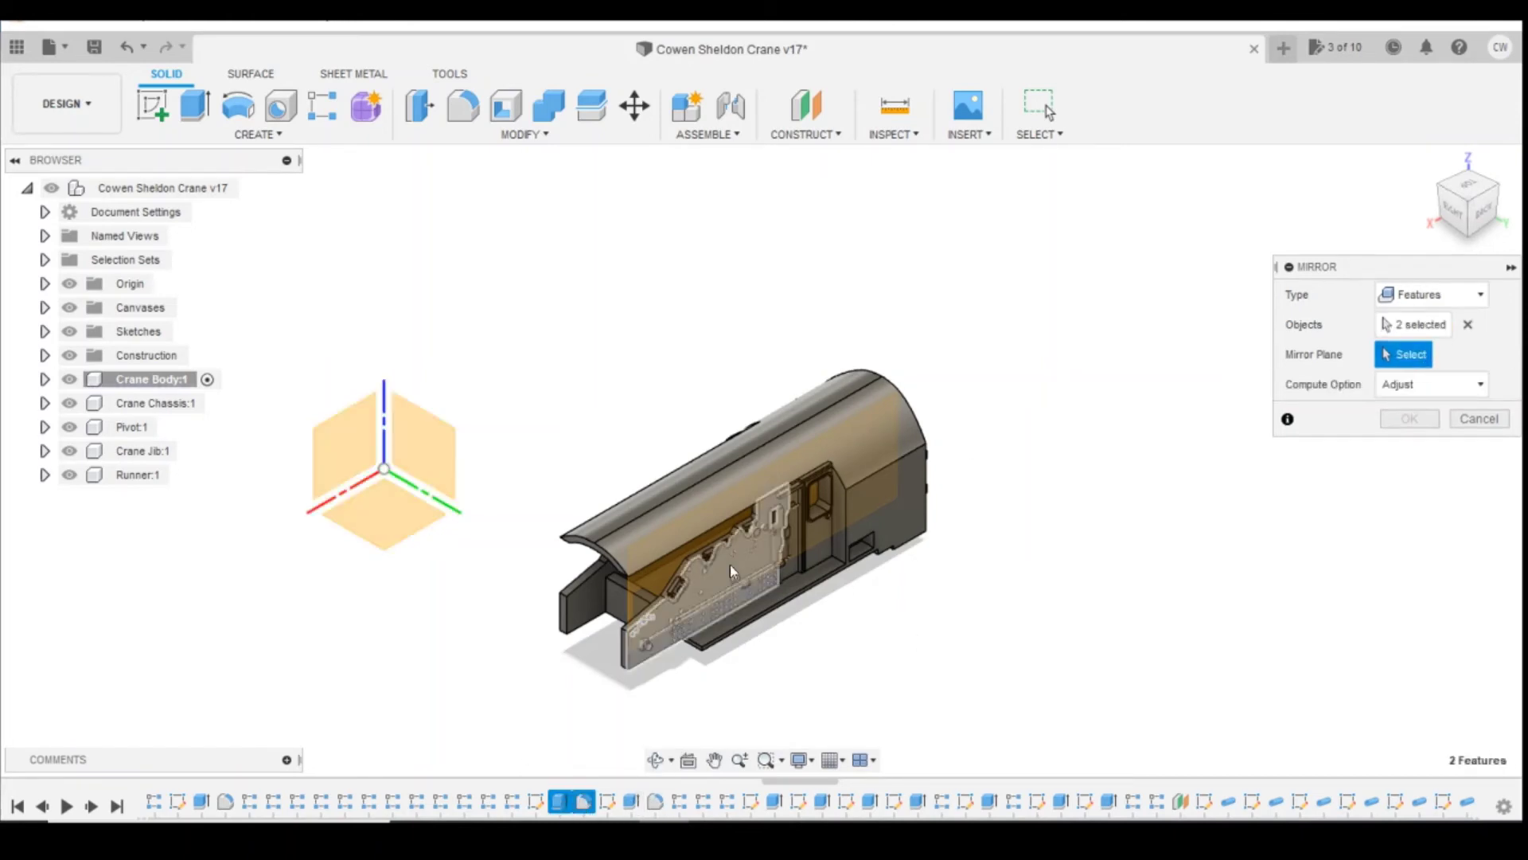
left_click(658, 580)
left_click(1407, 420)
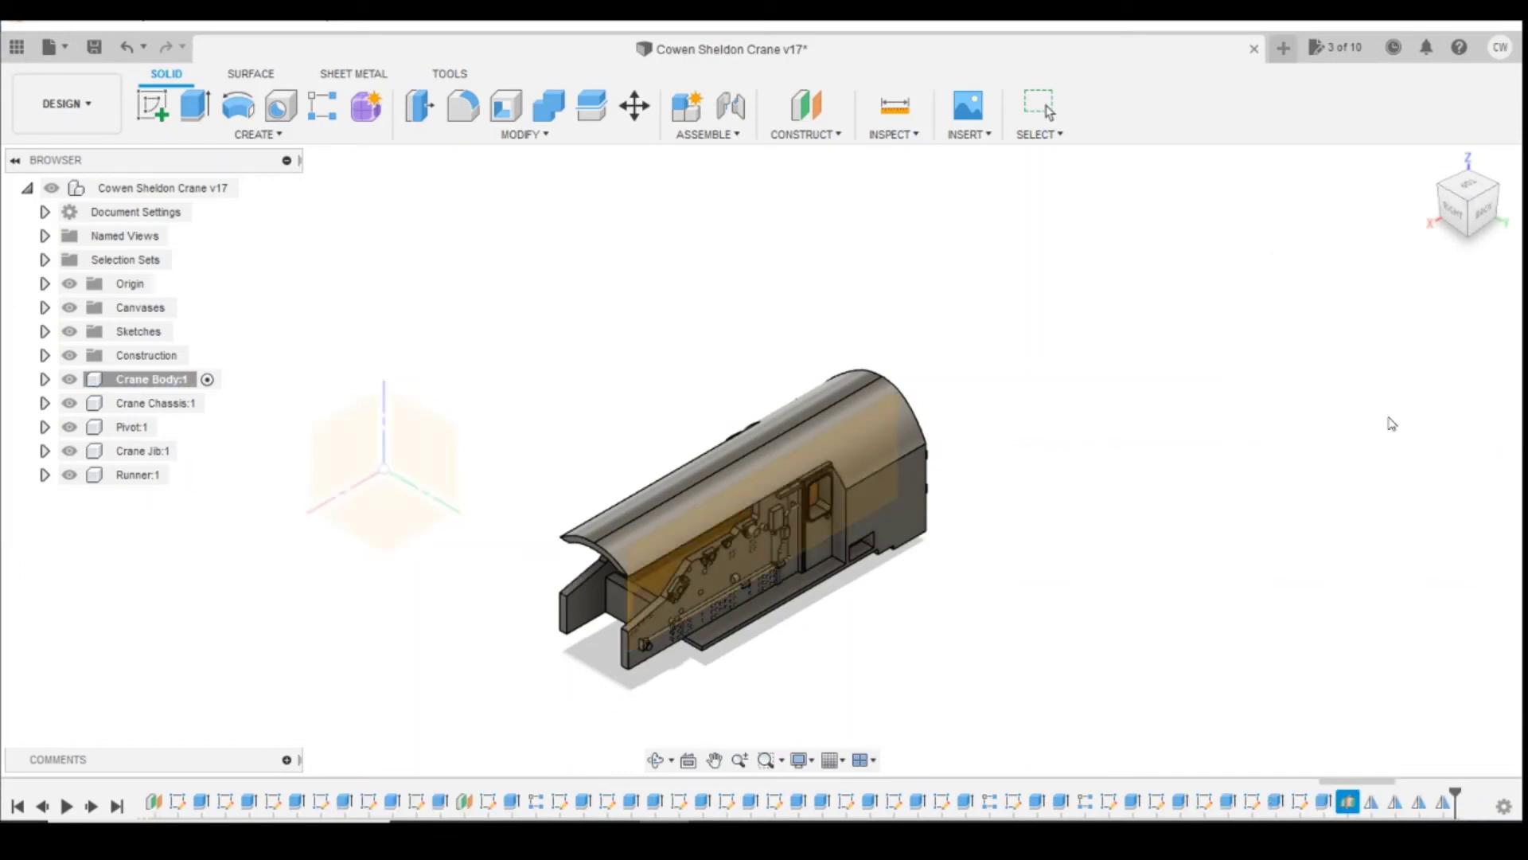
- Try to mirror R-Pattern17, R-Pattern18 and the two following rivet patterns across the crane body's midplane as features with the Adjust compute option
left_click_drag(1459, 183, 1475, 193)
mouse_move(1114, 510)
middle_mouse_down("shift")
mouse_move(963, 605)
mouse_move(832, 658)
middle_mouse_up("shift")
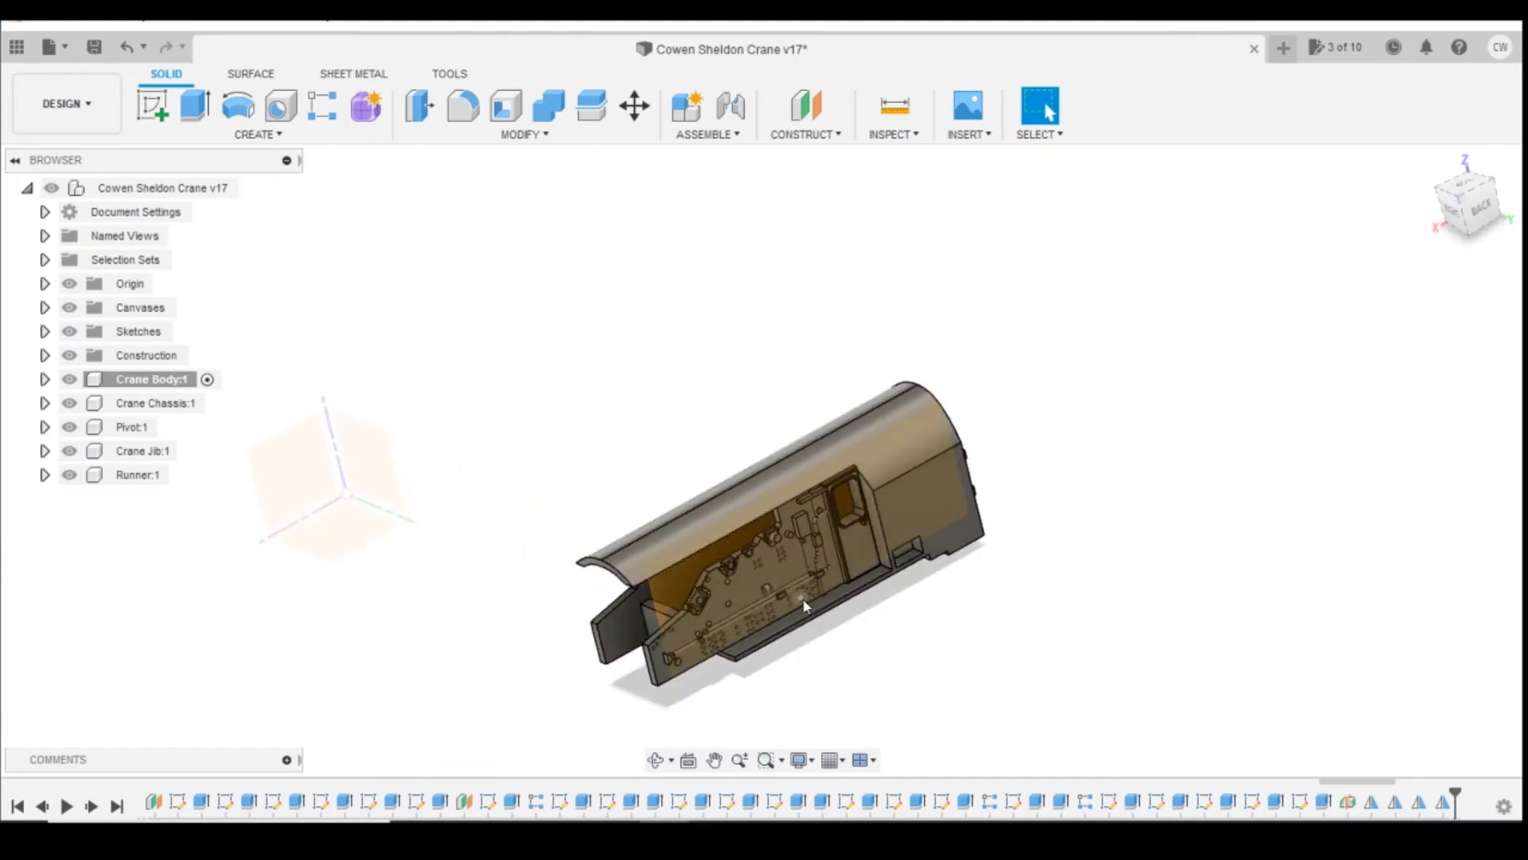
left_click(254, 134)
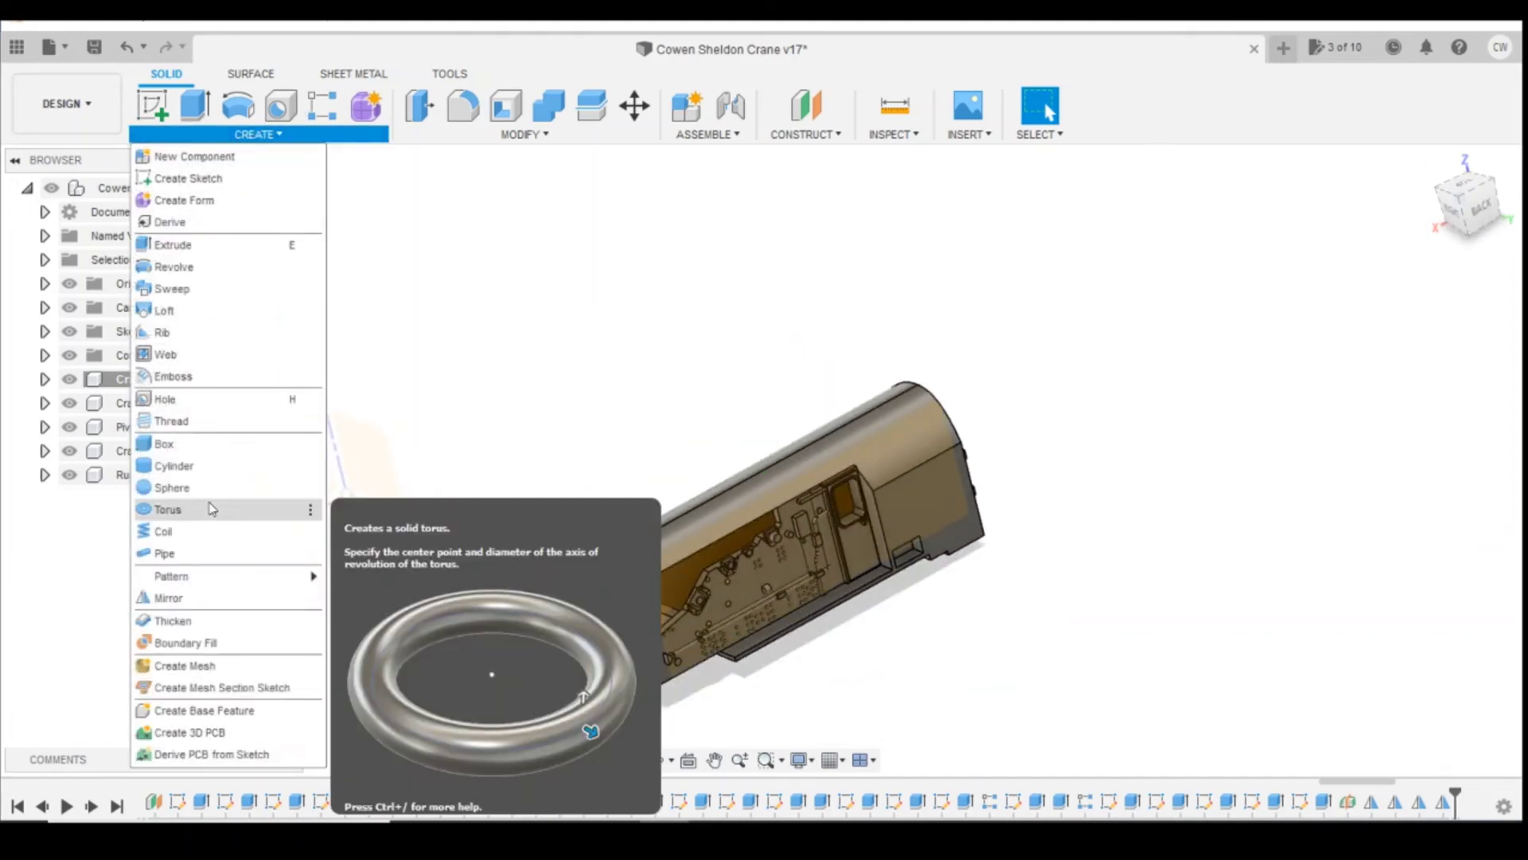
left_click(168, 597)
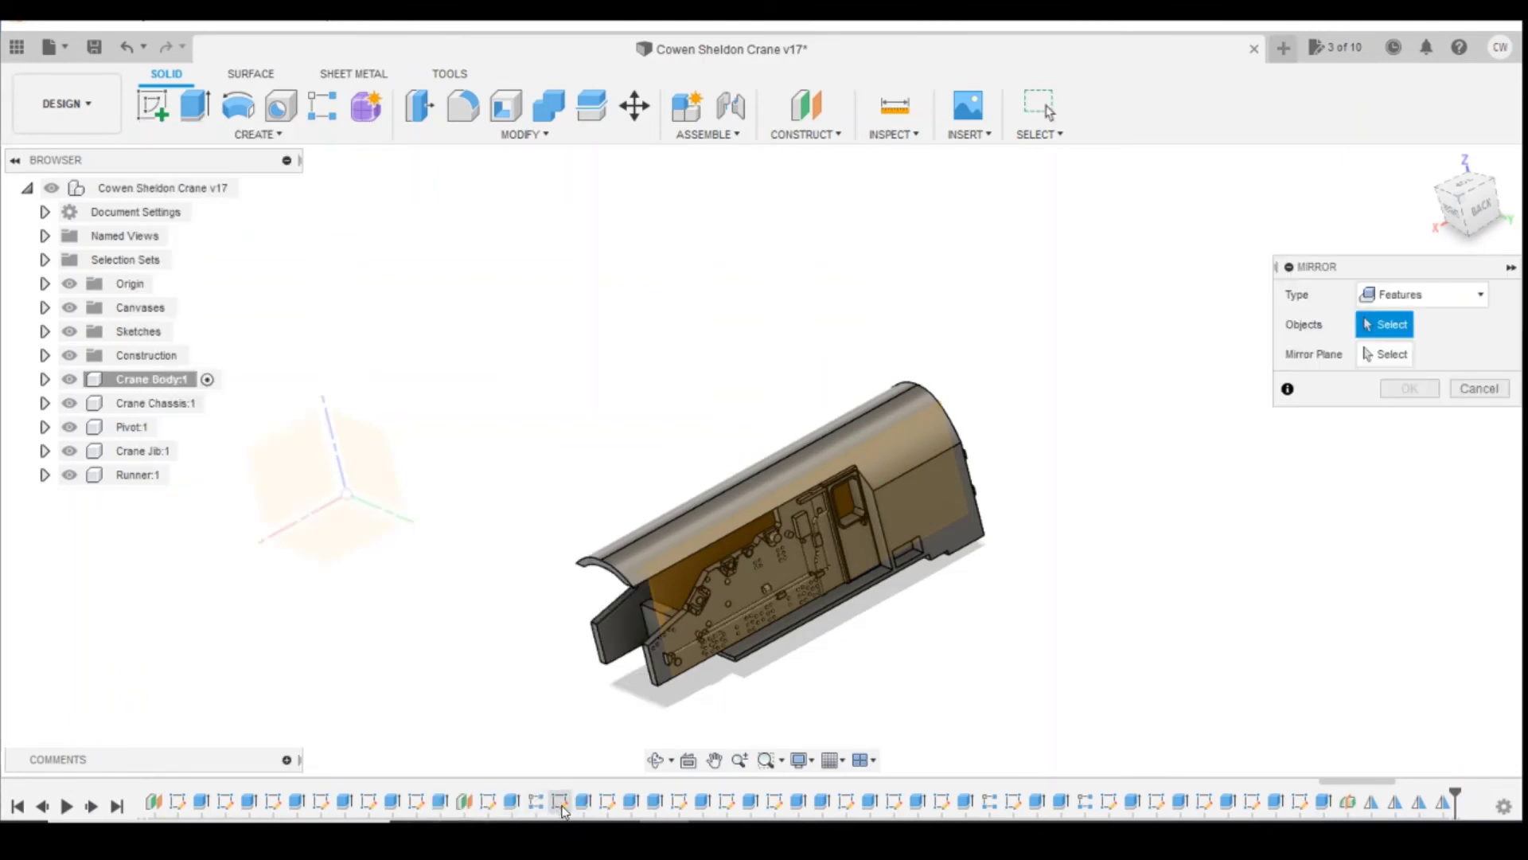
scroll(612, 802, "up", 10)
scroll(609, 772, "up", 3)
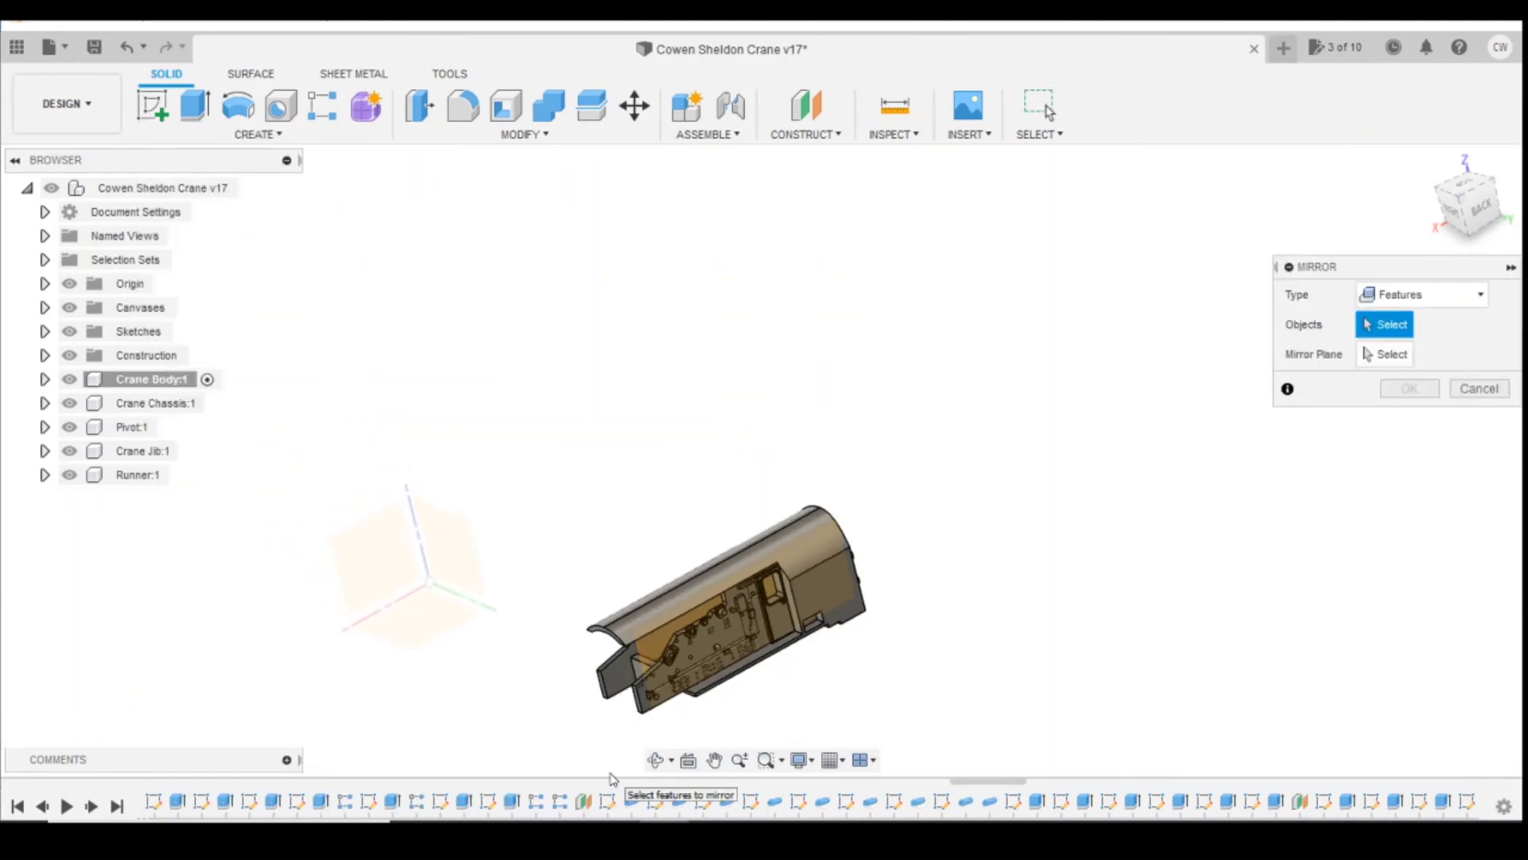
scroll(611, 778, "up", 3)
scroll(503, 800, "up", 5)
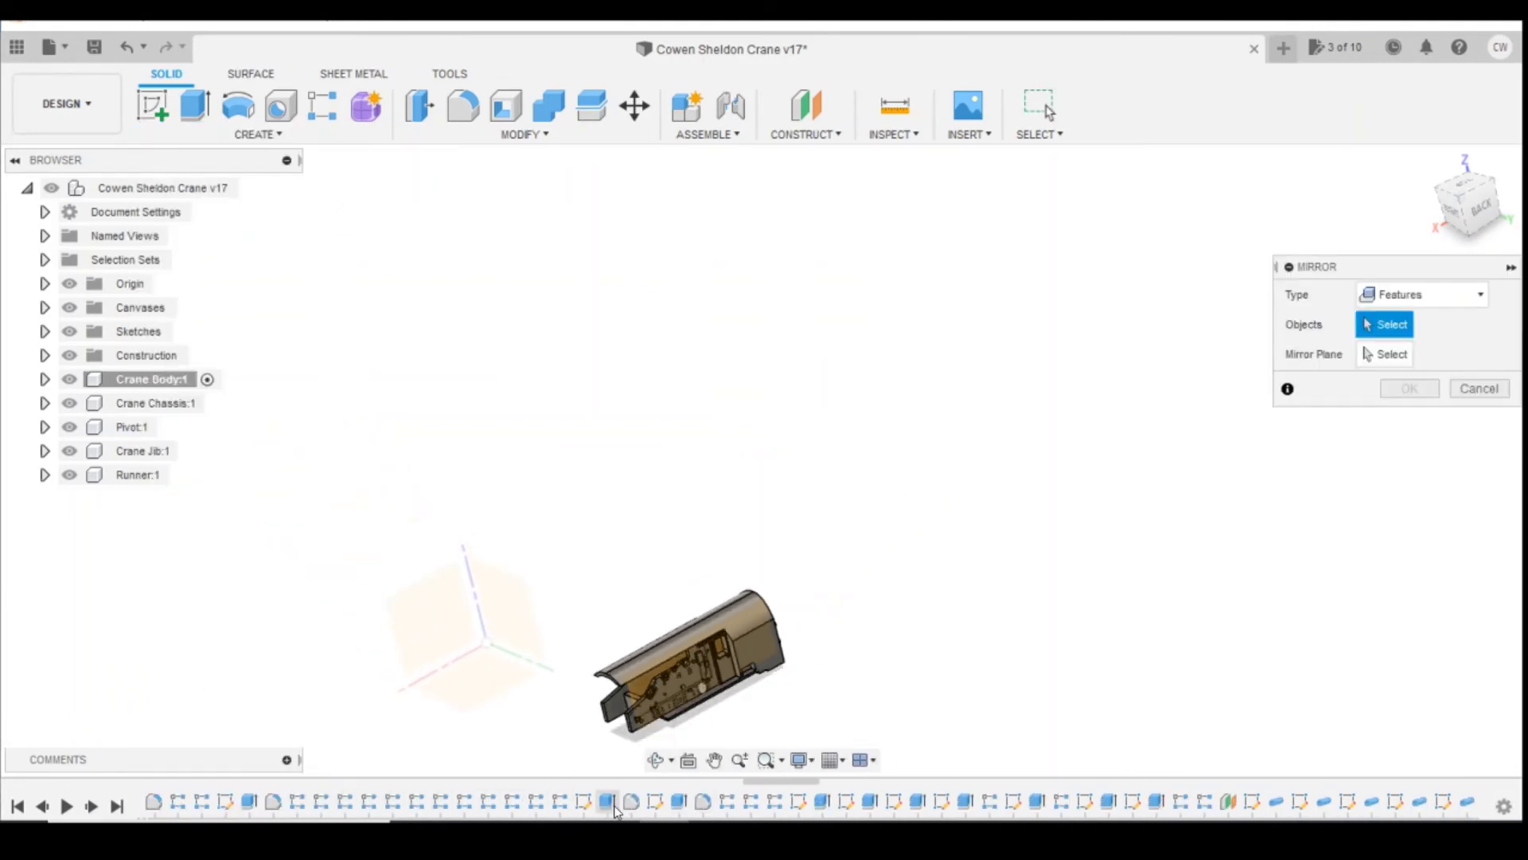
scroll(605, 768, "down", 8)
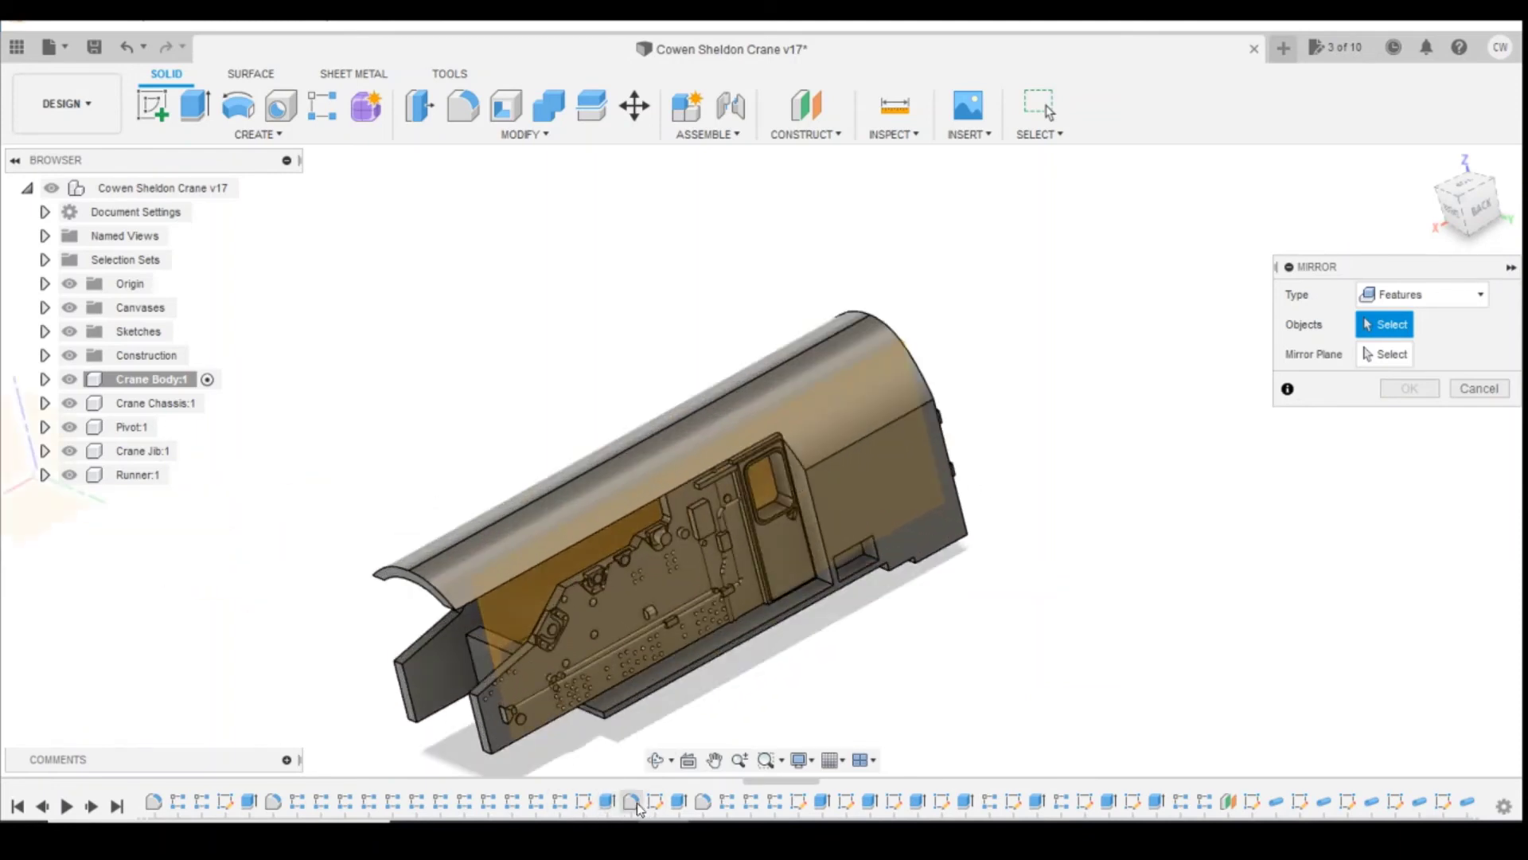
left_click(561, 803)
left_click(538, 802)
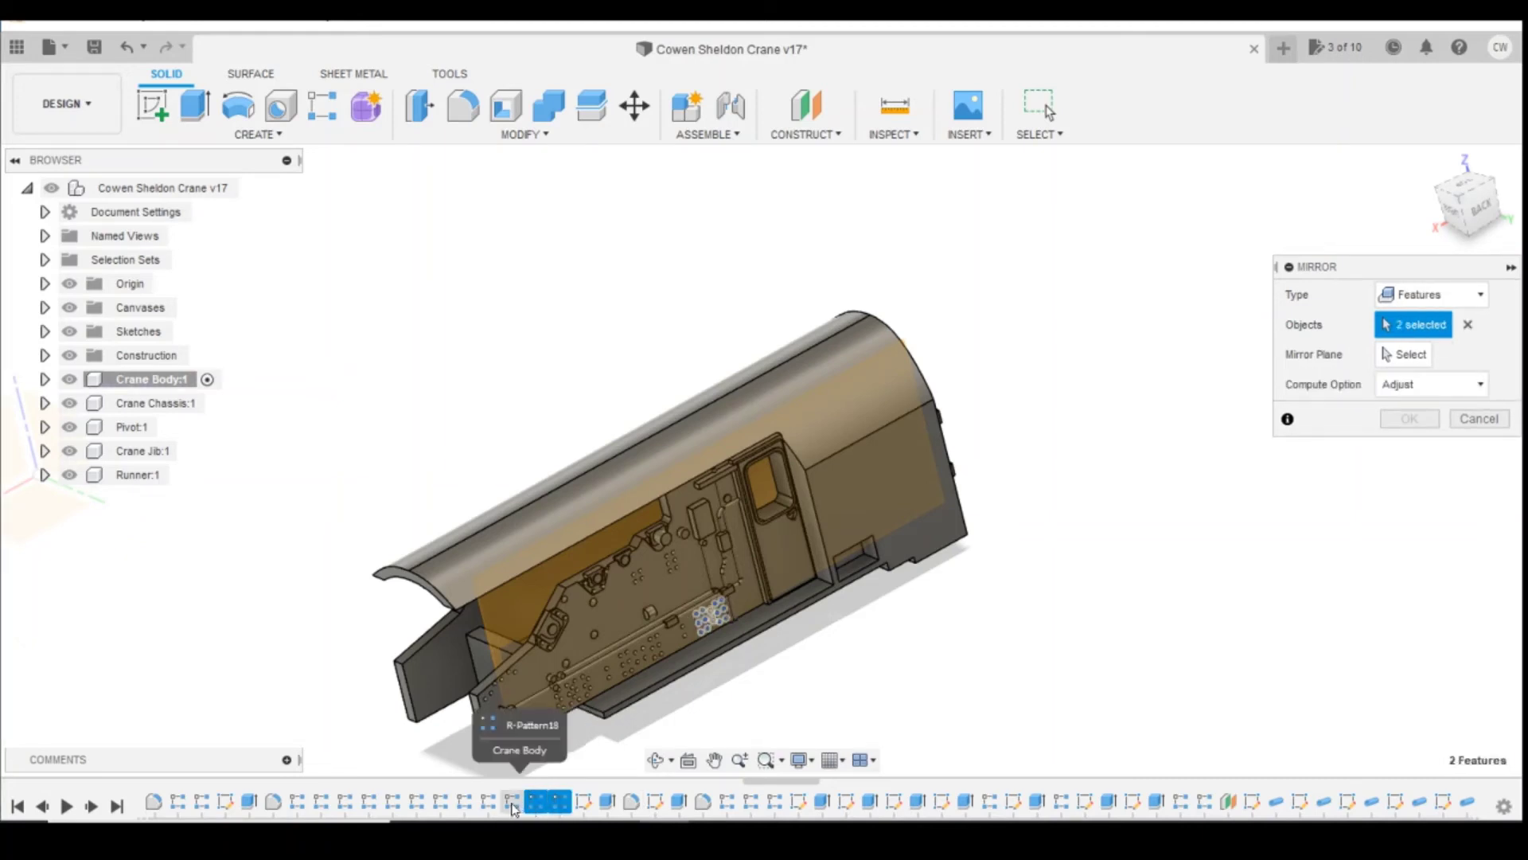
left_click(512, 802)
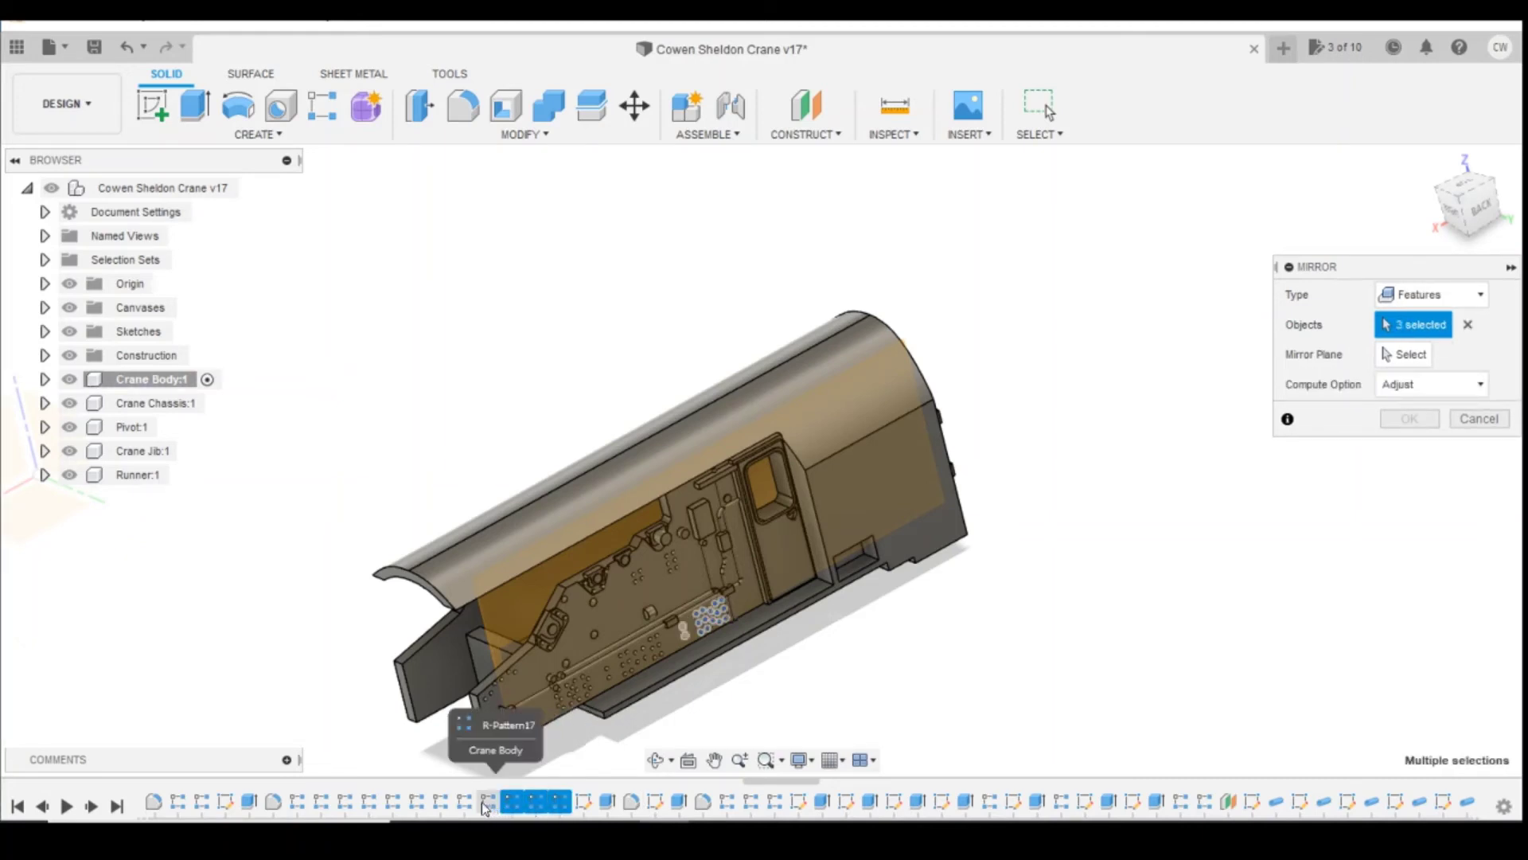
left_click(487, 803)
left_click(1389, 354)
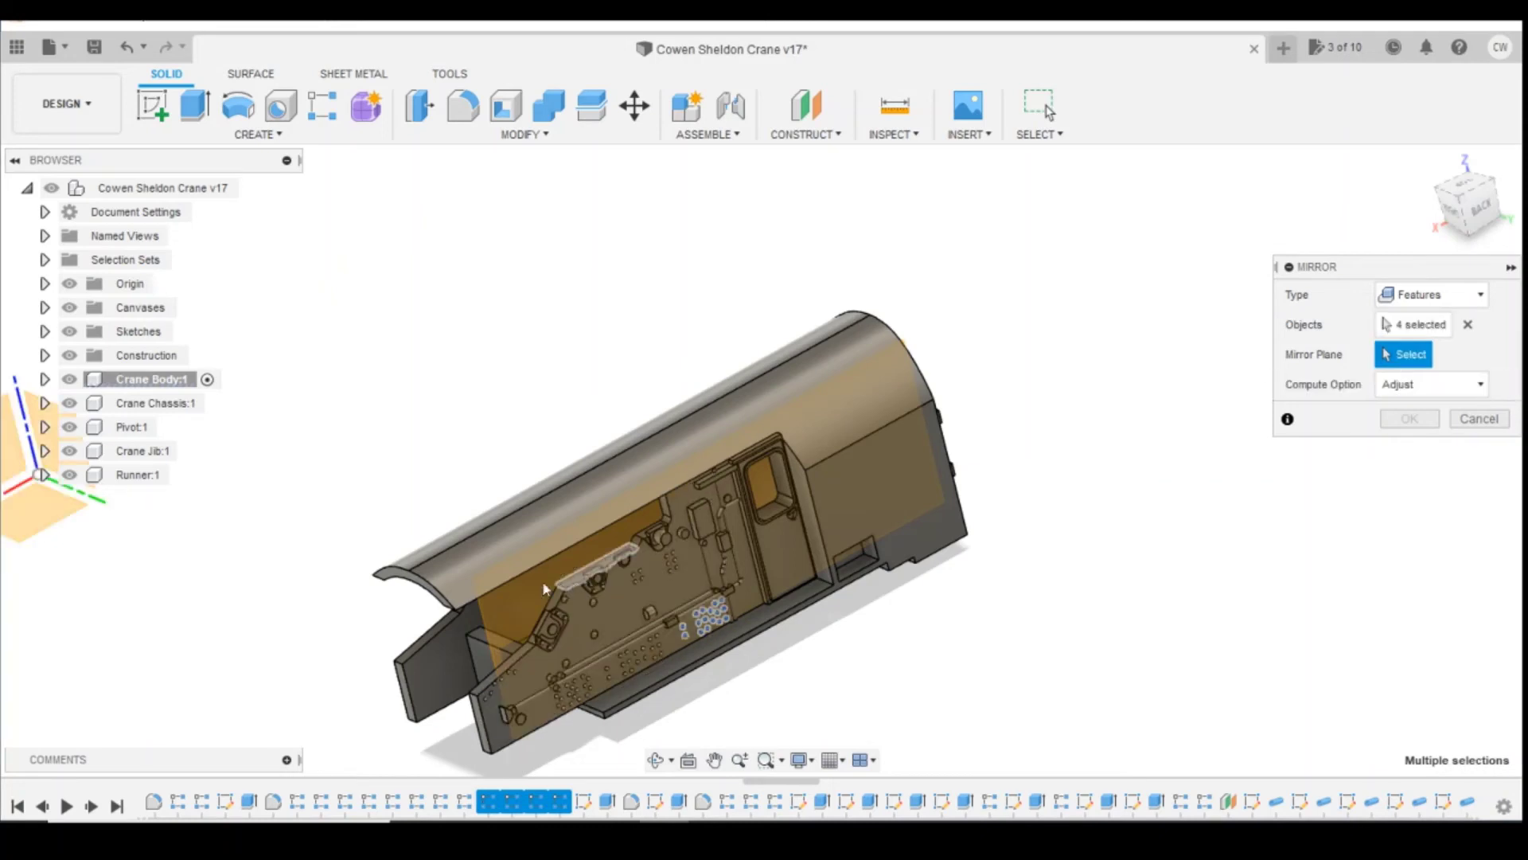
left_click(535, 591)
left_click(1387, 421)
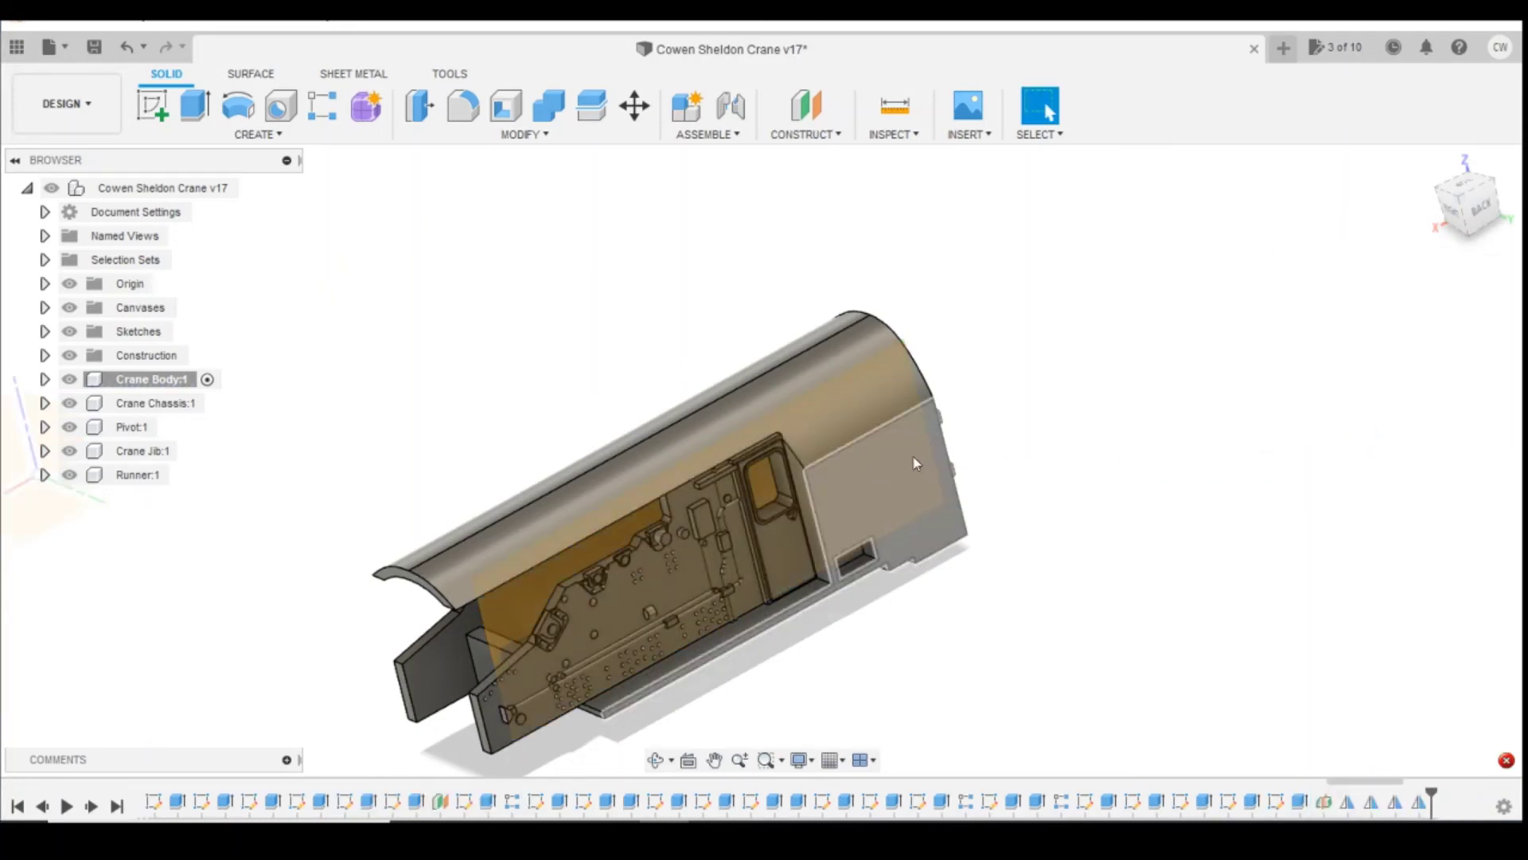
- Start a feature mirror with Extrude46, its fillet and the eight rivet patterns that follow along the side plate's lower edge
left_click(240, 137)
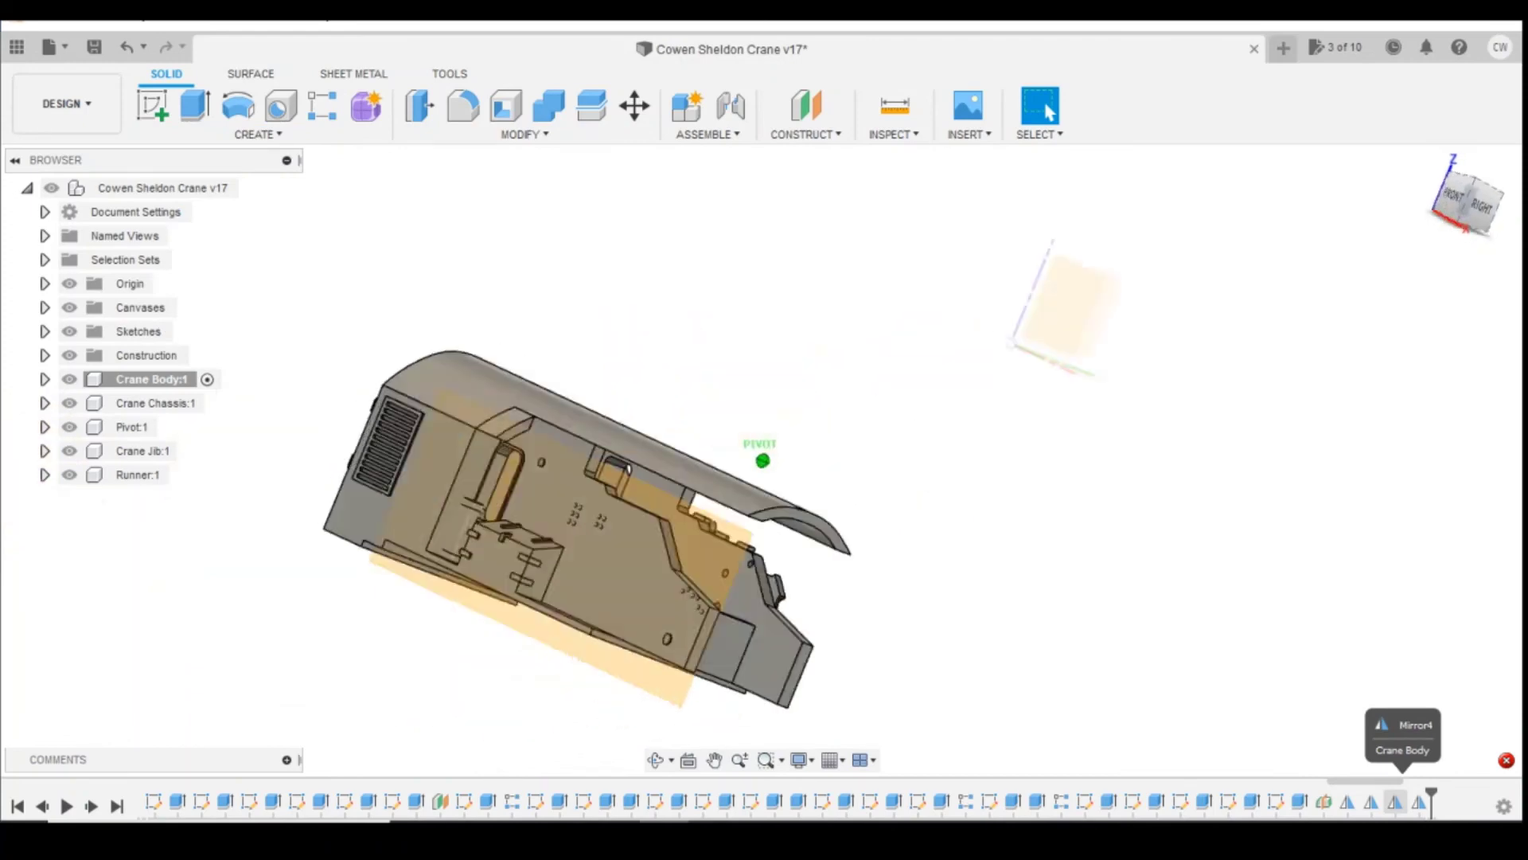
middle_click_drag(776, 458, 766, 529, "shift")
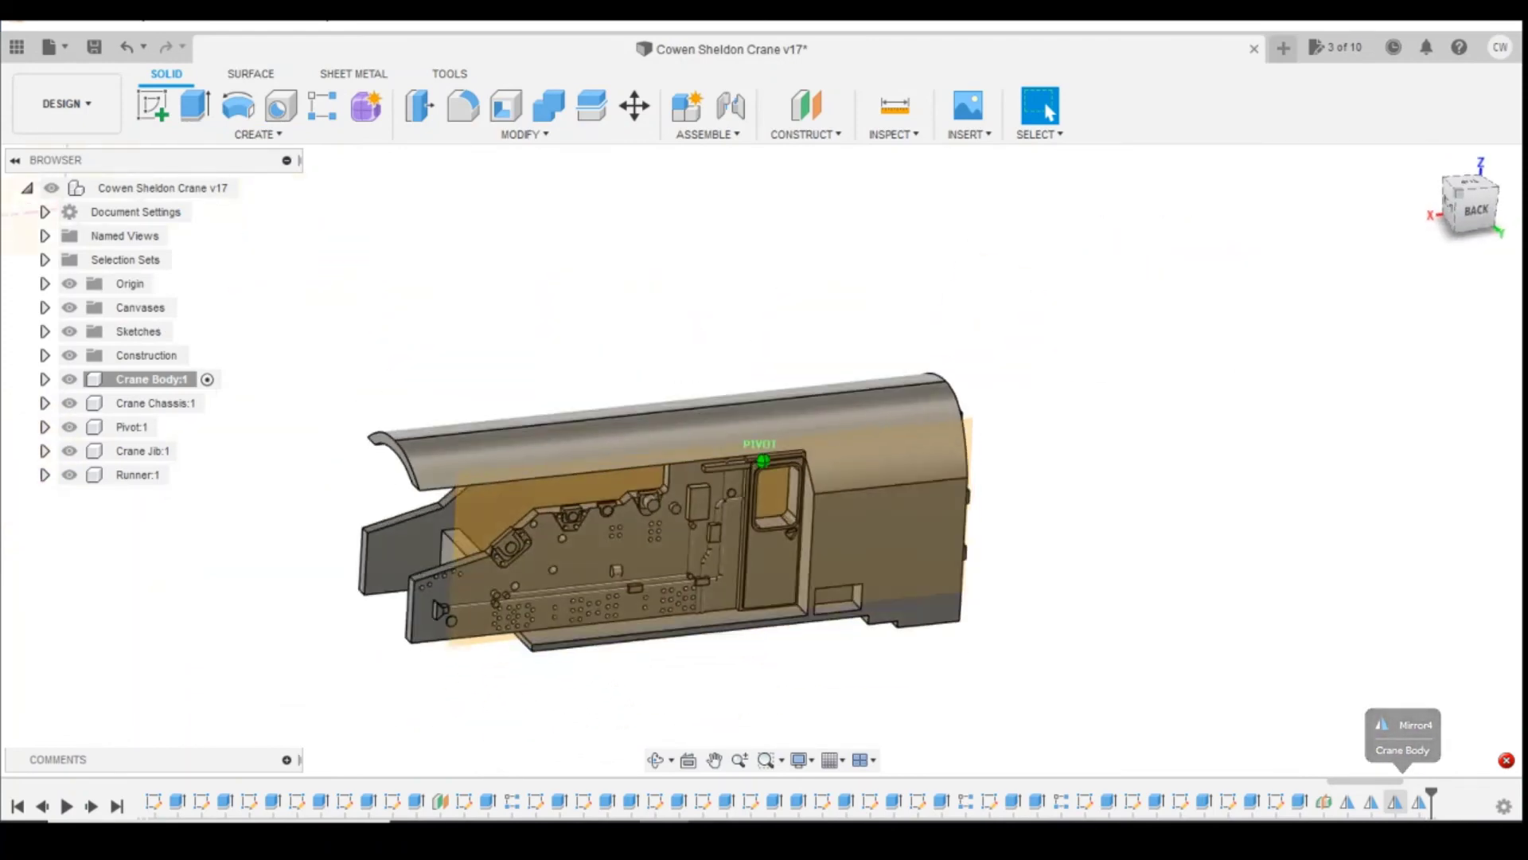
left_click(286, 133)
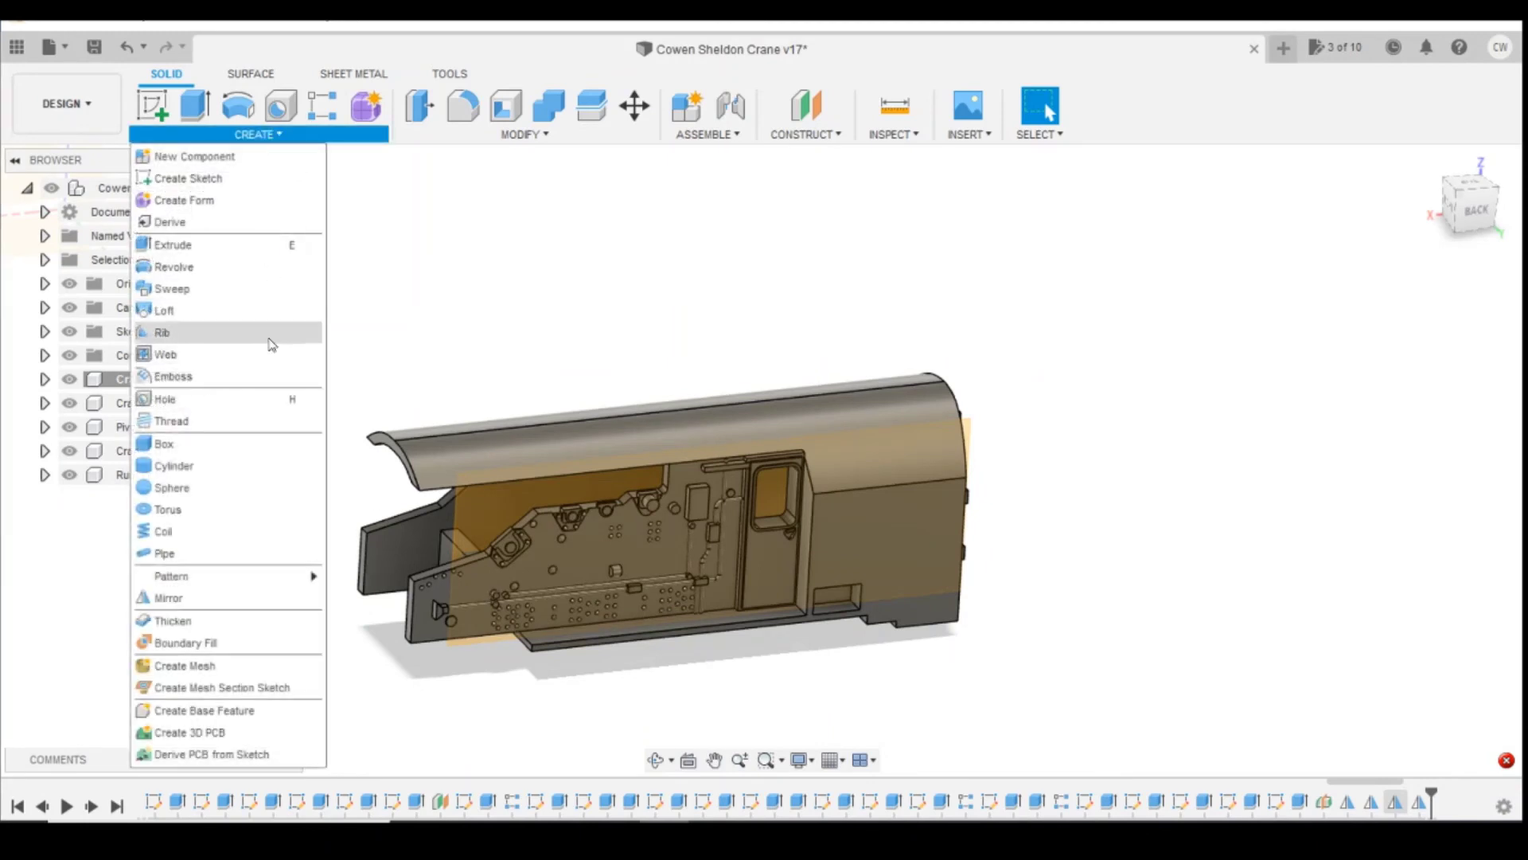
left_click(179, 597)
scroll(320, 810, "up", 10)
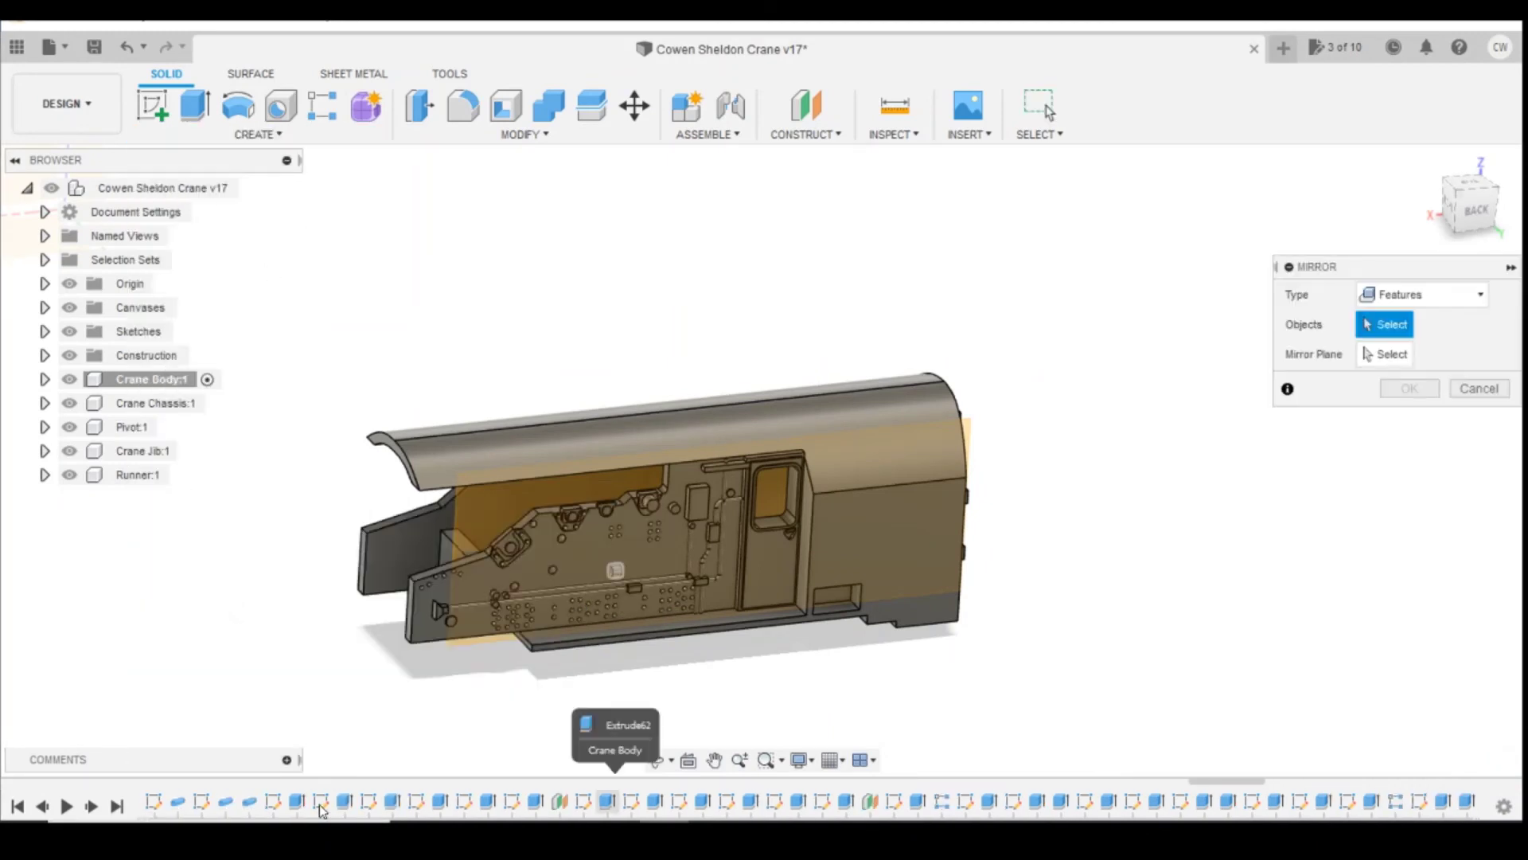
scroll(320, 810, "up", 3)
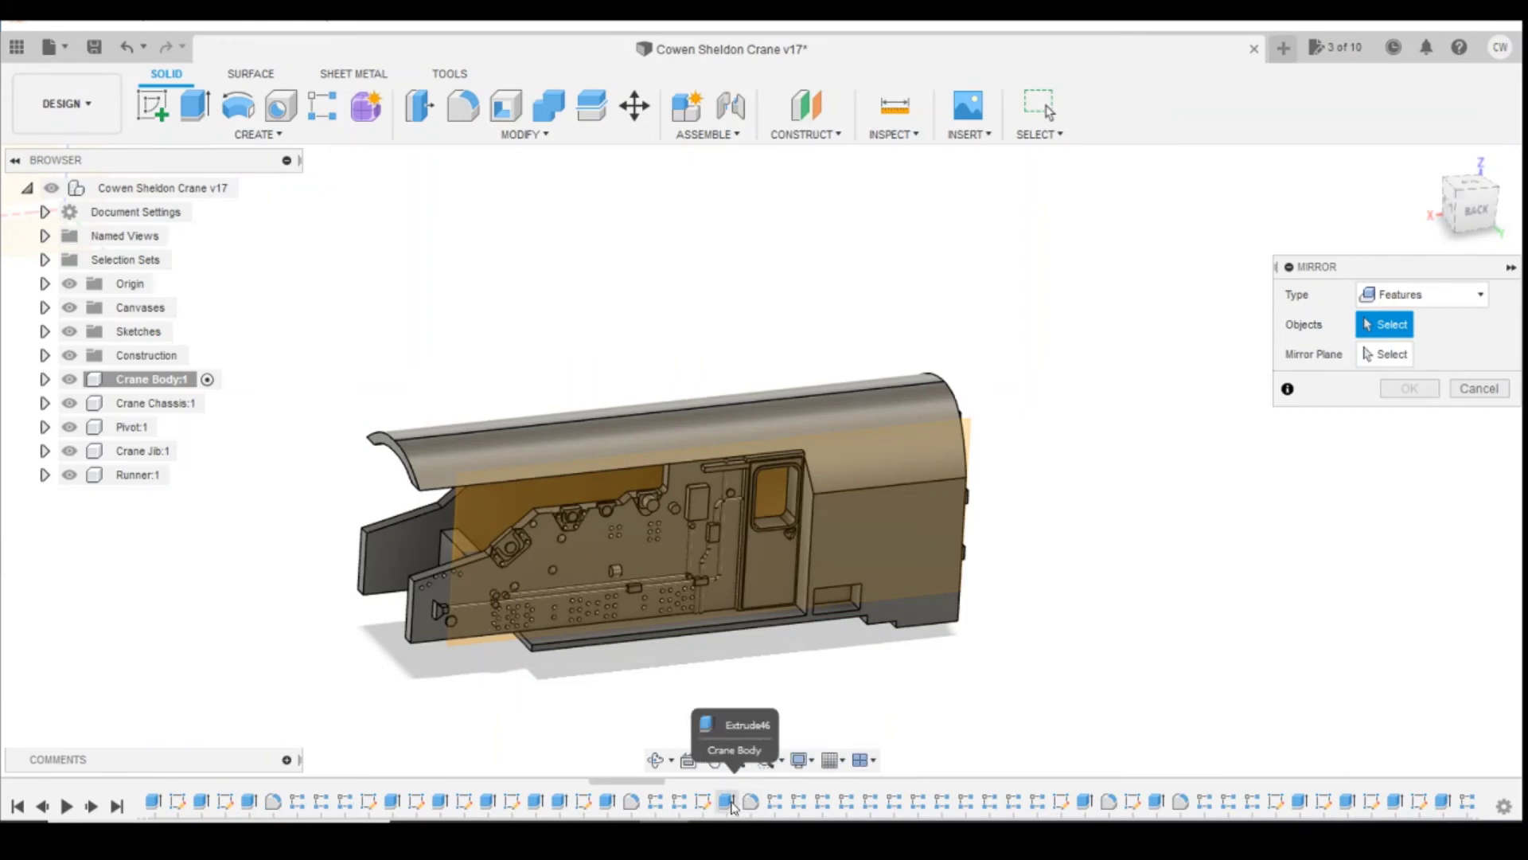
left_click(734, 805)
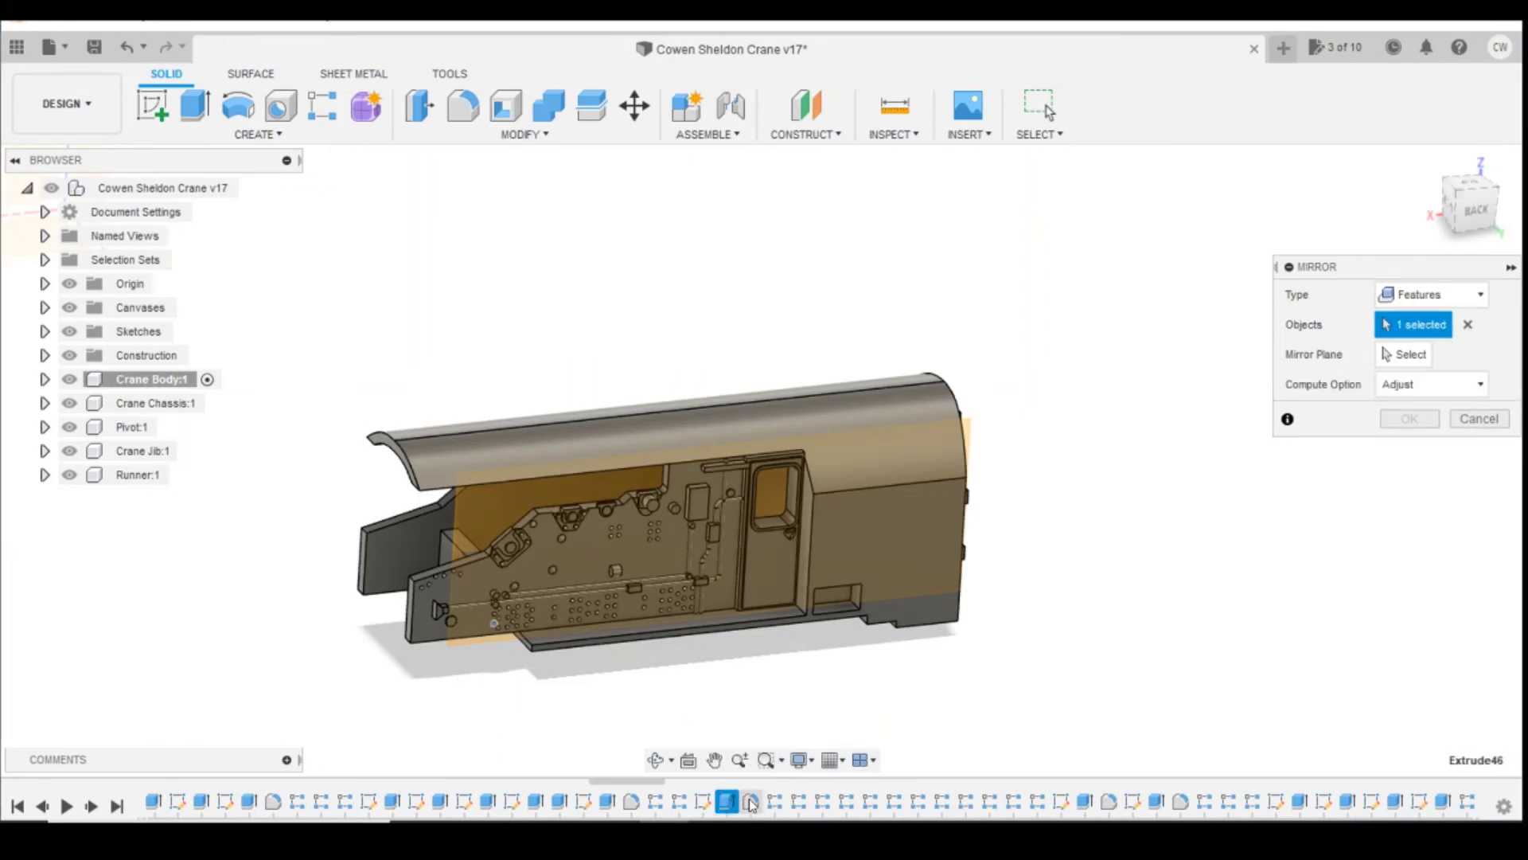
left_click(751, 802)
left_click(775, 802)
left_click(799, 802)
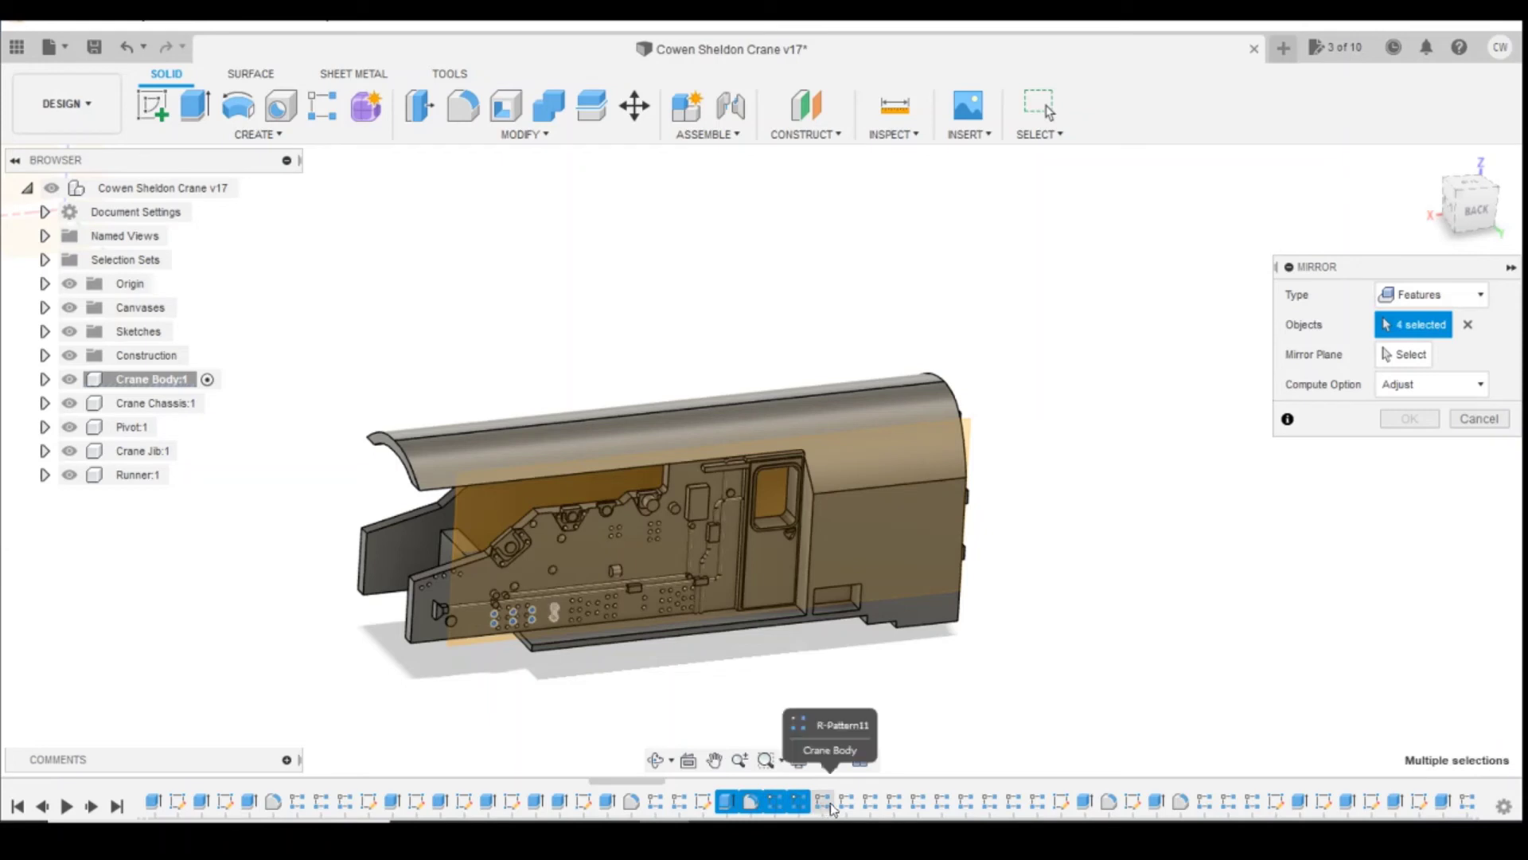
left_click(822, 802)
left_click(846, 802)
left_click(870, 801)
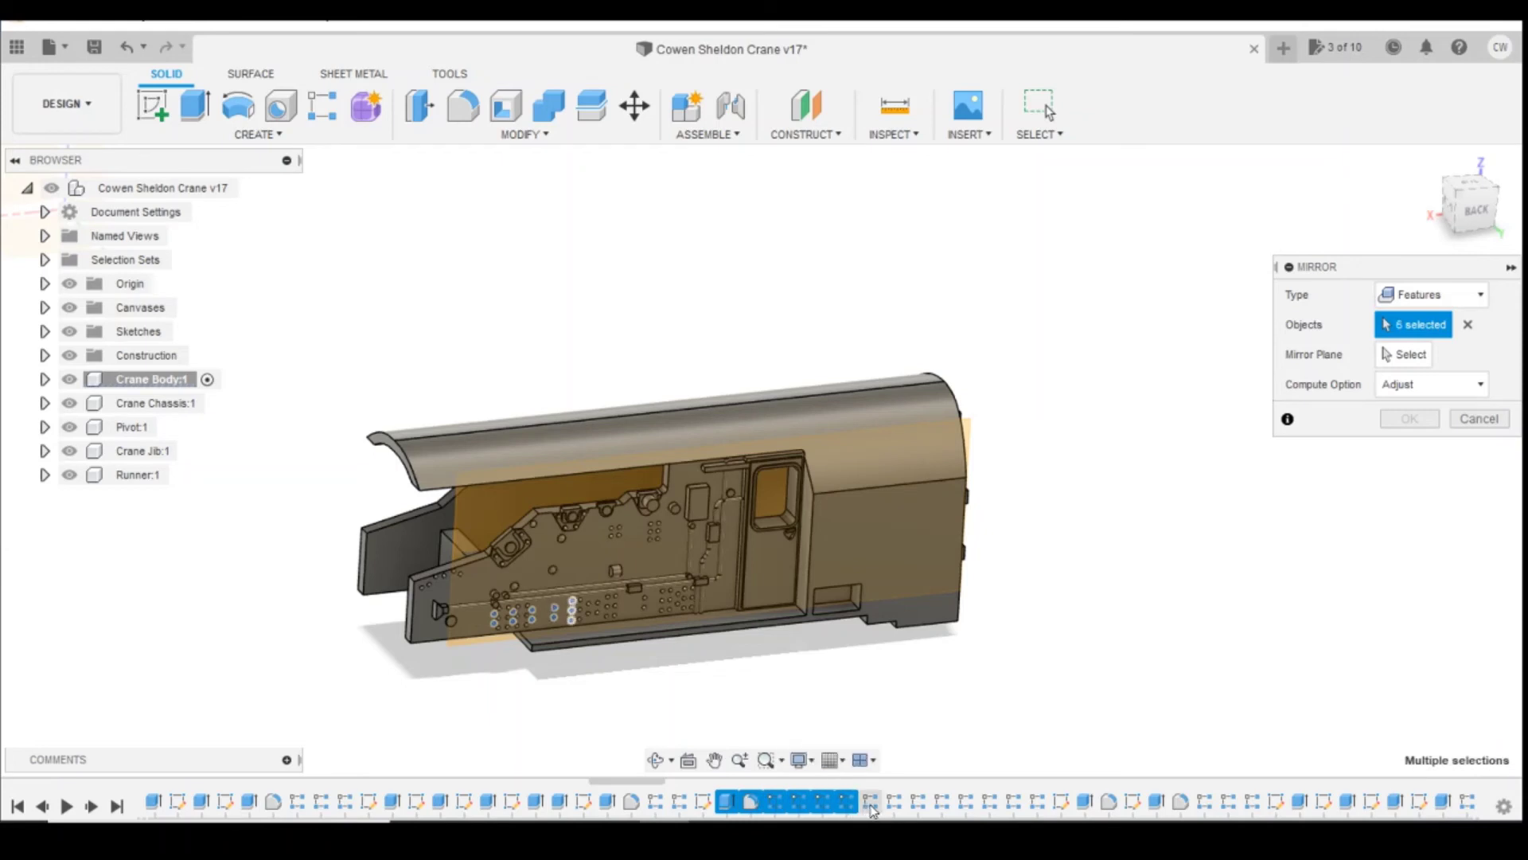
left_click(893, 802)
left_click(918, 801)
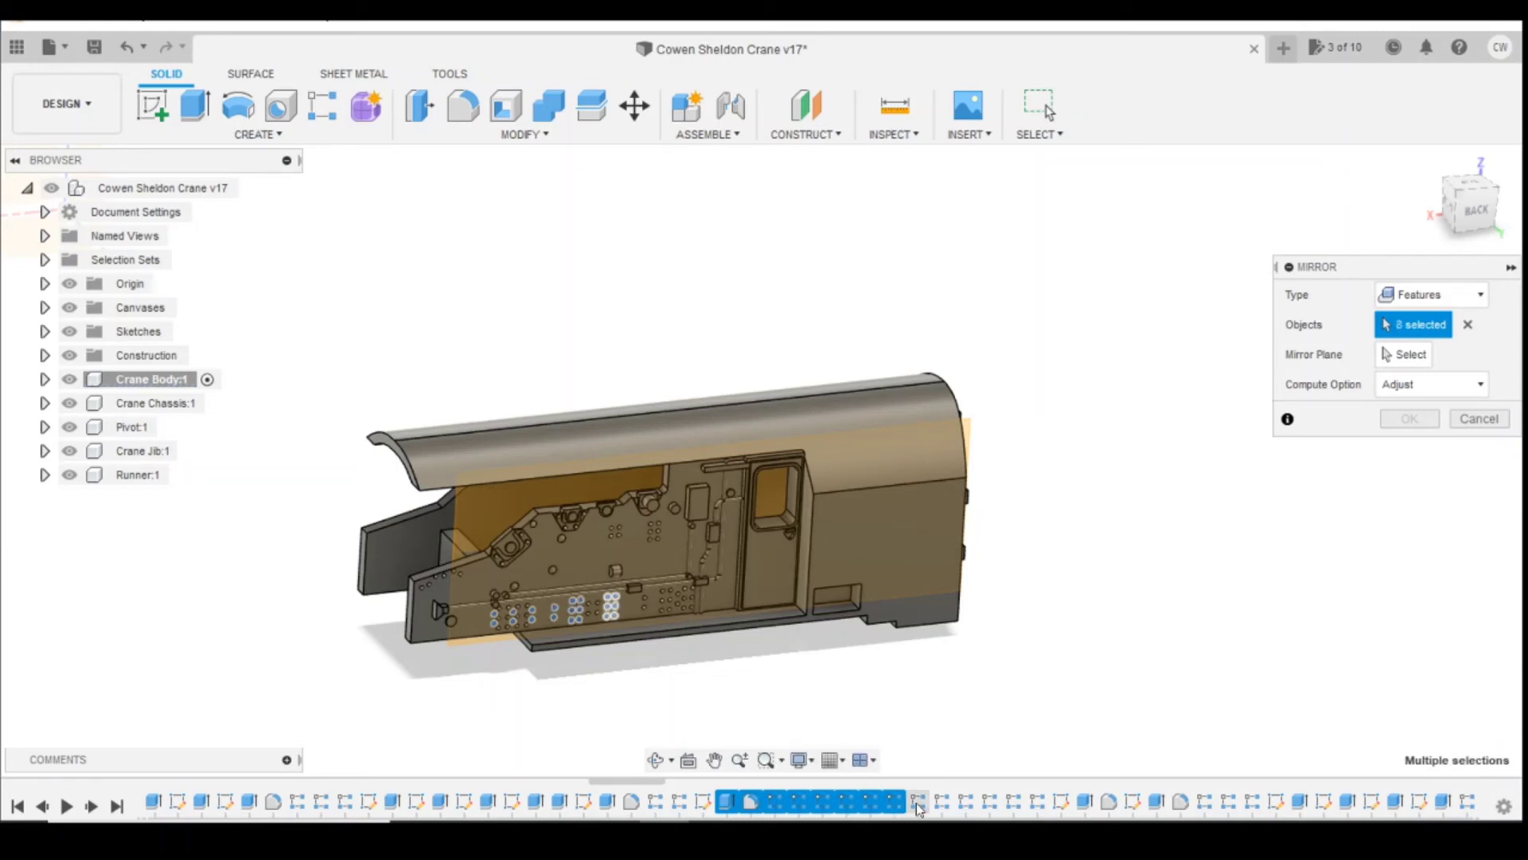
left_click(942, 804)
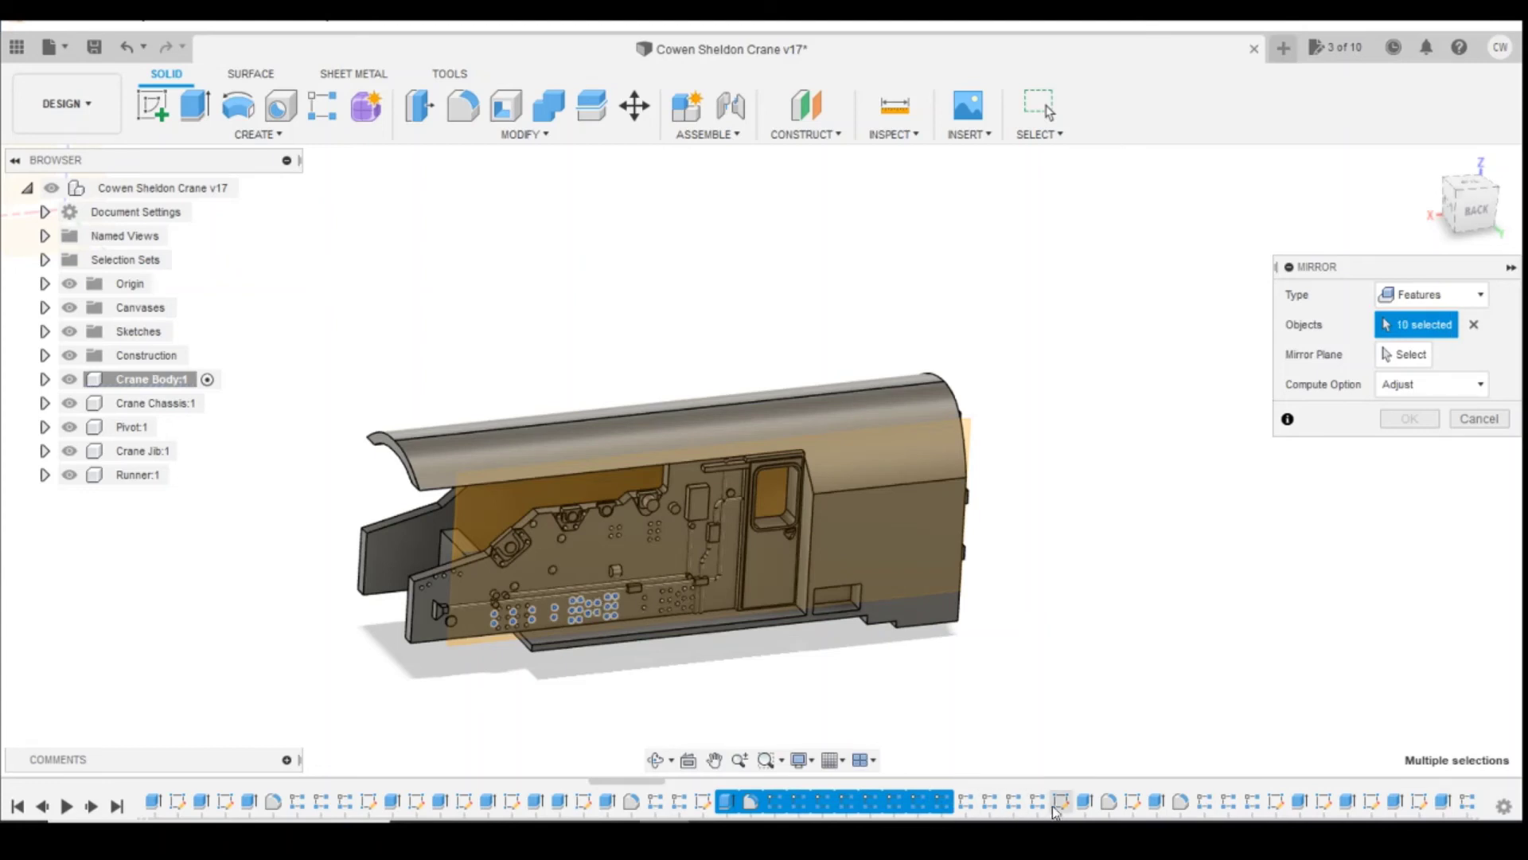
- Add the front lower rivet cluster's two patterns, fillet and extrusion, and mirror all 14 features across the crane body's midplane using Adjust
left_click(679, 802)
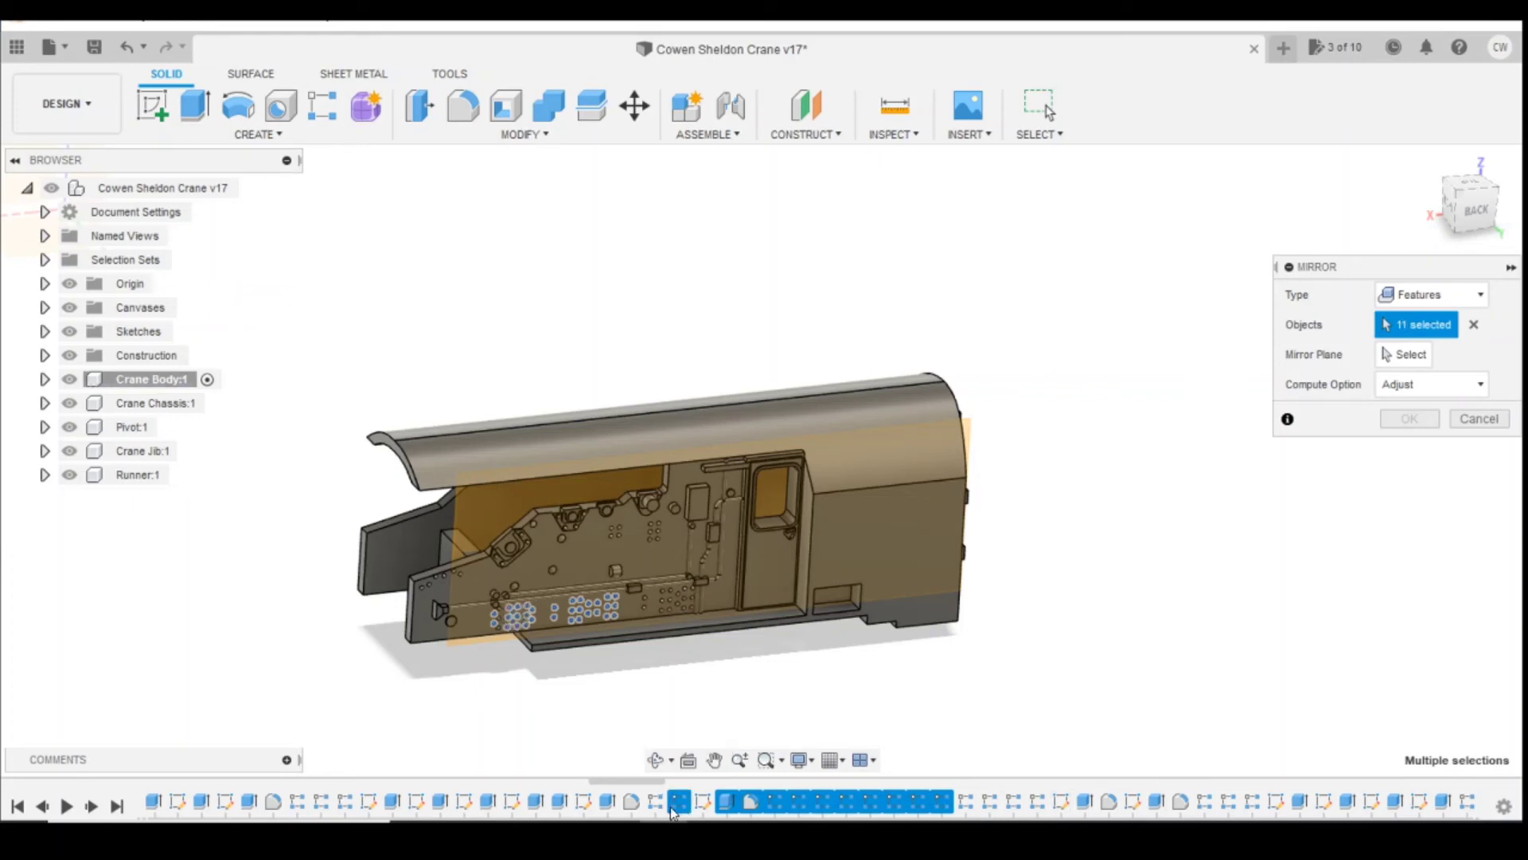
left_click(656, 801)
left_click(634, 804)
left_click(609, 804)
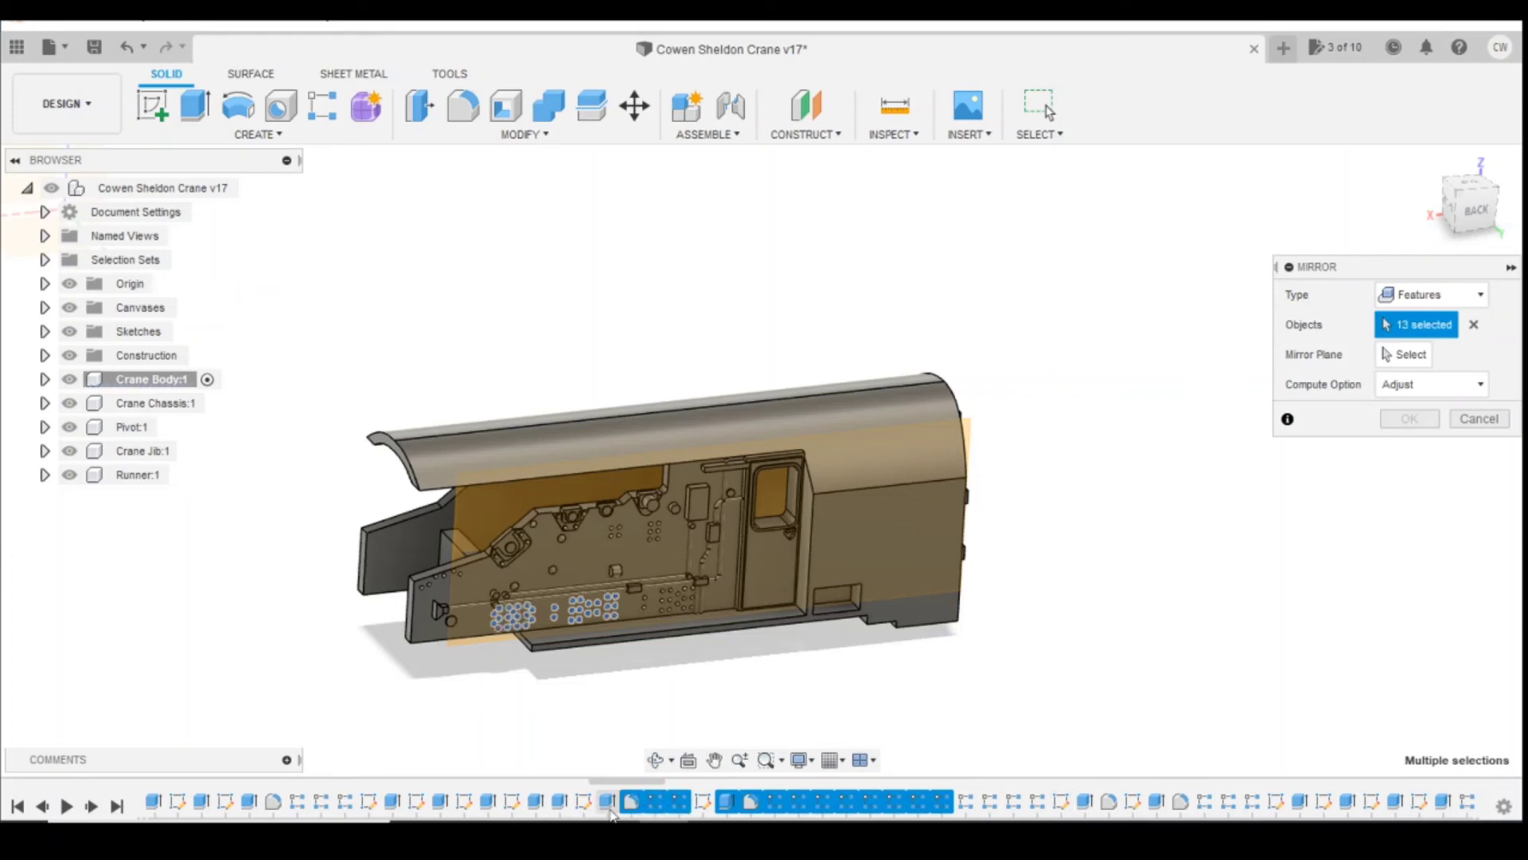
left_click(1411, 354)
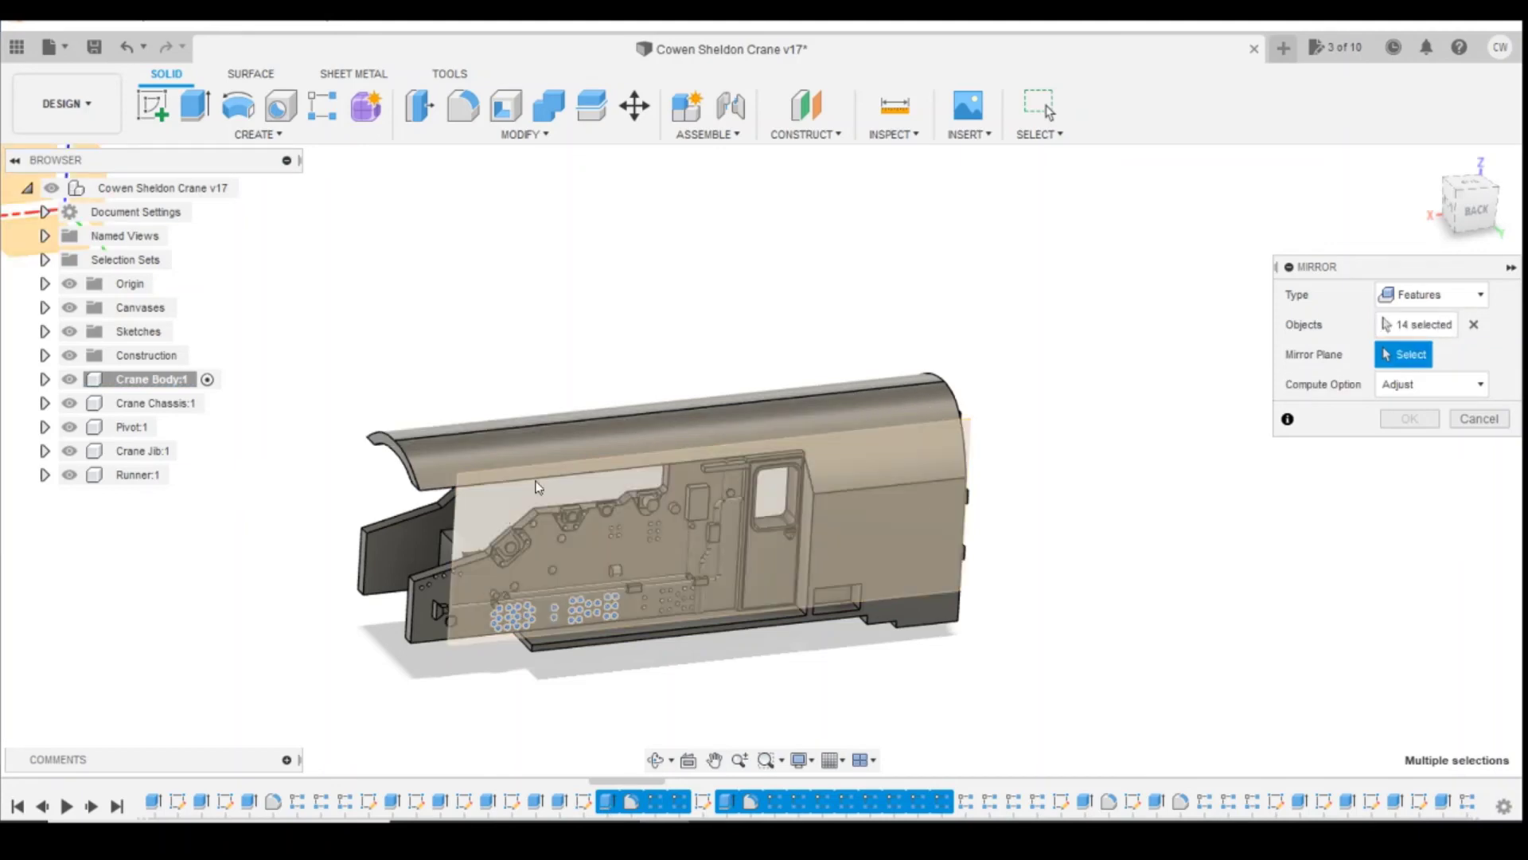
left_click(12, 208)
left_click(1395, 422)
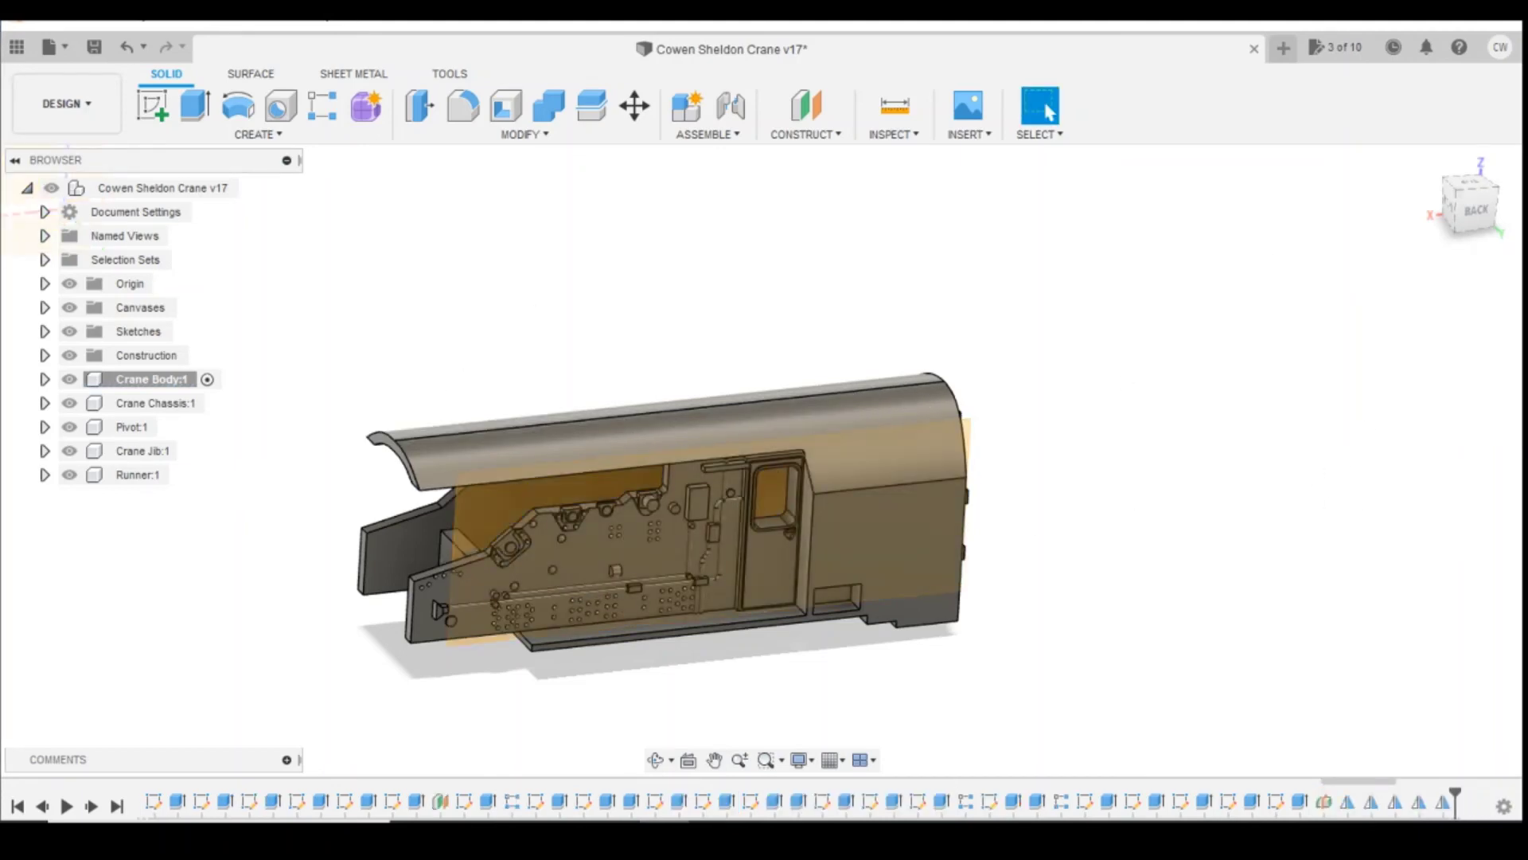
left_click(1441, 182)
left_click(1441, 185)
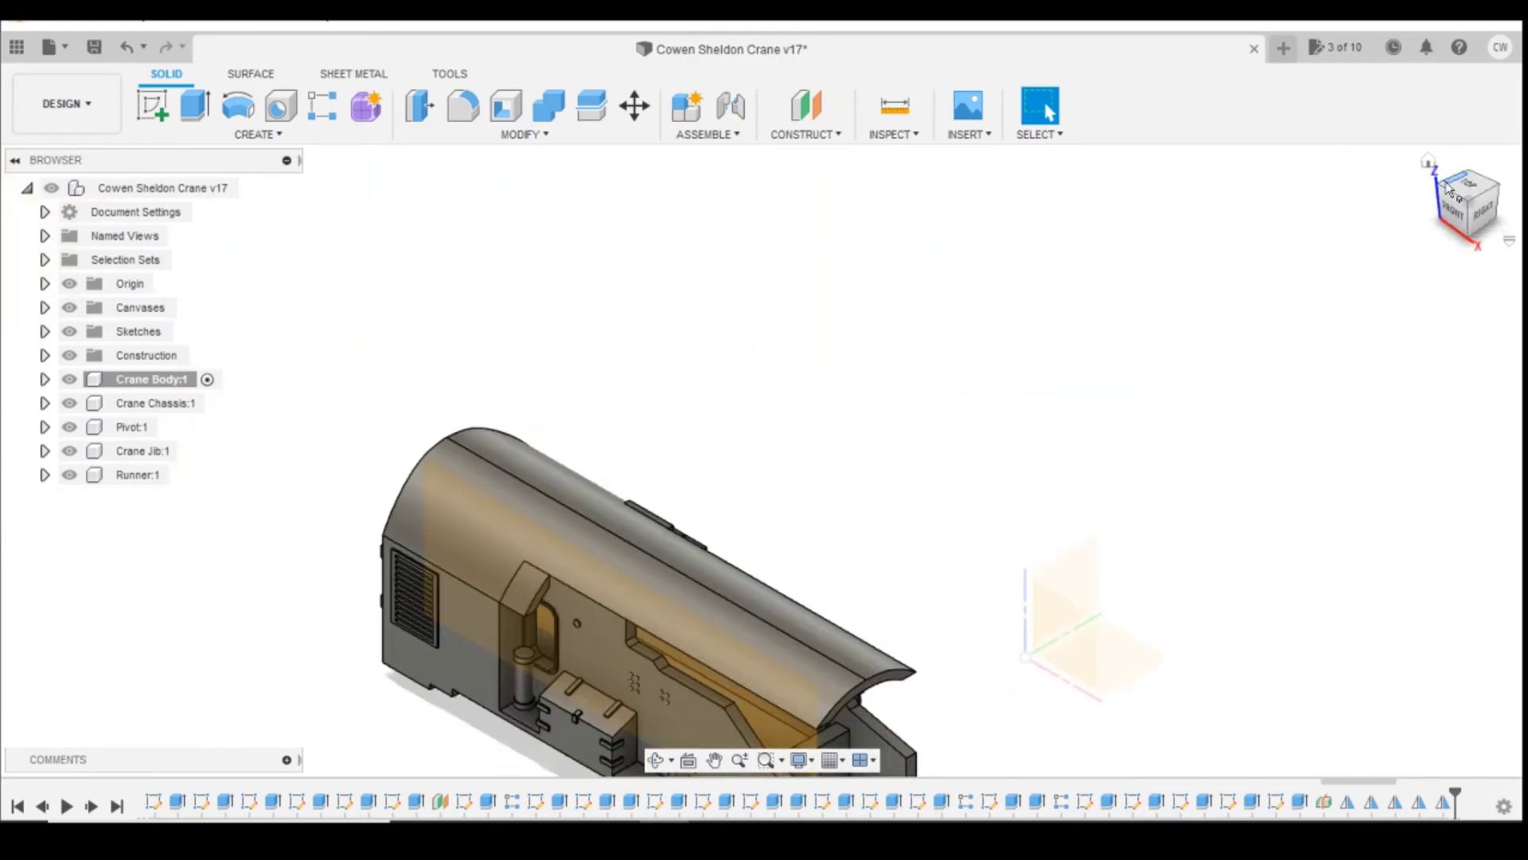
- Mirror R-Pattern17, the short rivet column on the side plate's lower edge, across the crane body's midplane as a feature with Adjust
left_click(1497, 186)
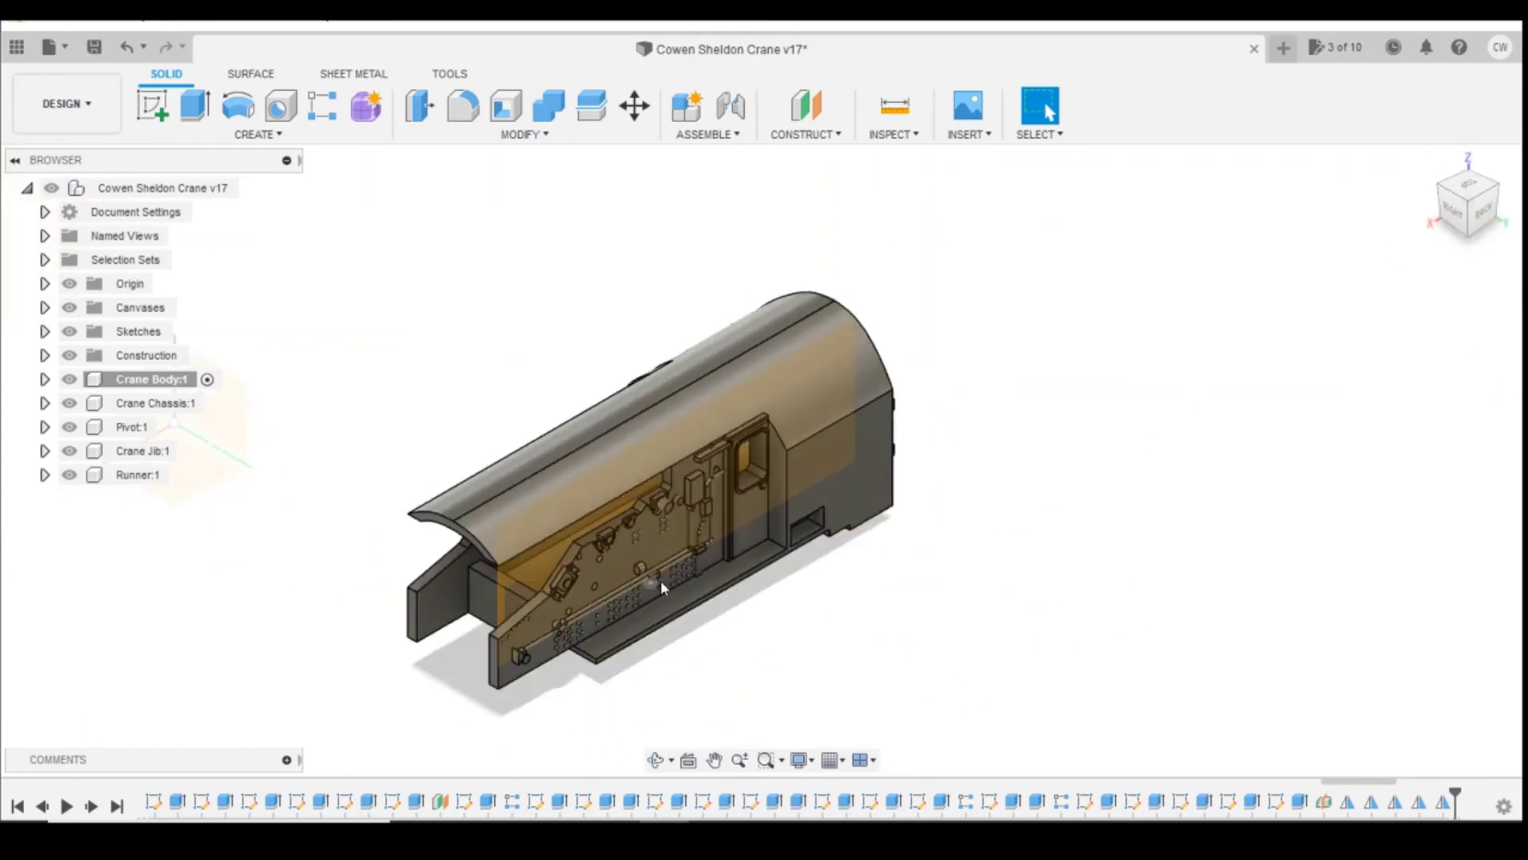
scroll(875, 804, "up", 10)
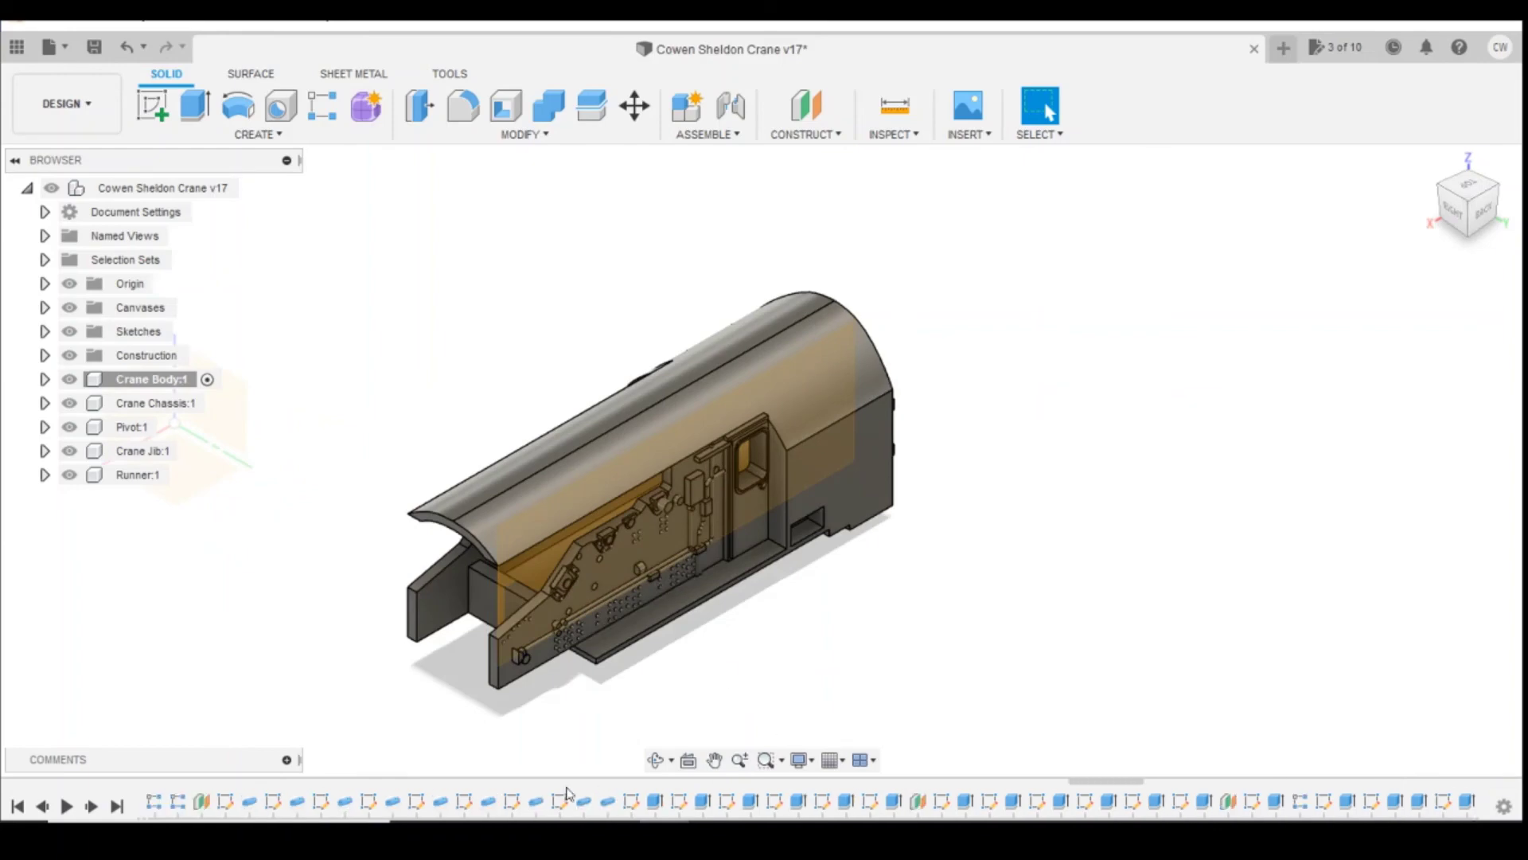
scroll(550, 805, "up", 3)
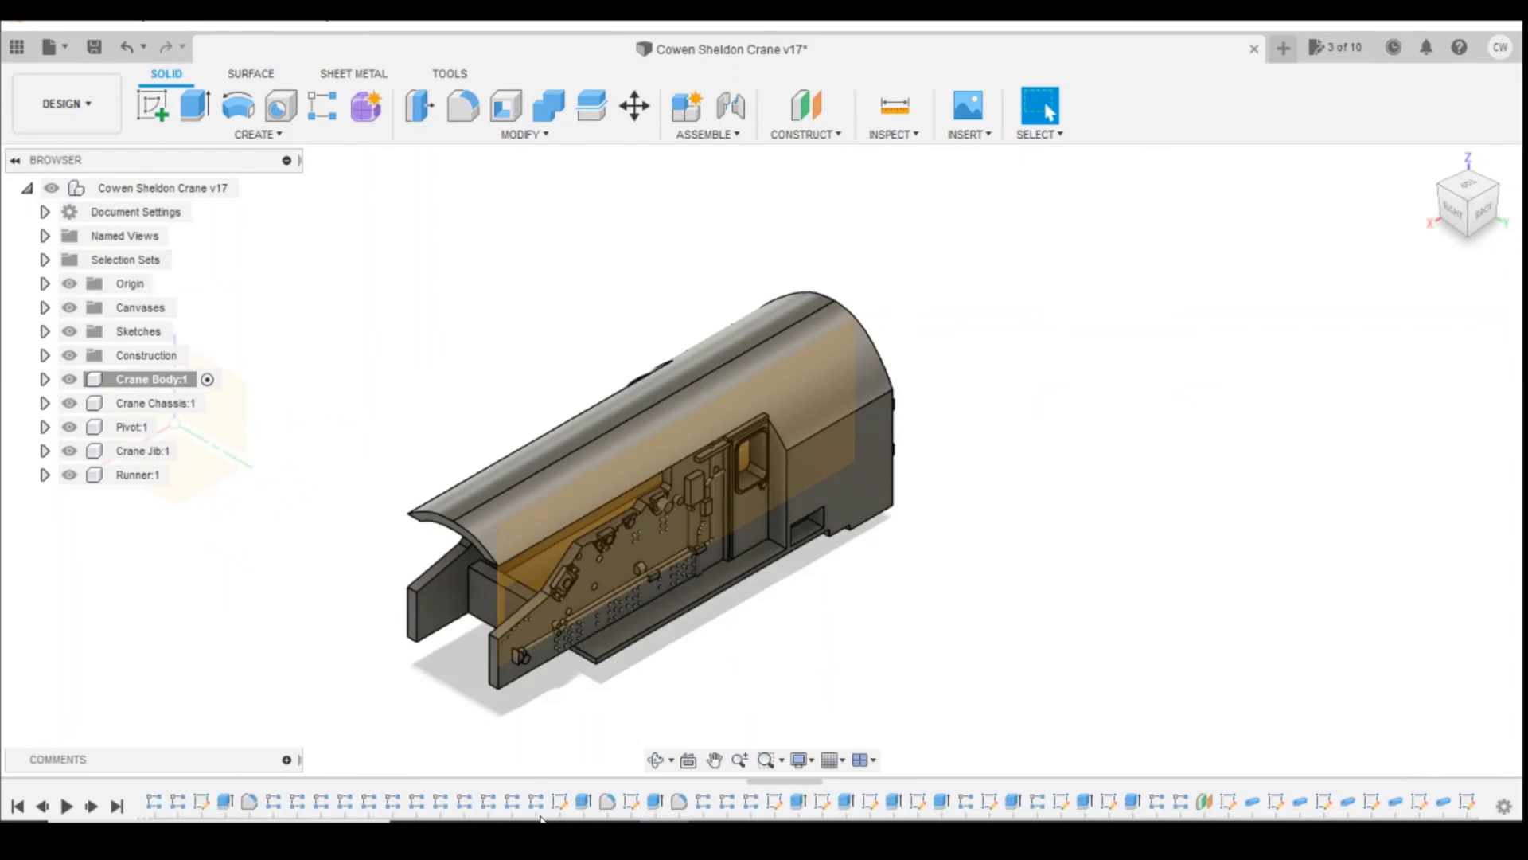
left_click(465, 802)
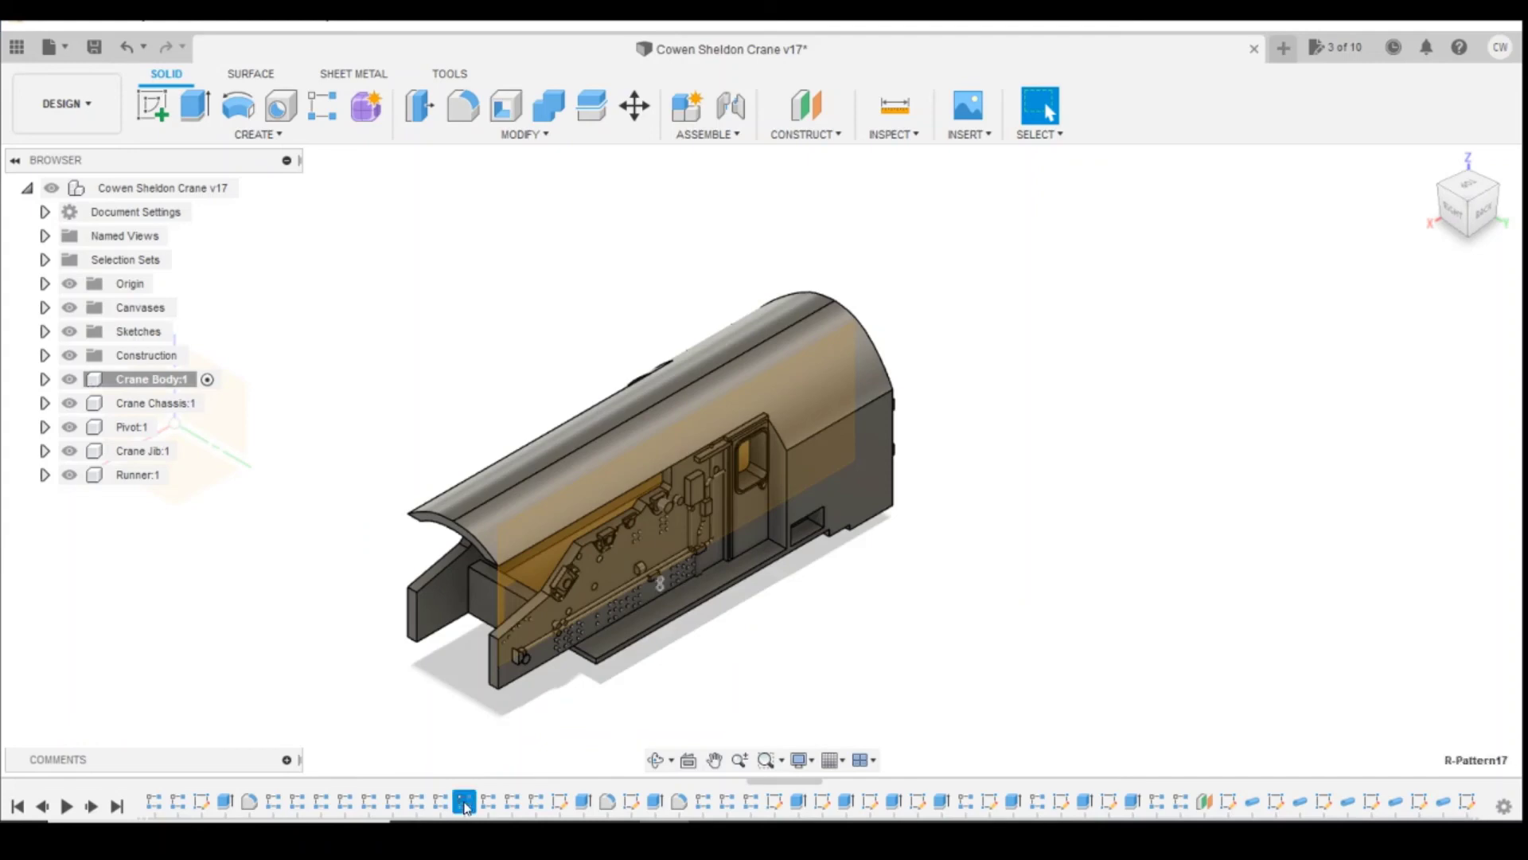
left_click(165, 134)
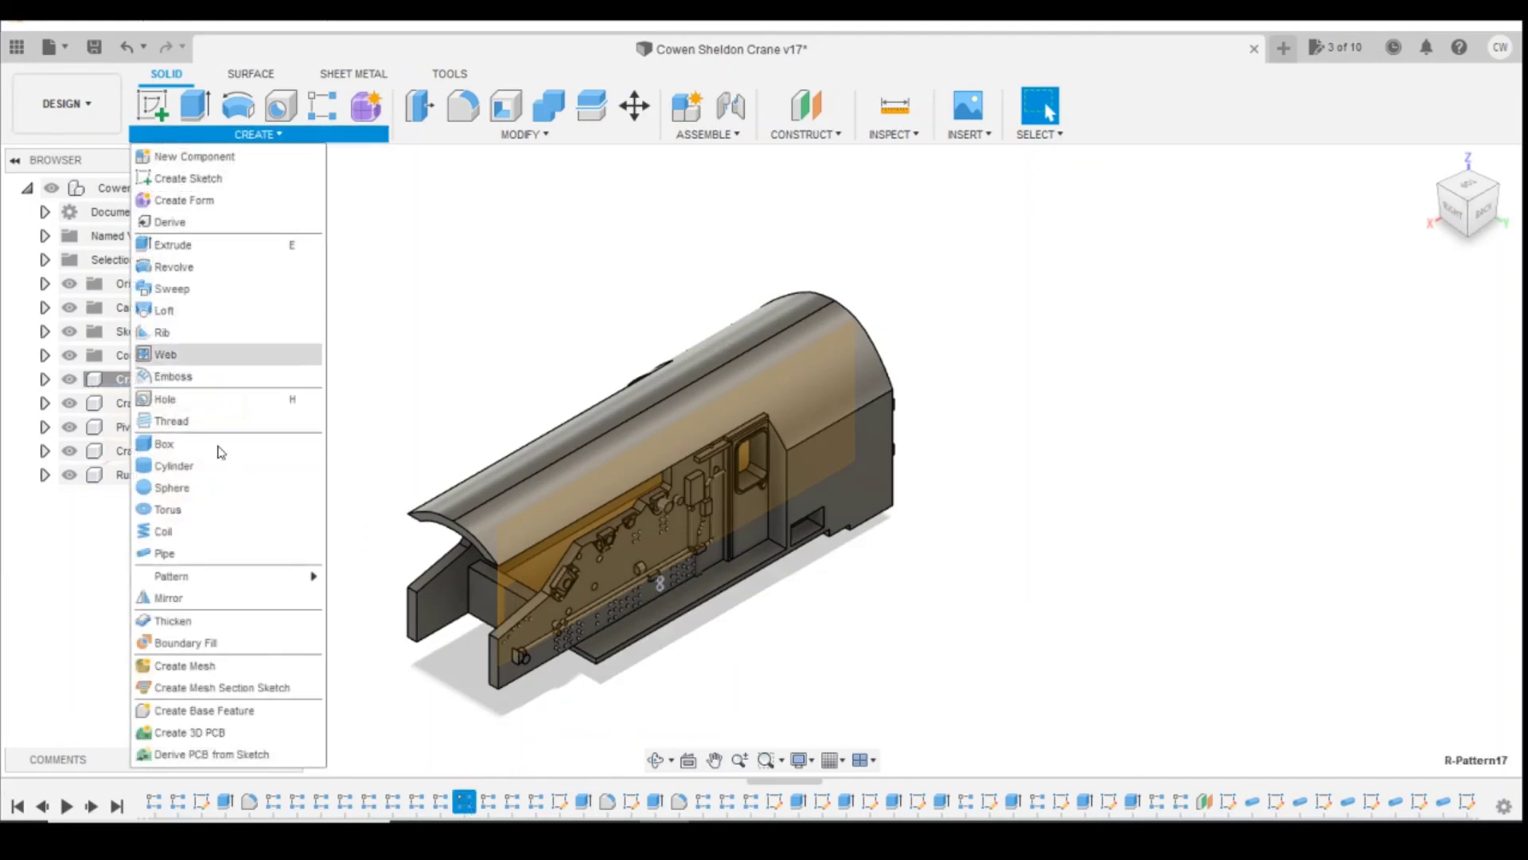
left_click(199, 598)
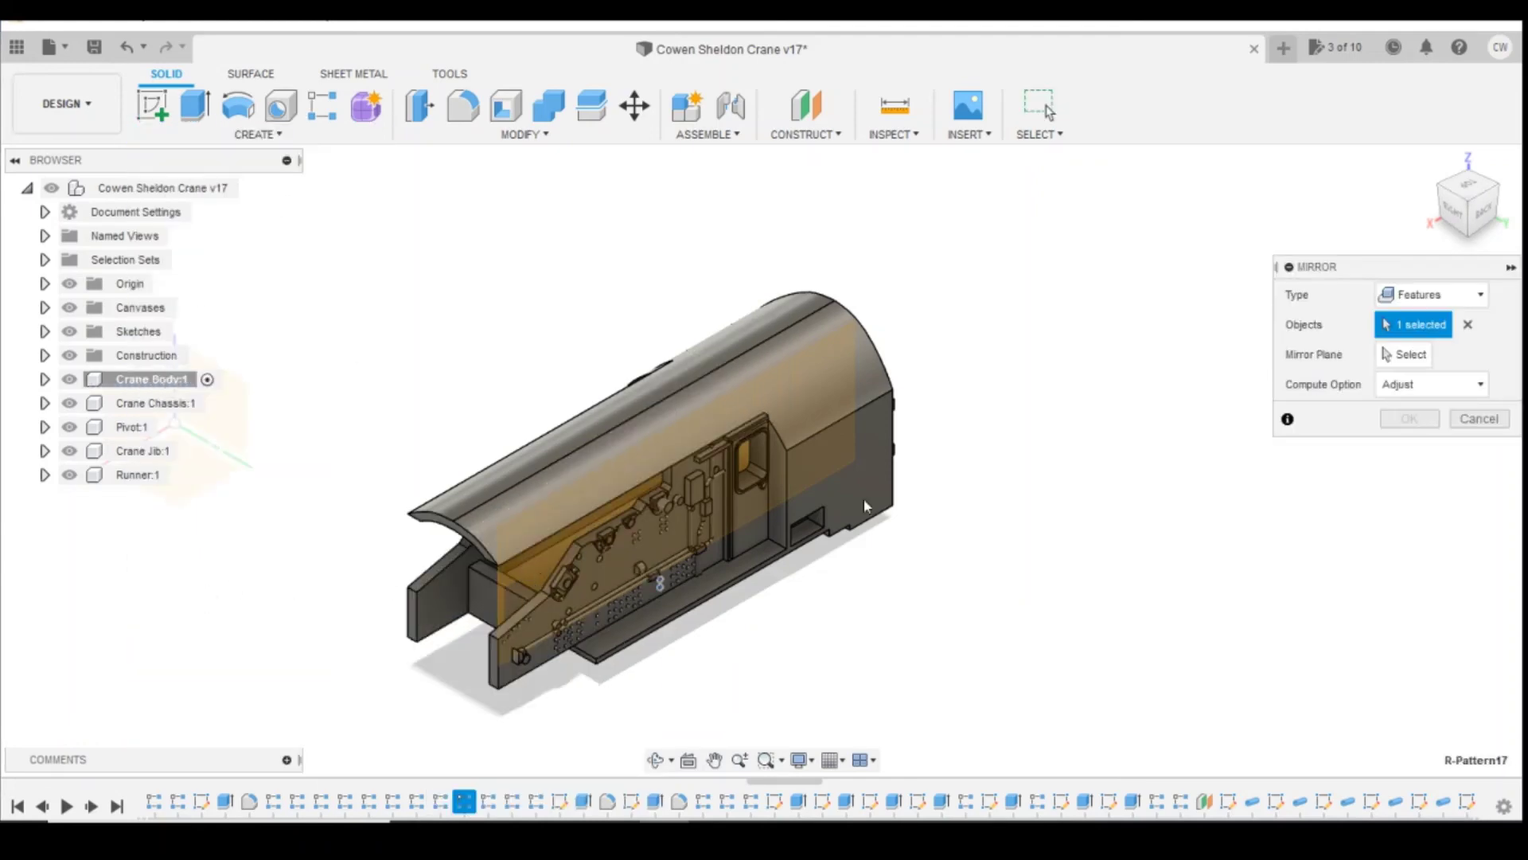
left_click(1405, 355)
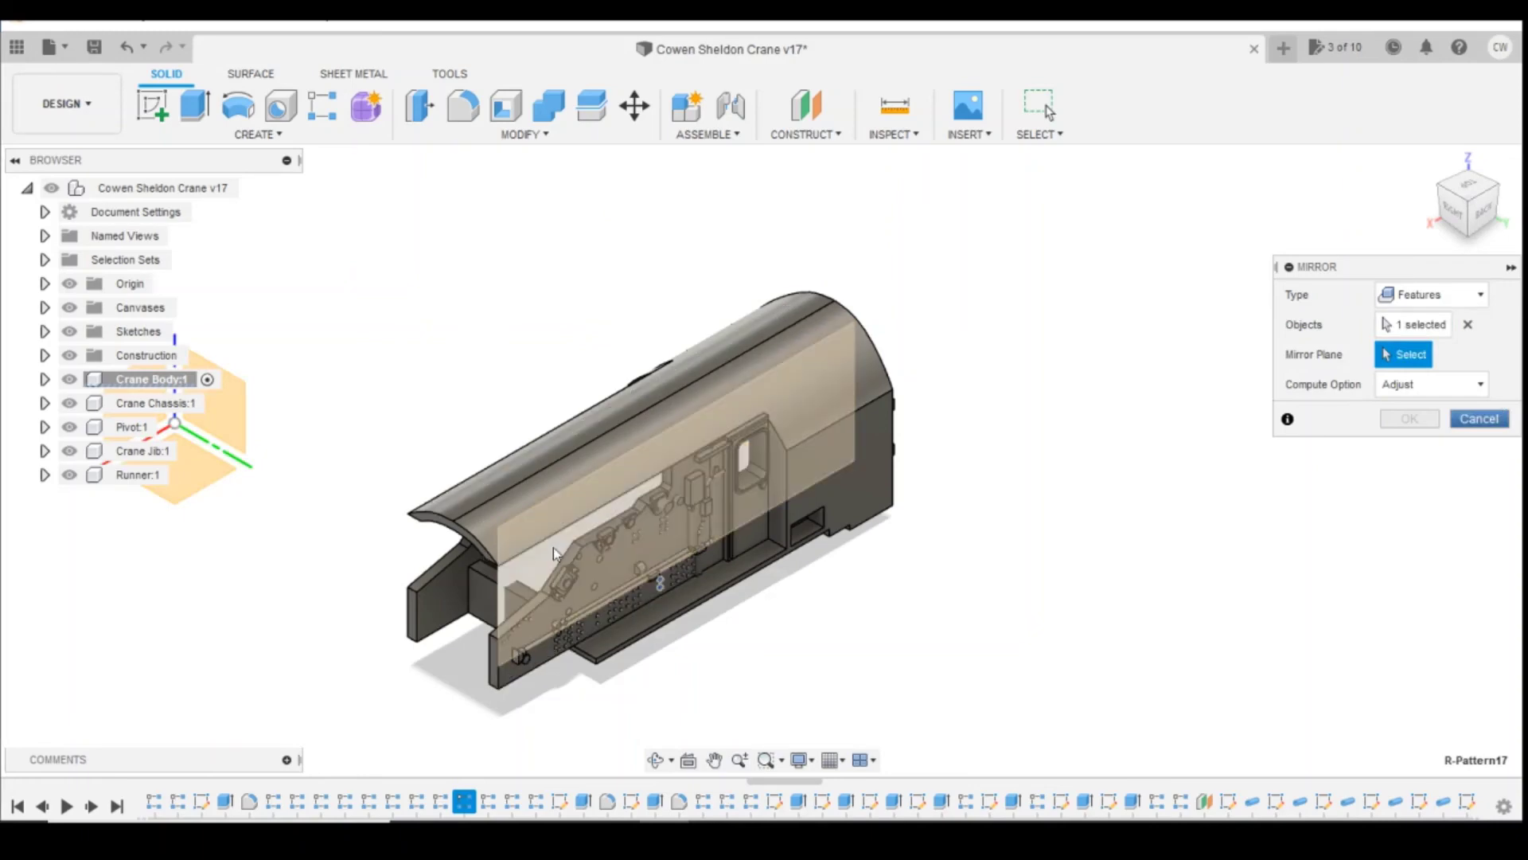
left_click(555, 553)
left_click(1410, 419)
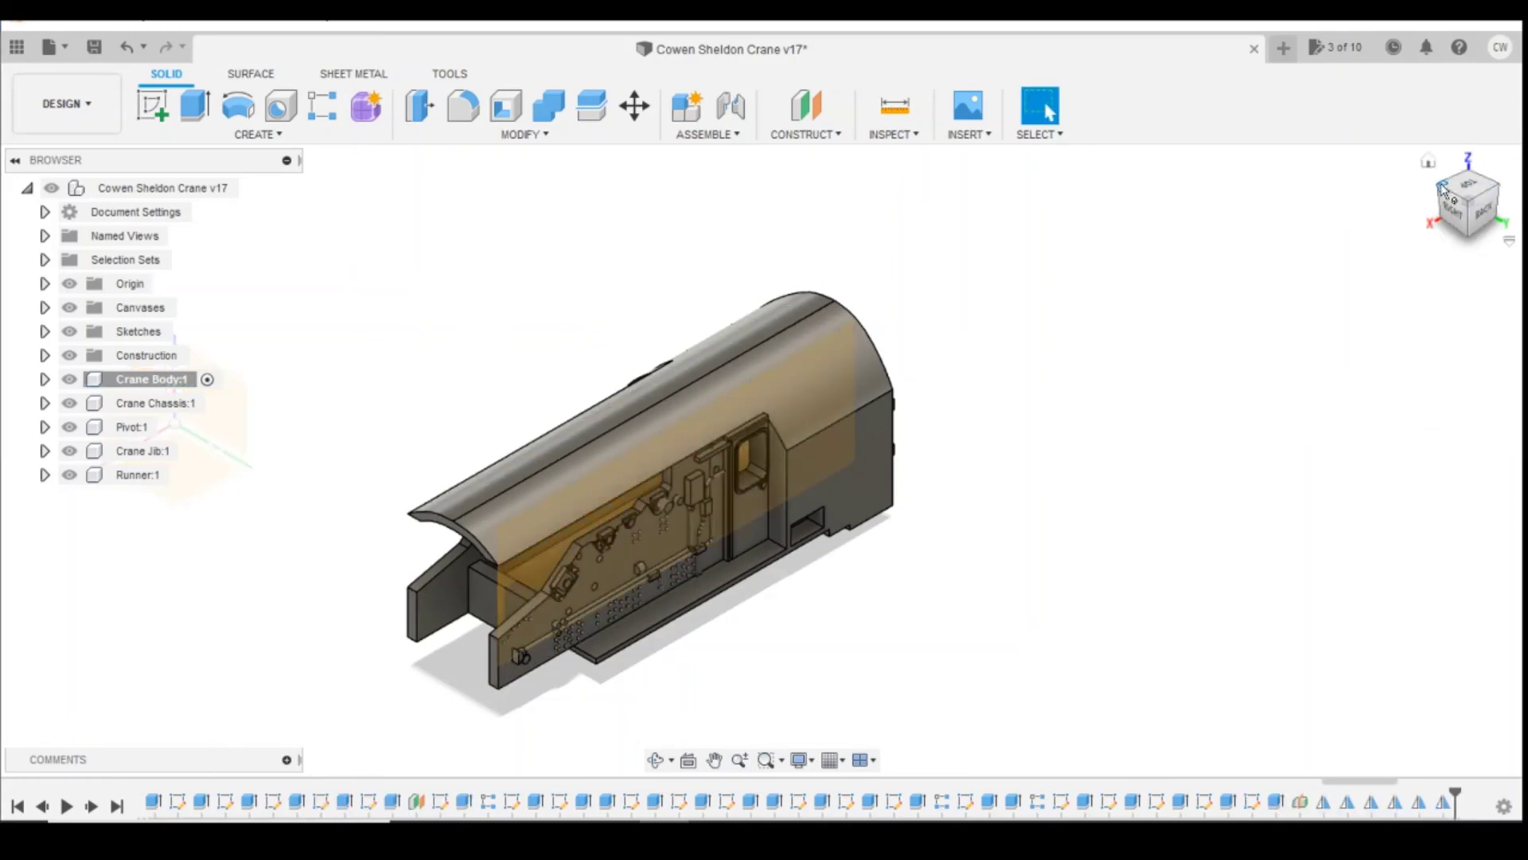
left_click(1440, 185)
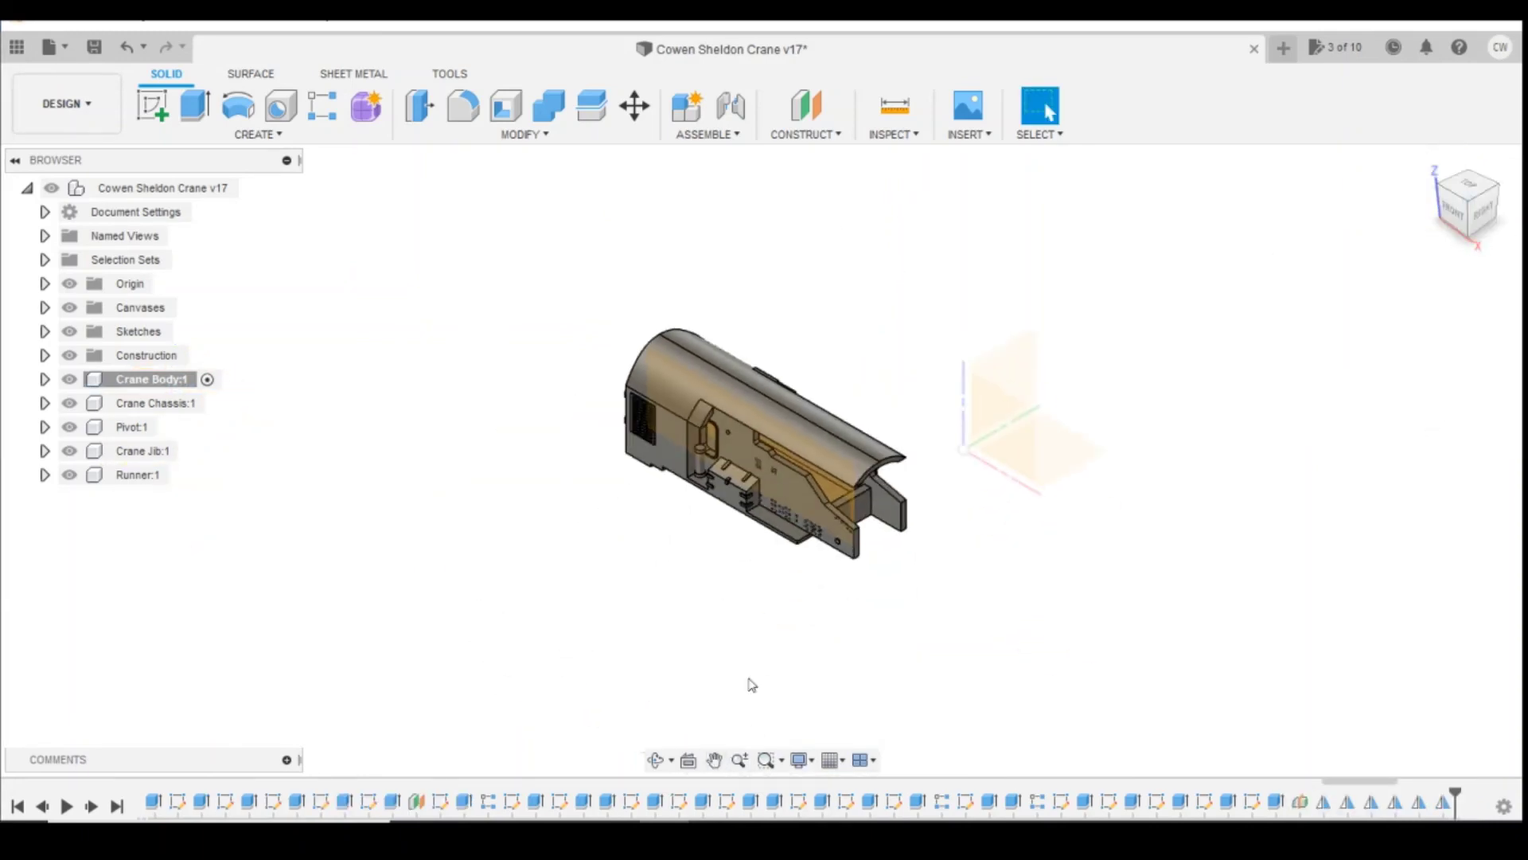
scroll(810, 479, "up", 5)
scroll(748, 343, "down", 2)
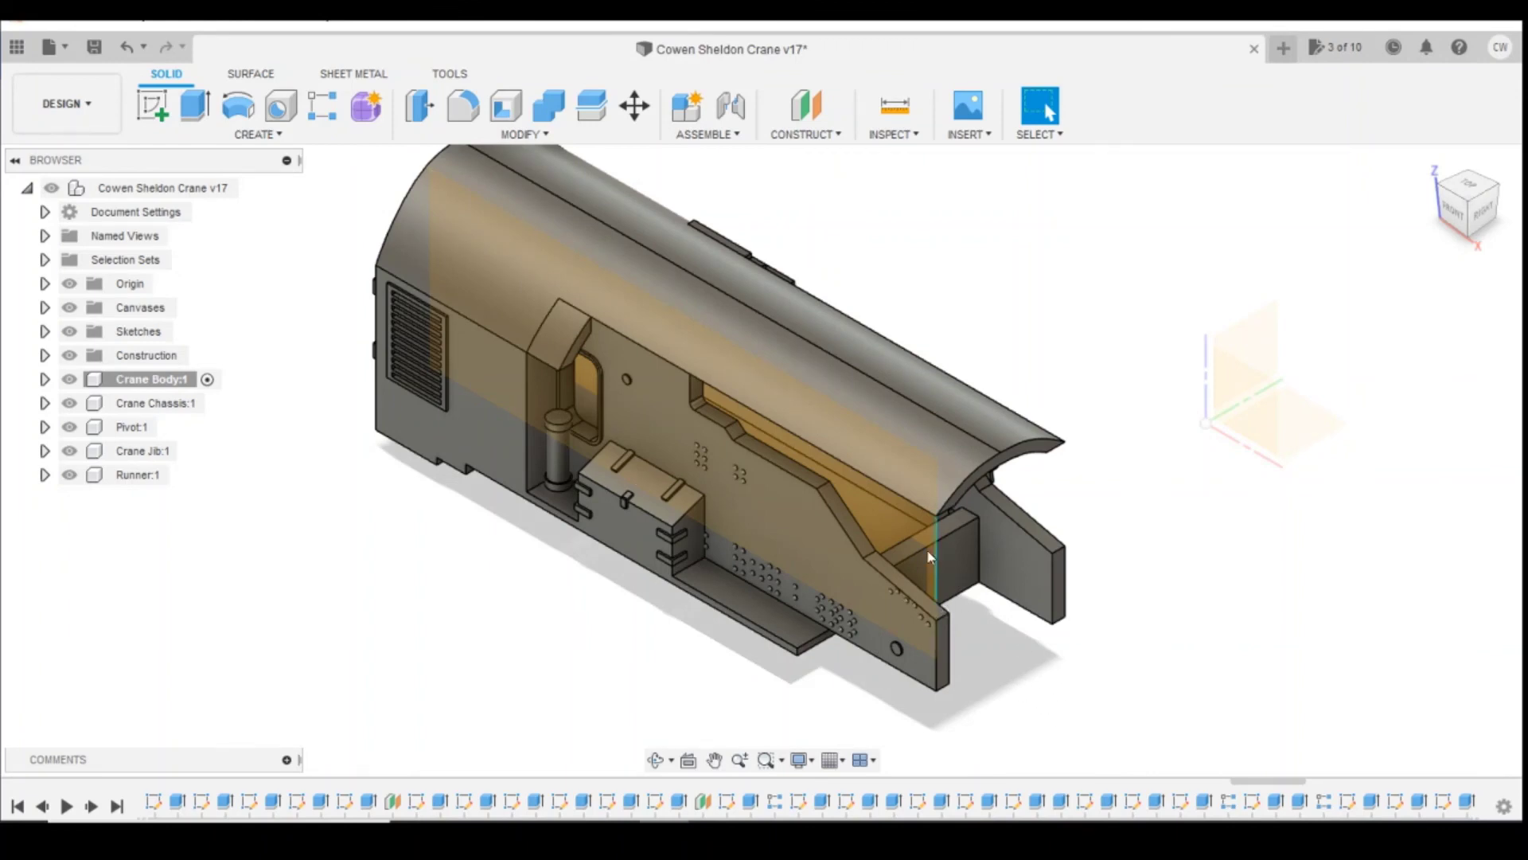
- Switch to Photos and compare the two reference photographs of the crane's opposite sides for rivet and side plate details
left_click(1452, 214)
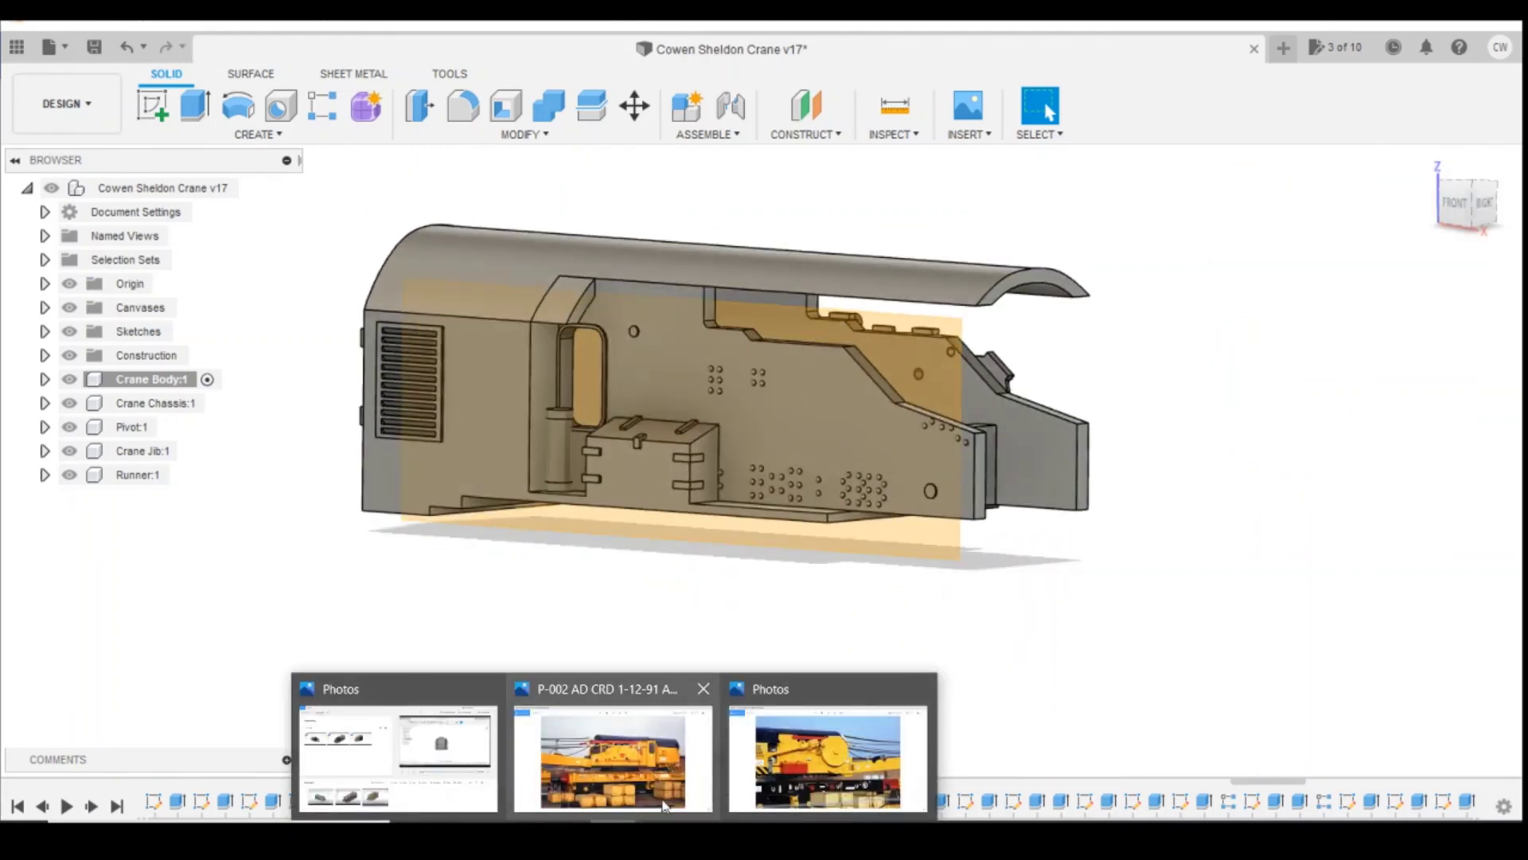
left_click(664, 805)
mouse_move(645, 843)
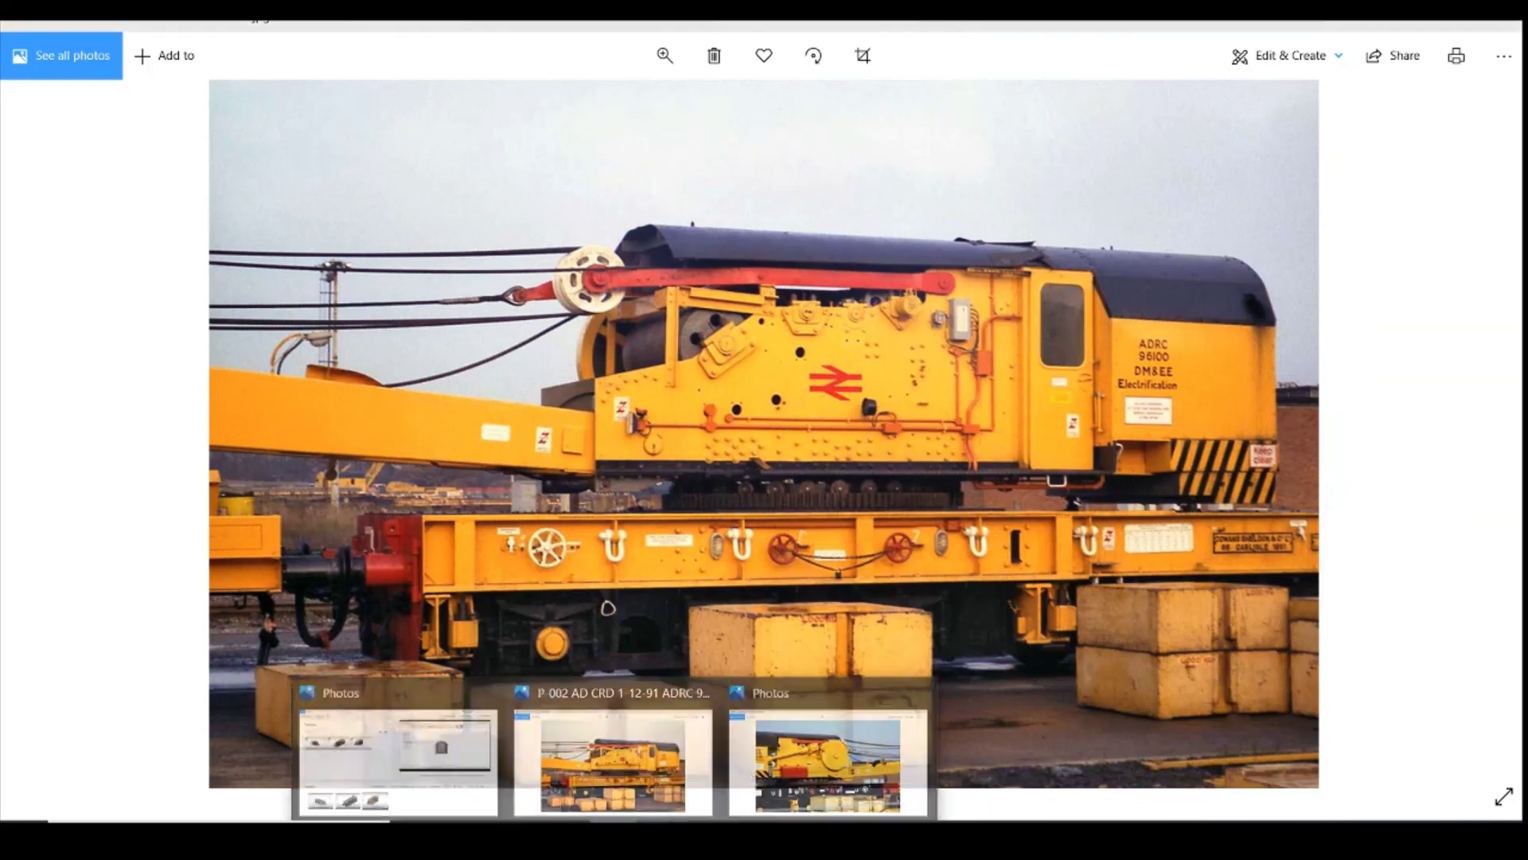
left_click(788, 765)
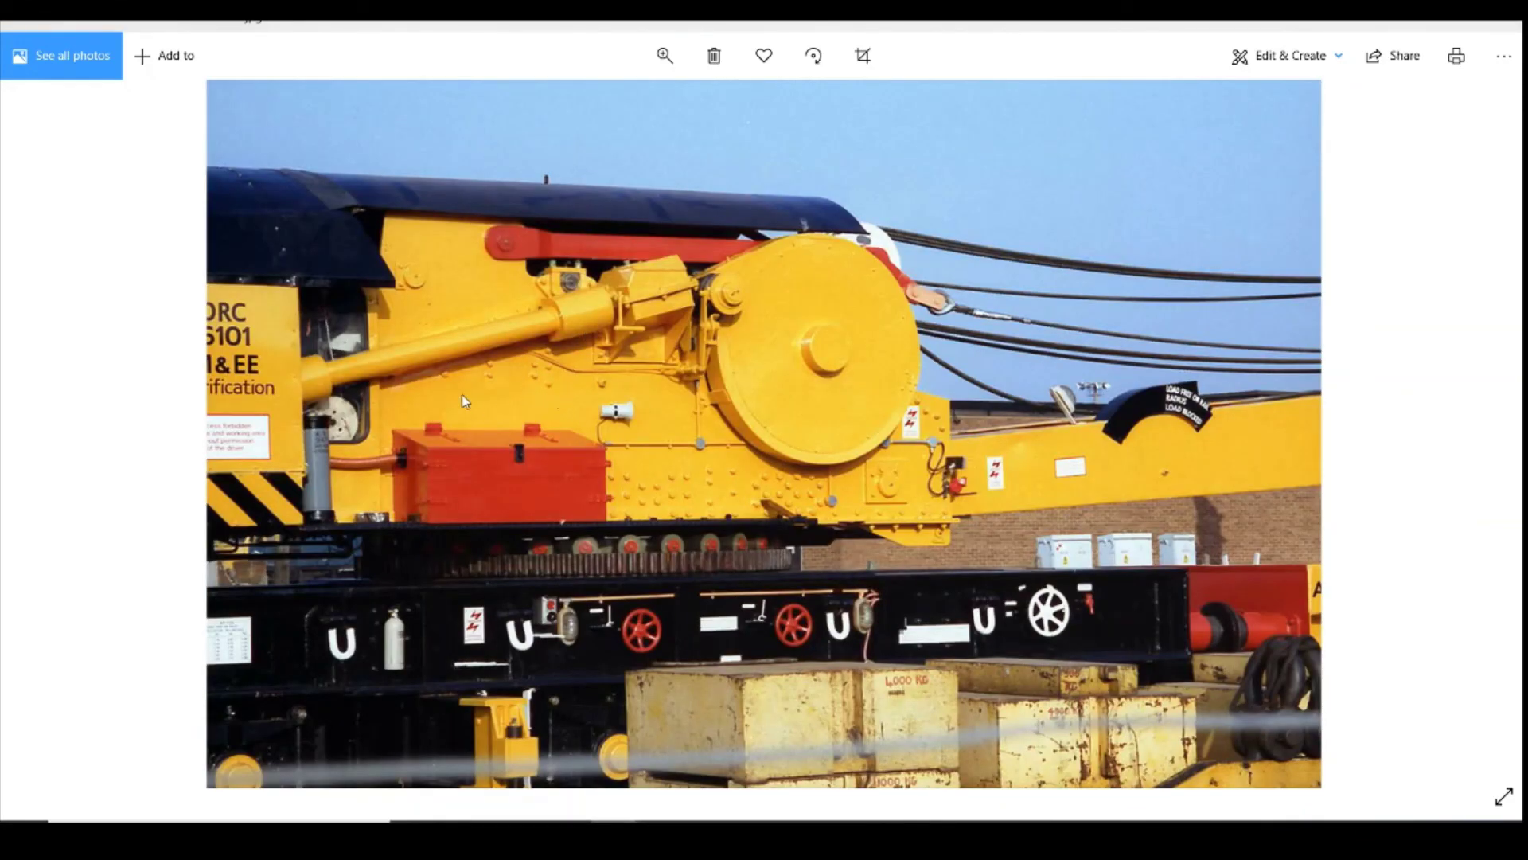
mouse_move(636, 818)
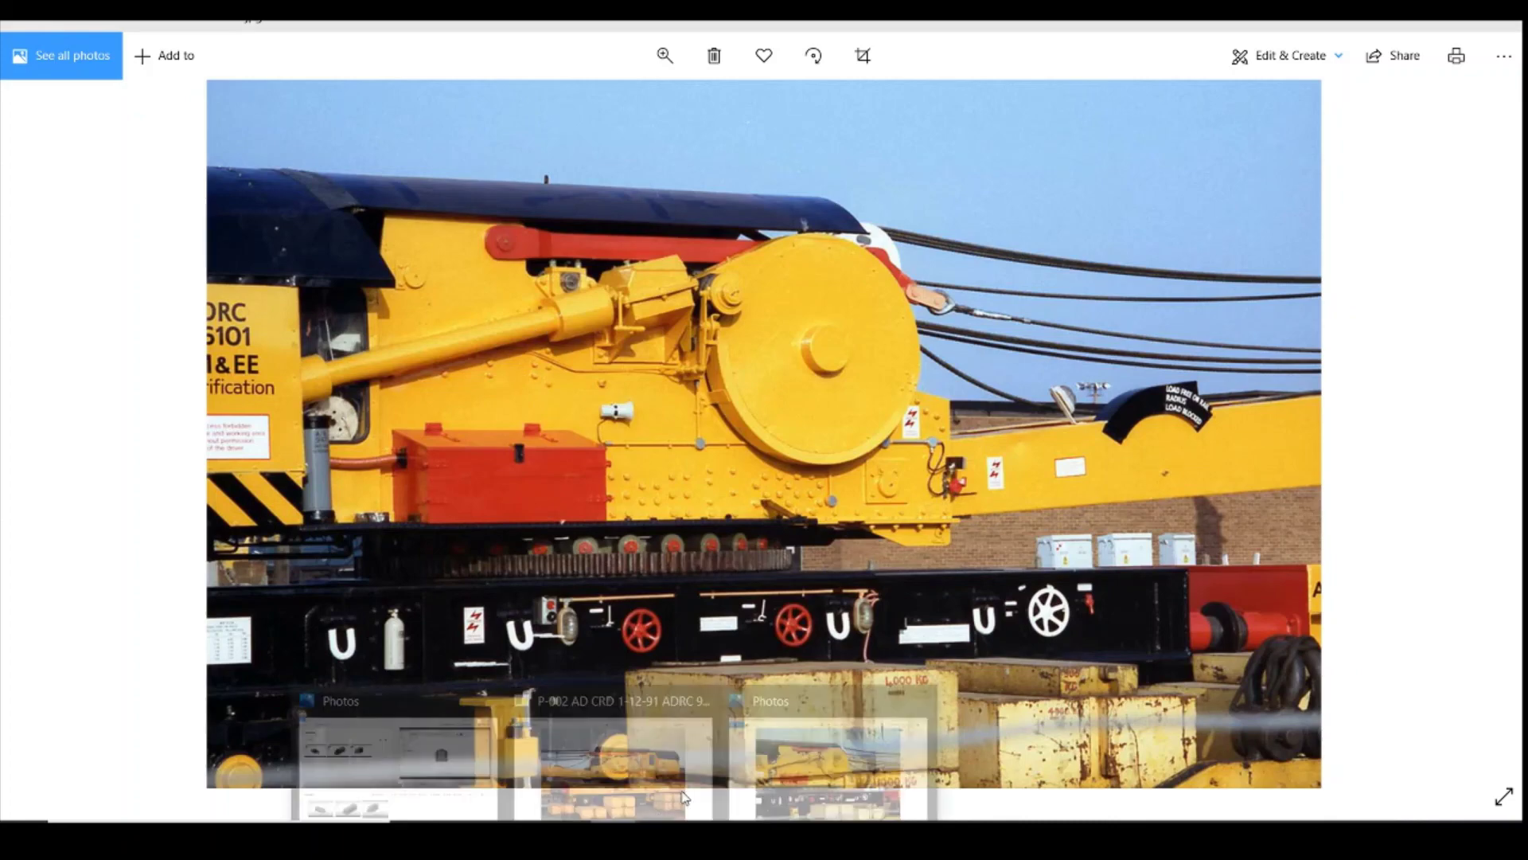
left_click(692, 782)
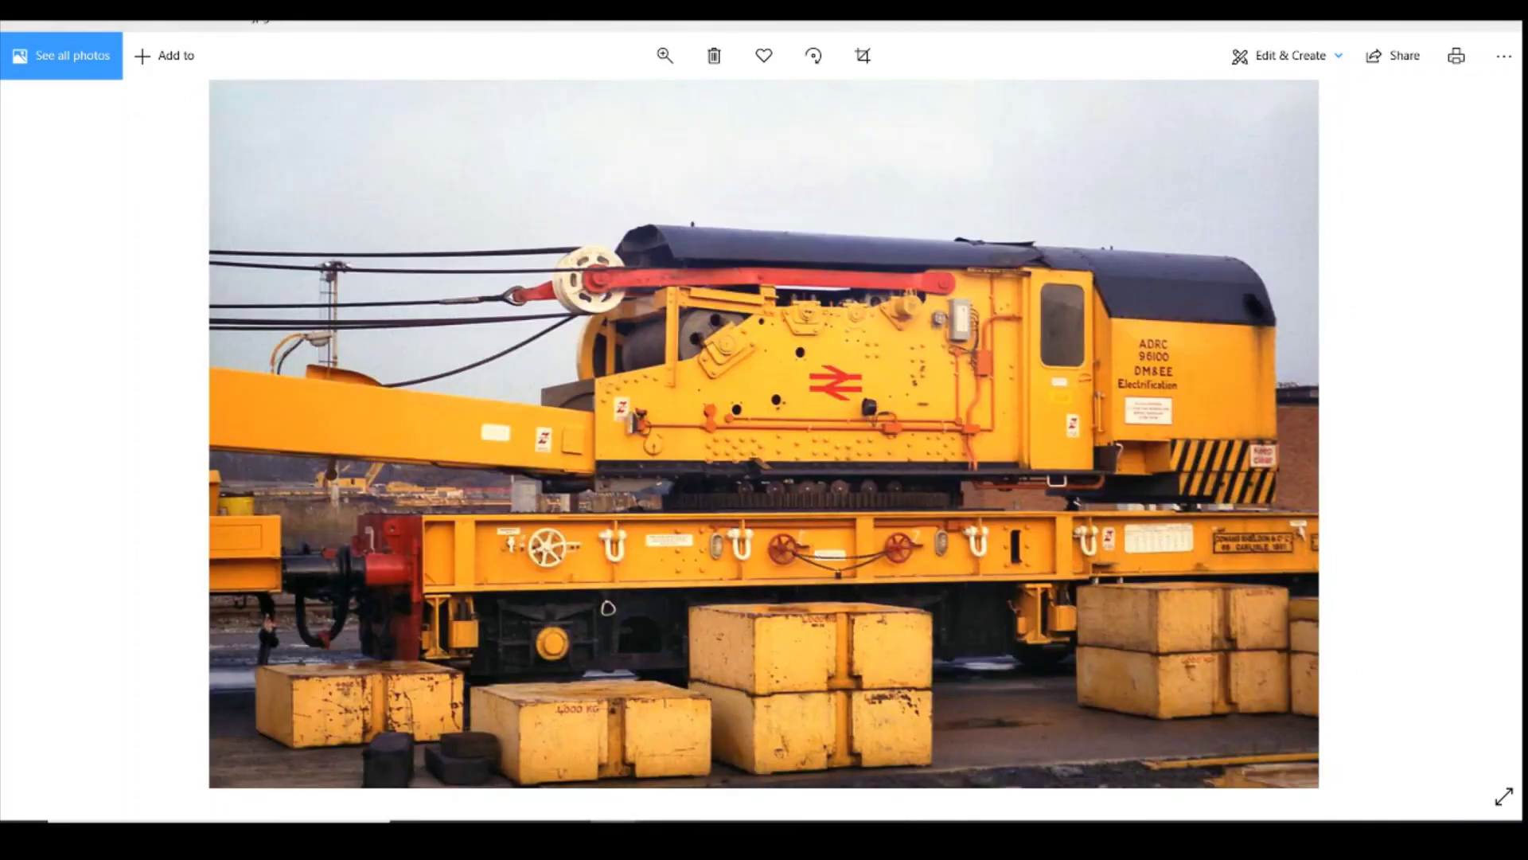
left_click(746, 796)
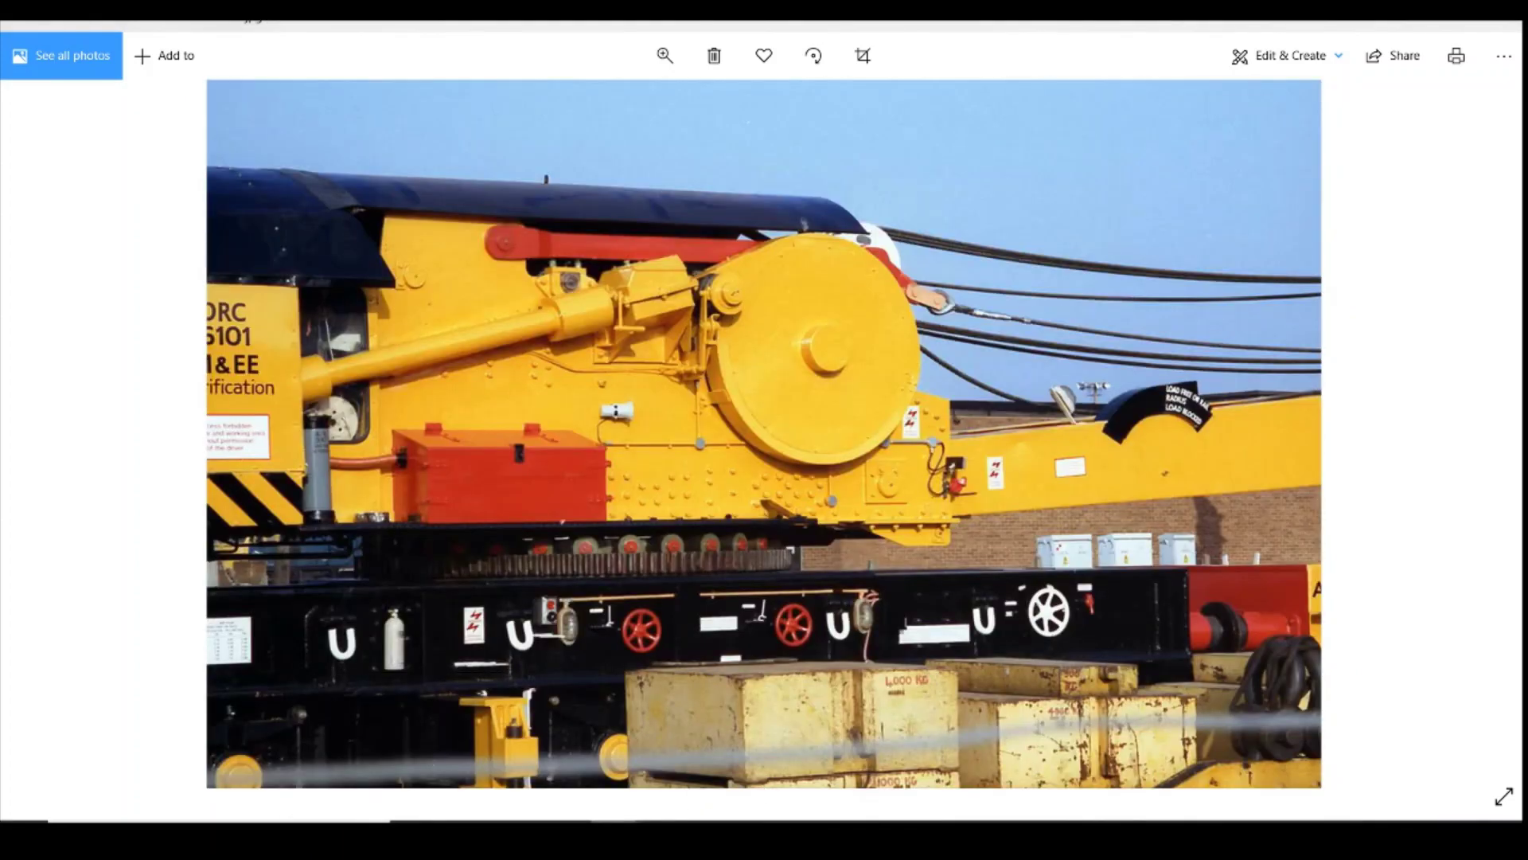
left_click(652, 773)
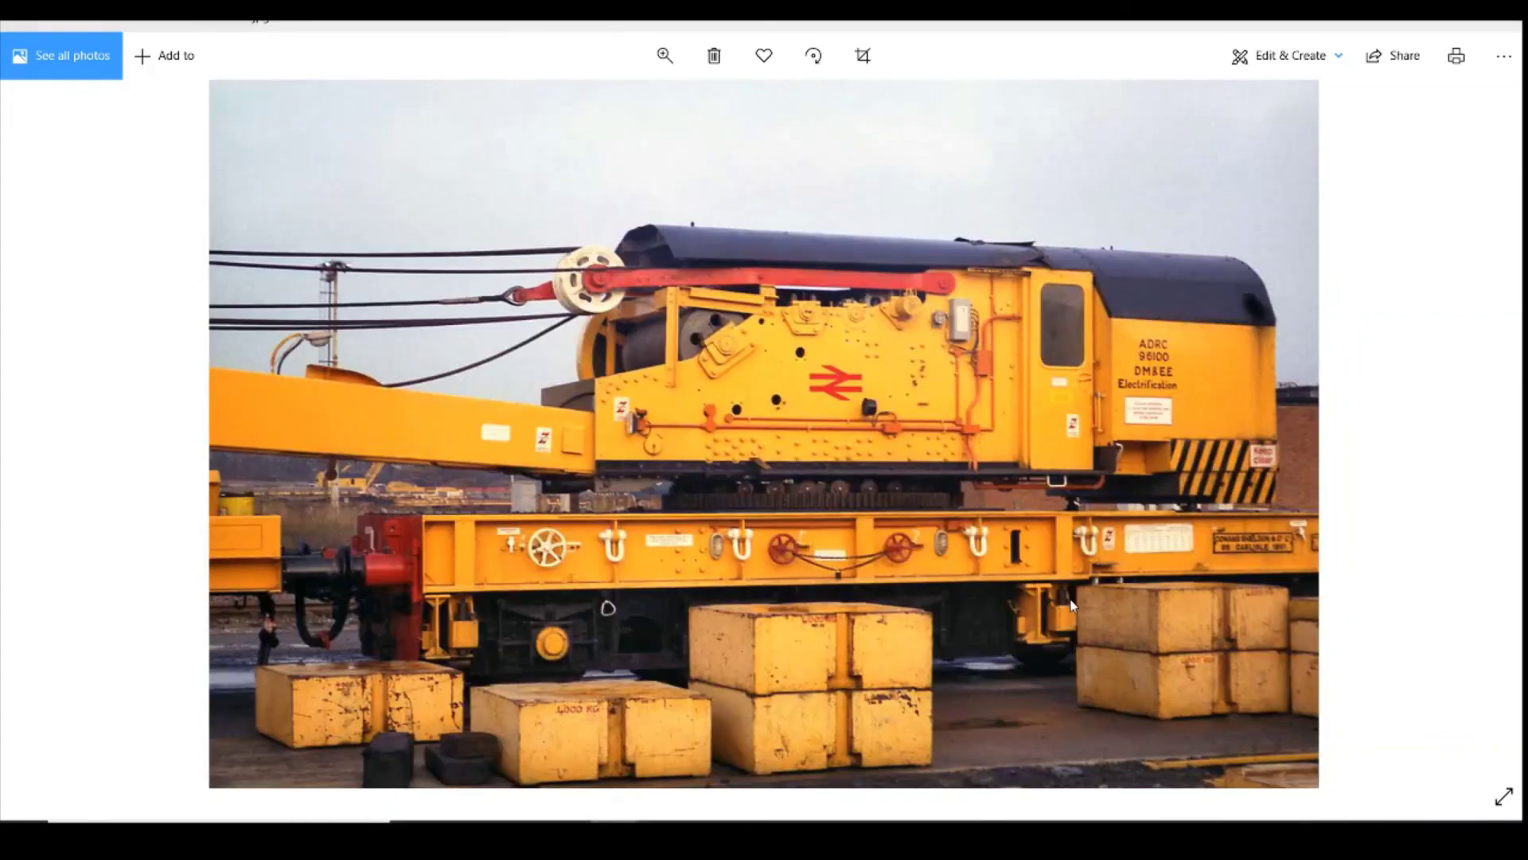